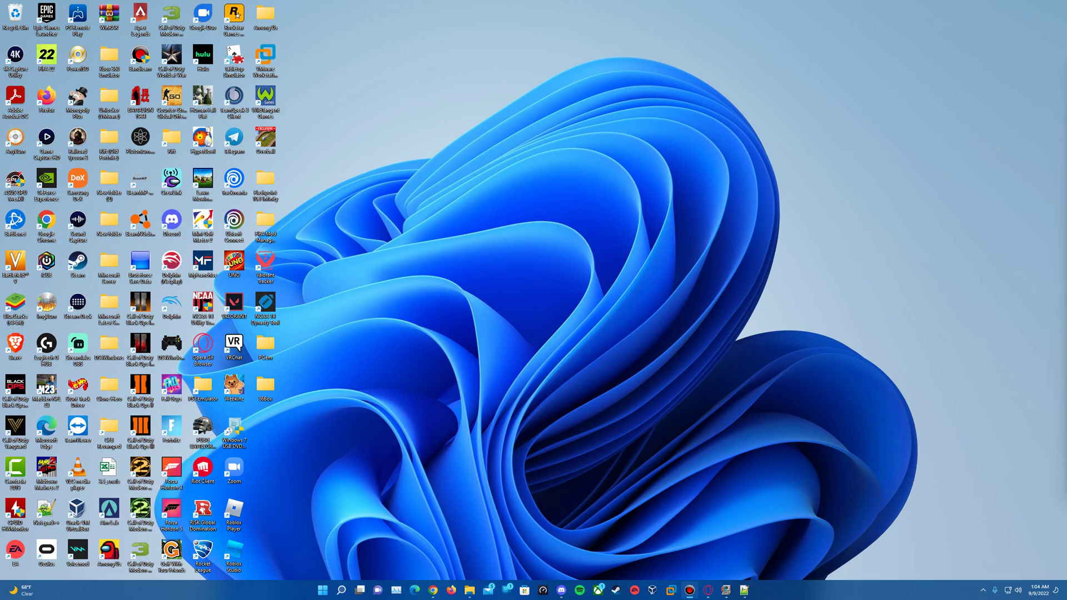
In 86Box Manager, add a virtual machine named Windows Memphis with the option to configure it immediately
left_click(726, 590)
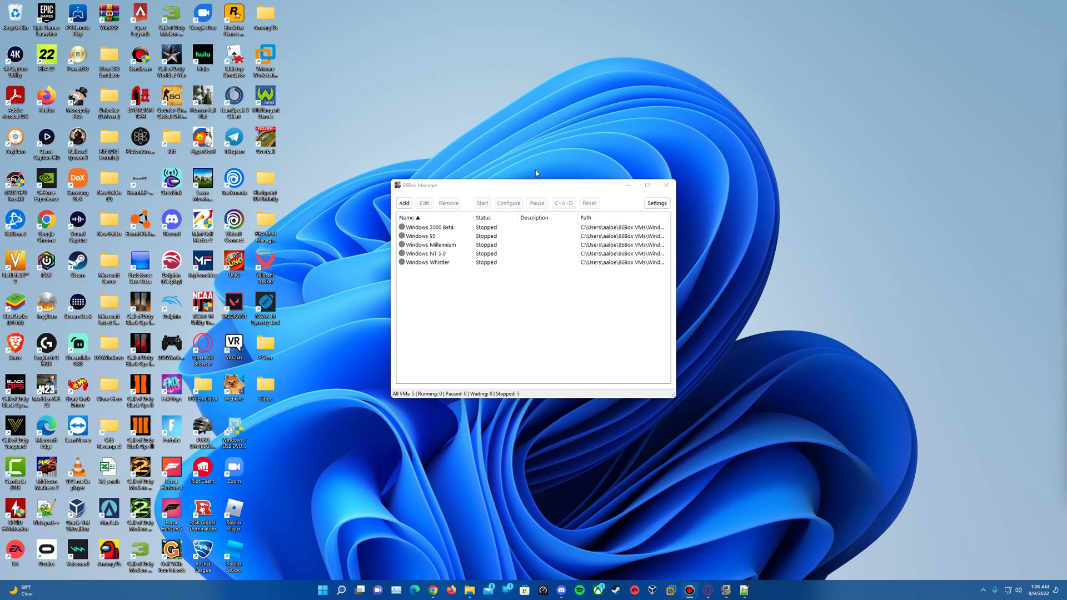
left_click(404, 203)
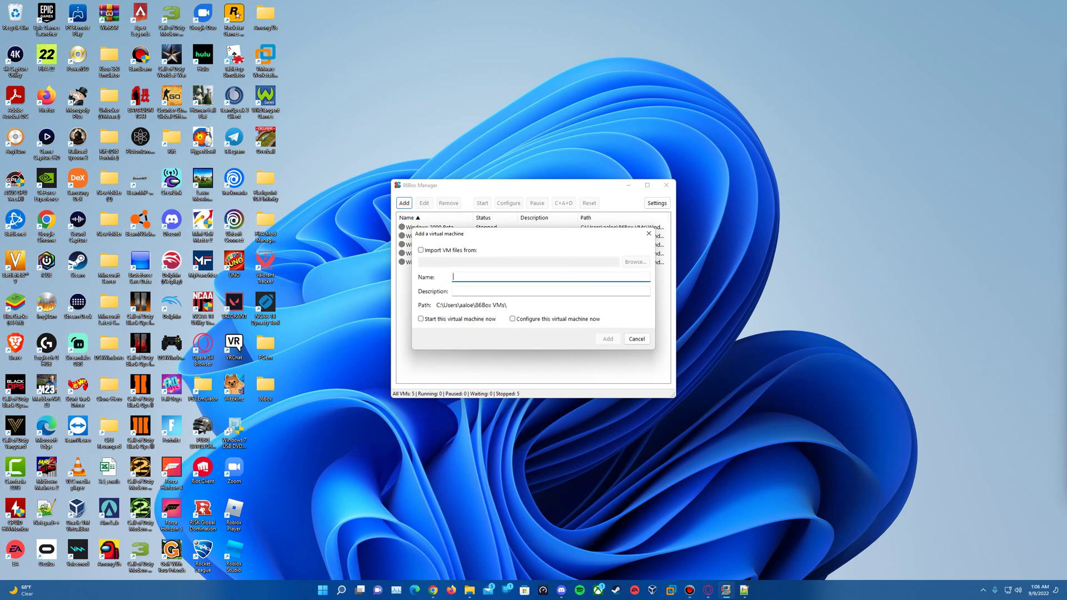
type("Window")
key("BackSpace")
type("ows Memphis")
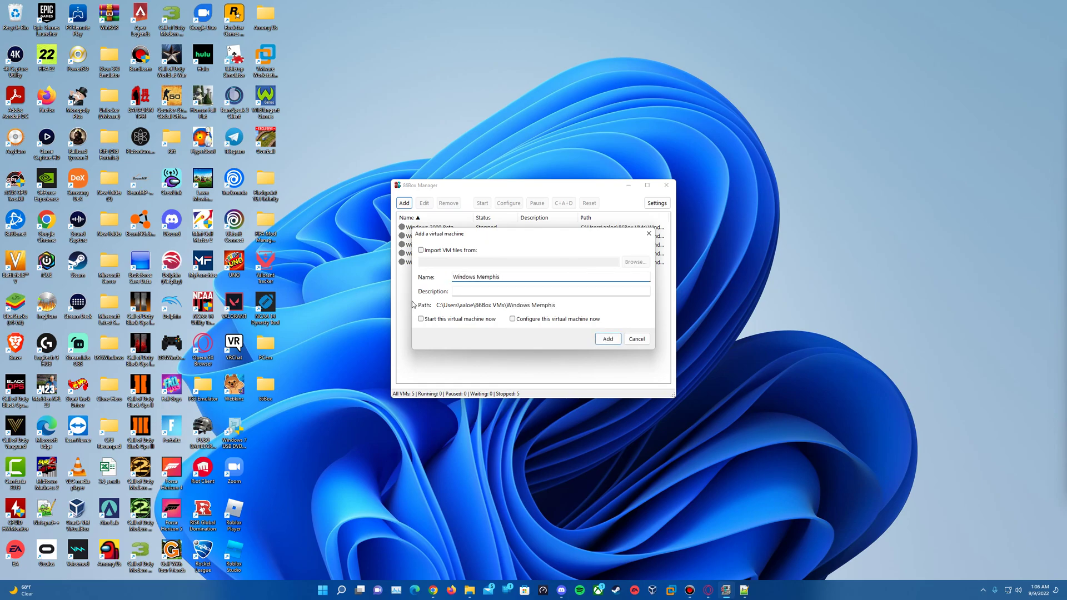
left_click(512, 319)
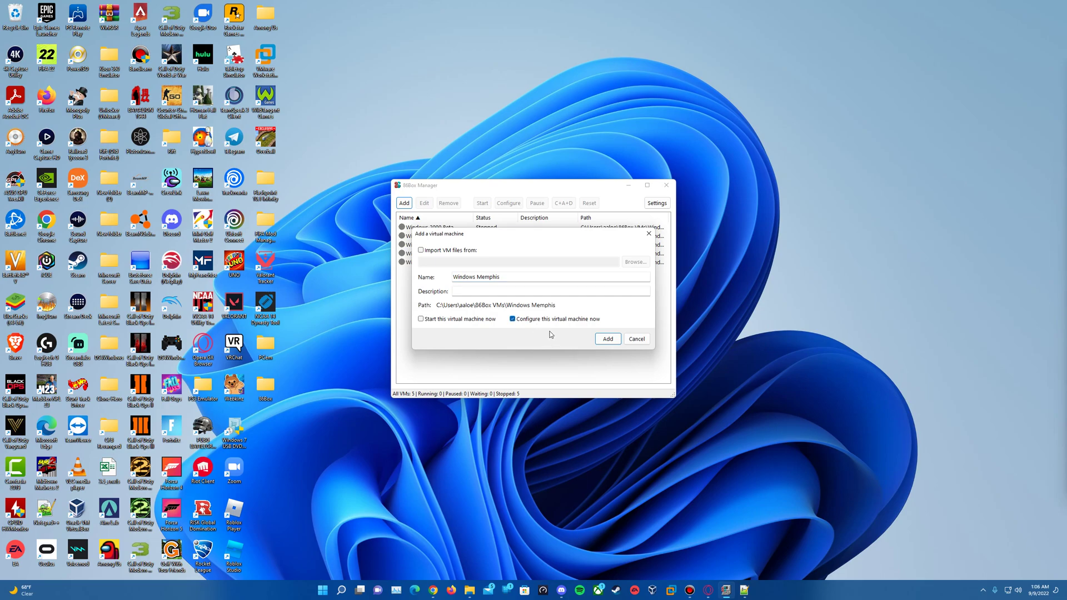
left_click(608, 338)
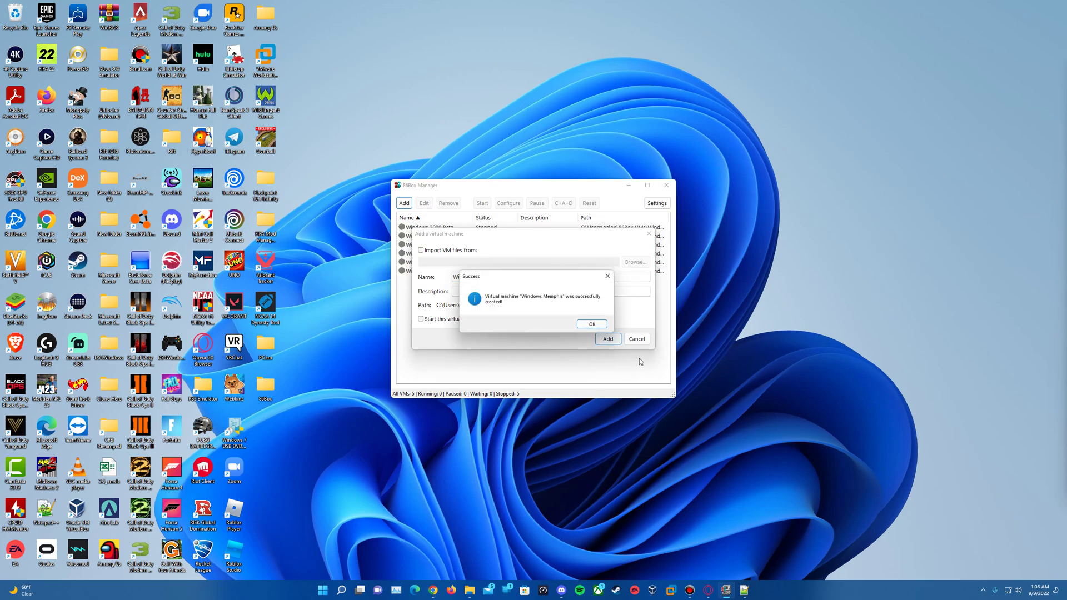
left_click(589, 325)
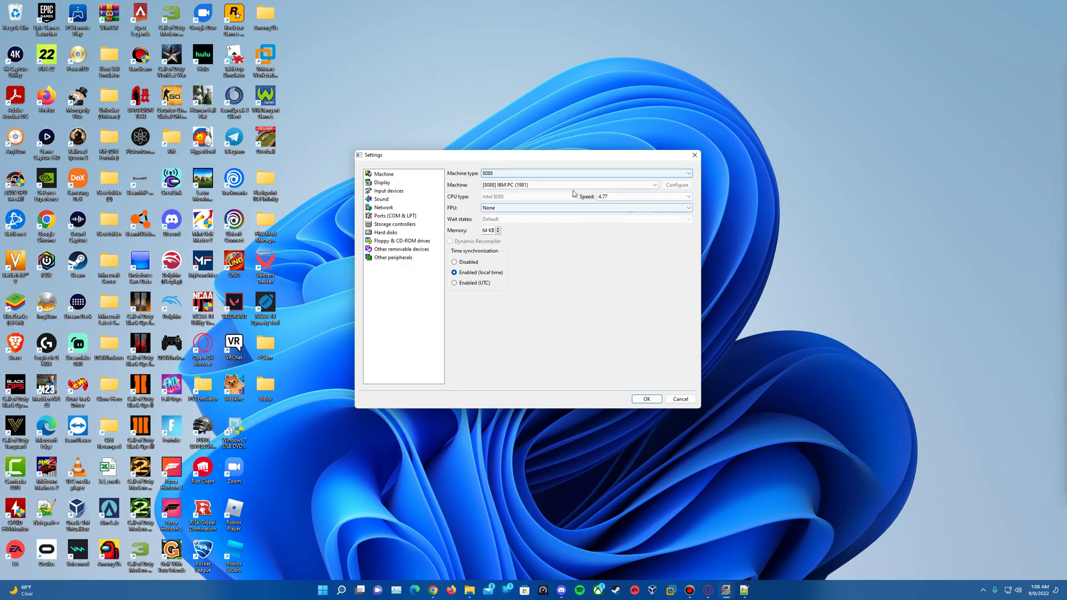
Set the machine type to Socket 7 (Dual Voltage) and the machine to [i430VX] Epox P55-VA
left_click(521, 173)
scroll(536, 204, "down", 2)
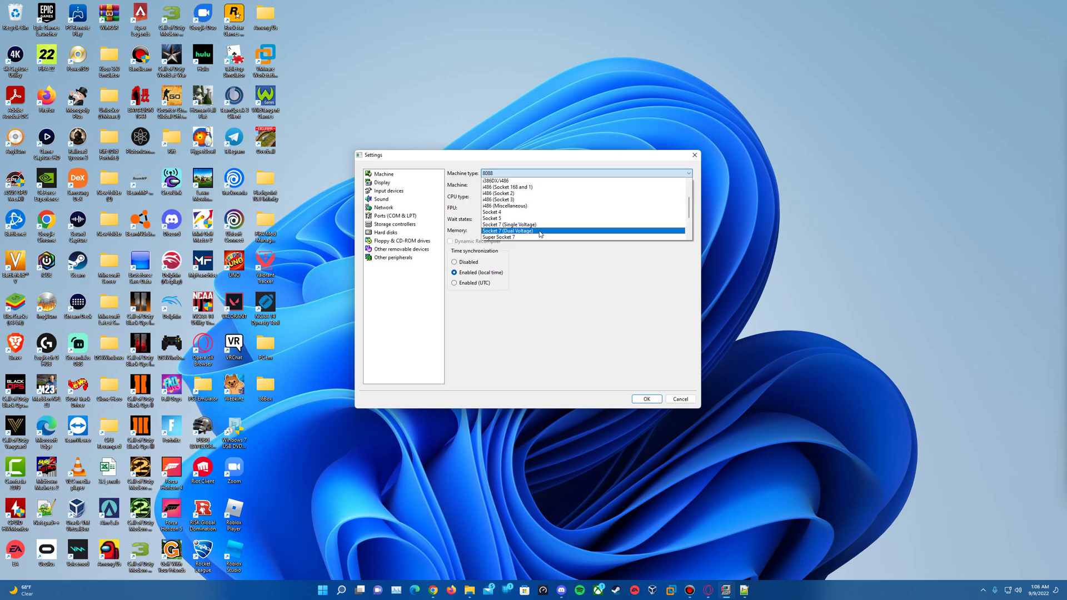
left_click(540, 231)
left_click(542, 185)
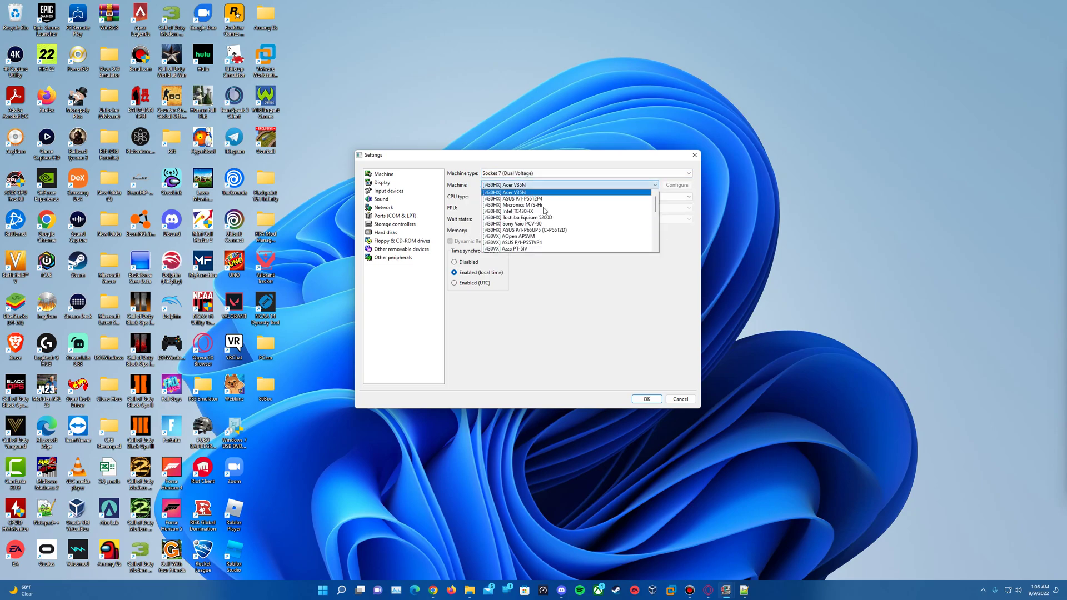
scroll(543, 211, "down", 4)
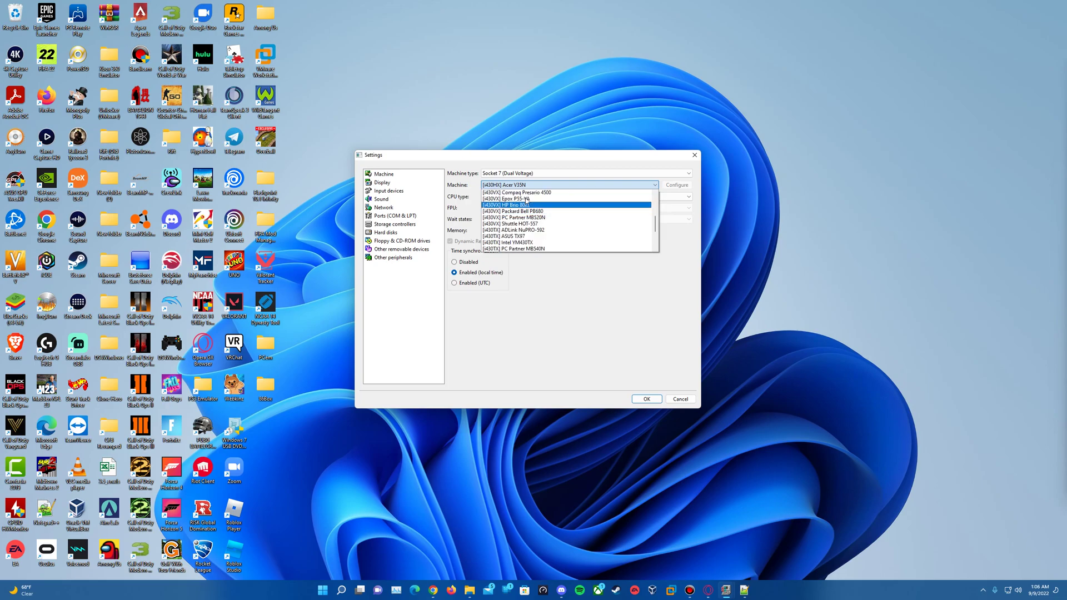
left_click(526, 198)
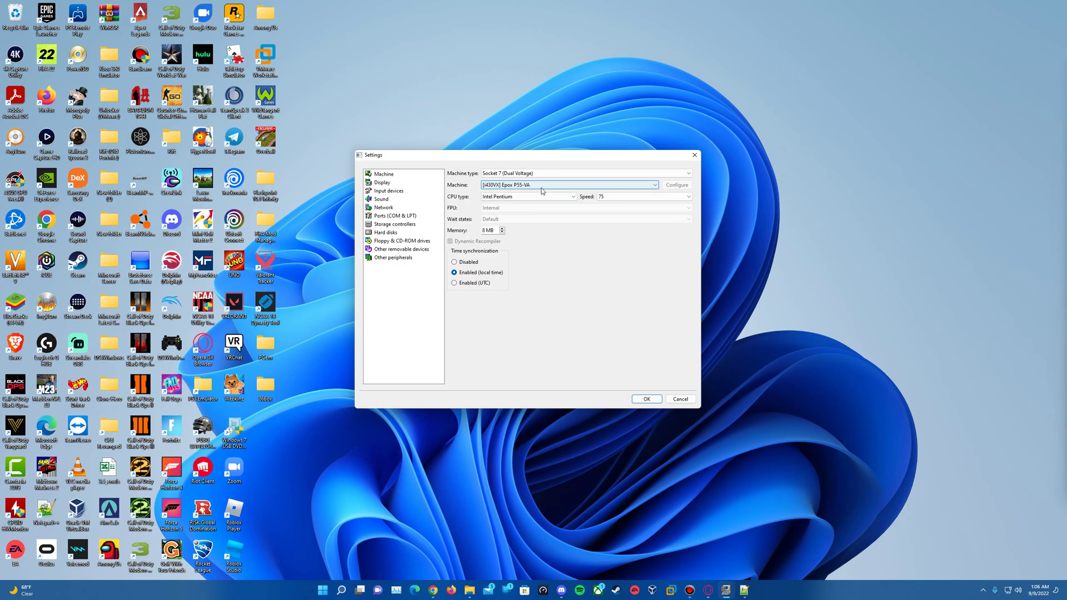
Set the CPU type to Intel Pentium MMX with a speed of 233
left_click(532, 200)
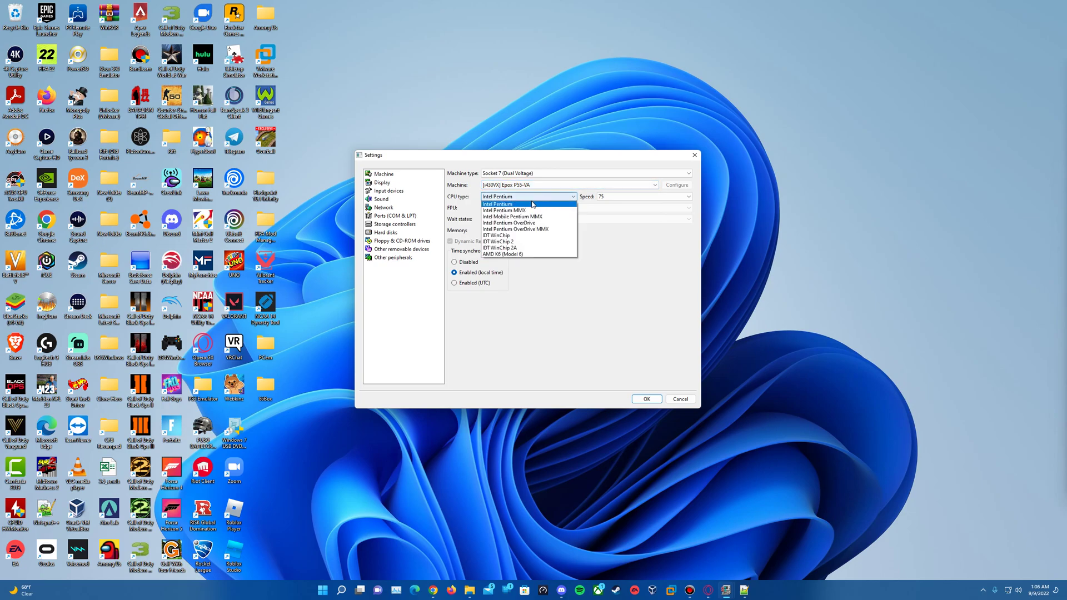
left_click(532, 211)
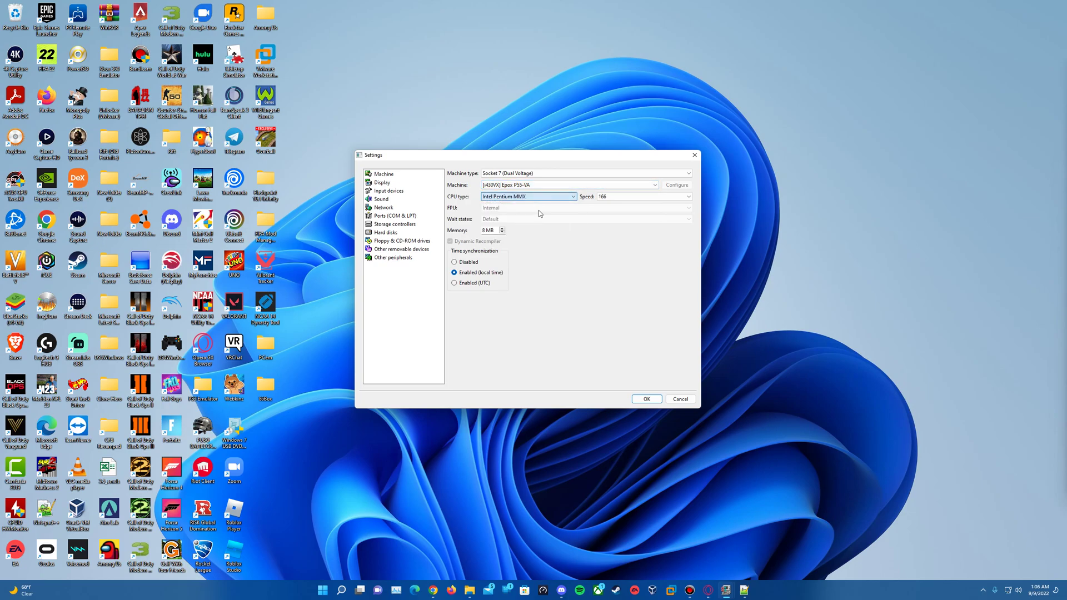
left_click(612, 197)
left_click(621, 219)
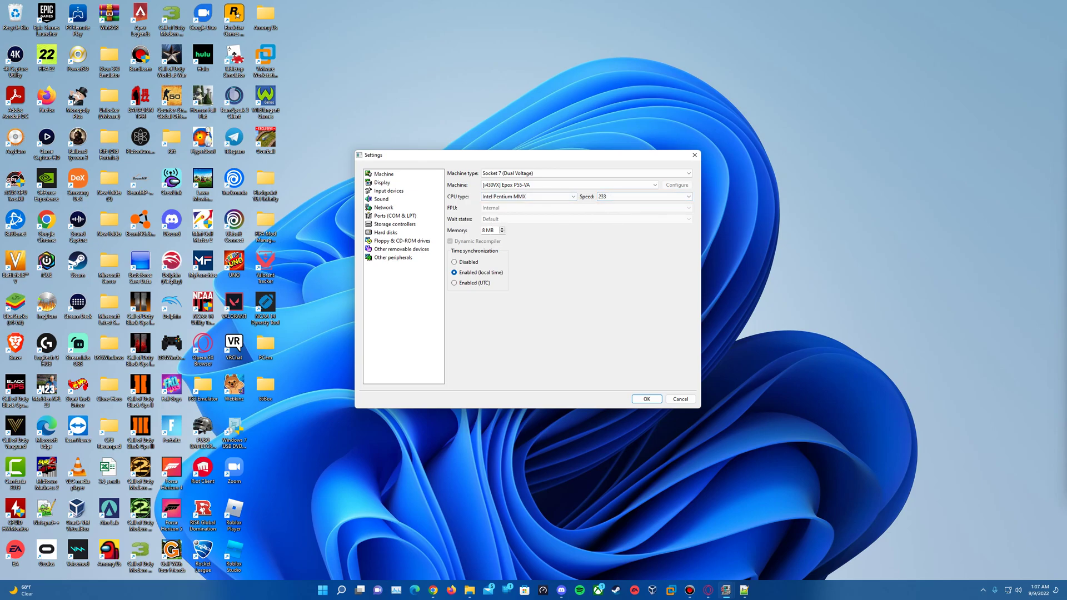
Set the machine's memory to 128 MB and its time synchronization to Disabled
double_click(483, 230)
type("128")
left_click(469, 262)
Set the display's video card to [PCI] S3 Trio64 (Phoenix) and enable Voodoo Graphics
left_click(408, 182)
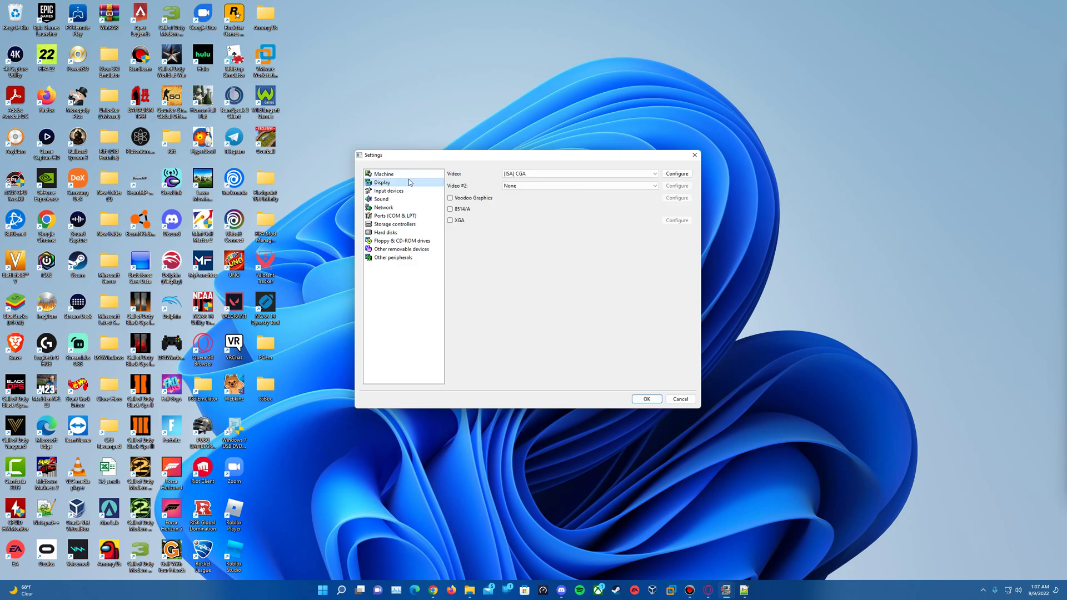
left_click(525, 175)
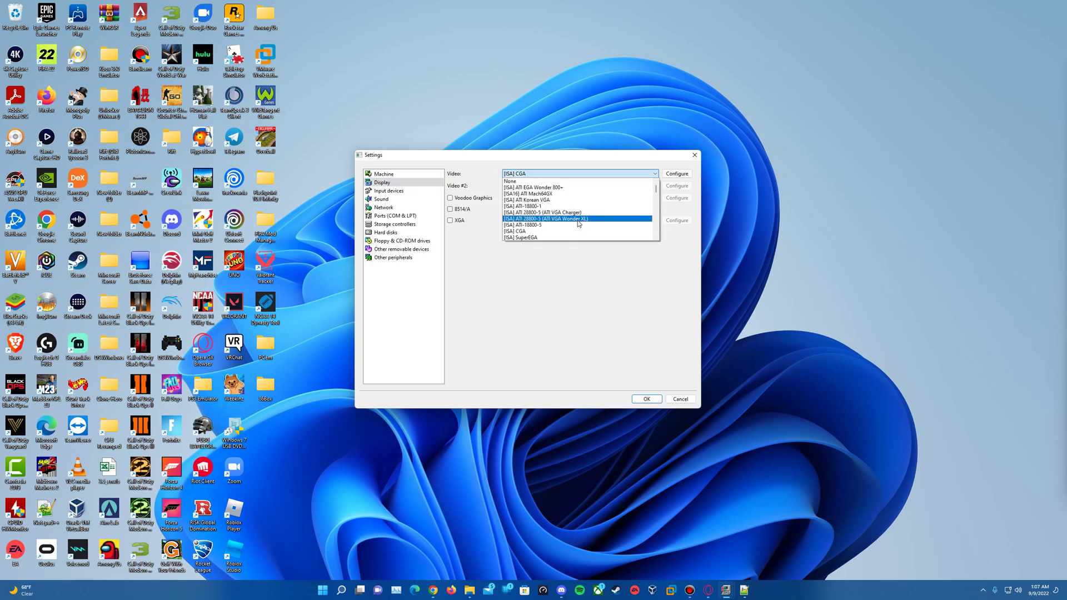
scroll(578, 223, "down", 10)
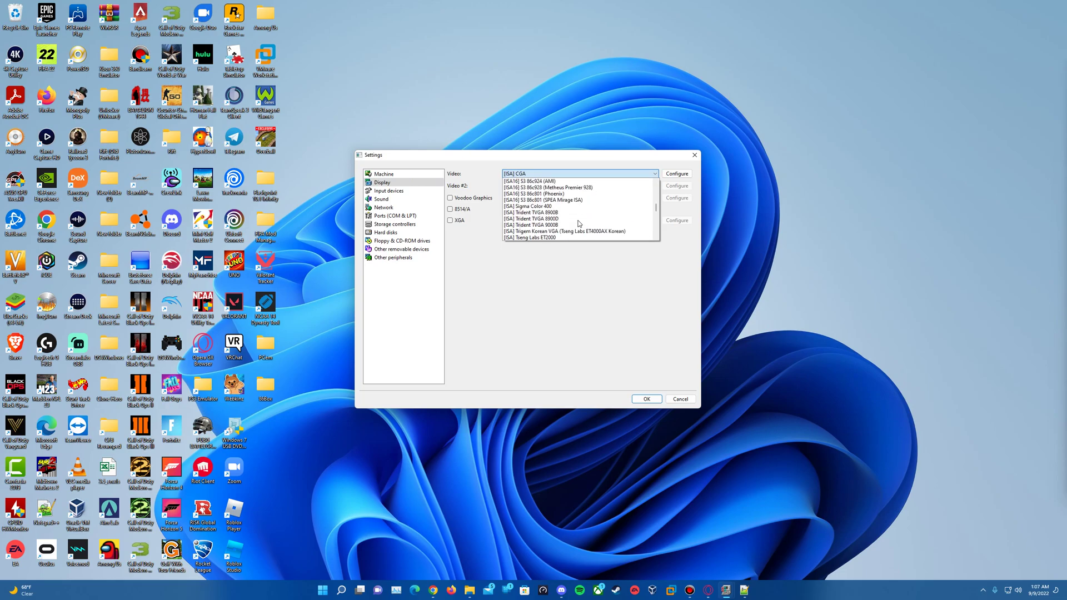
scroll(578, 223, "down", 8)
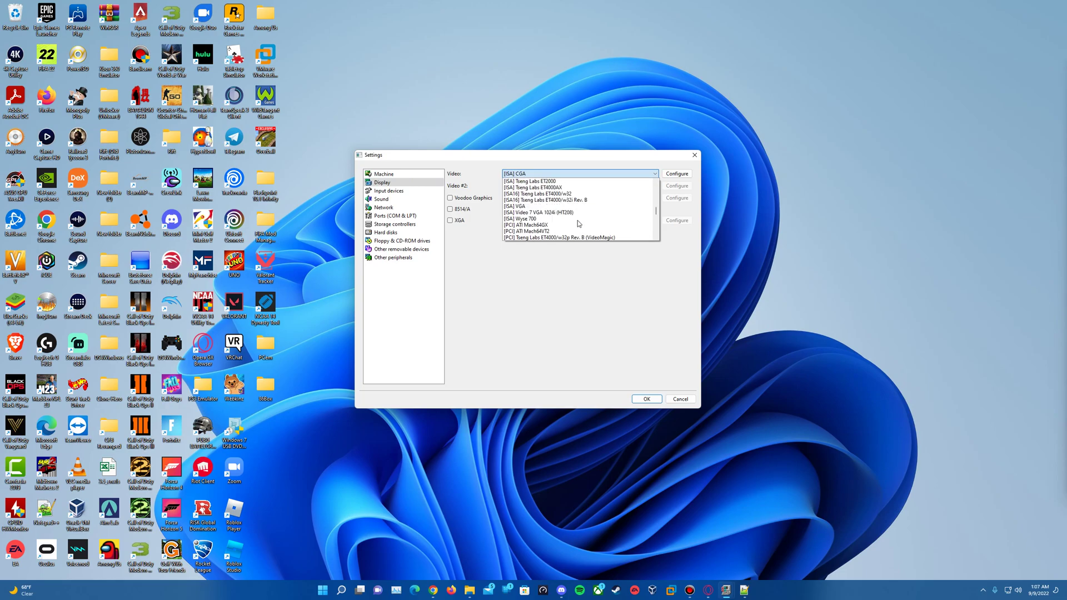
scroll(578, 223, "down", 5)
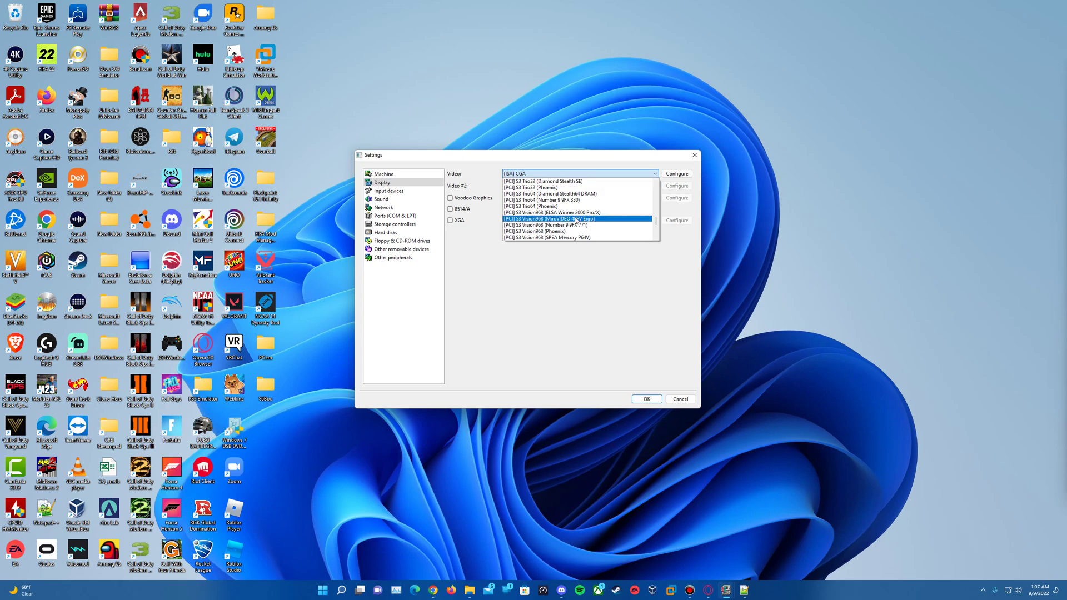
scroll(576, 220, "down", 5)
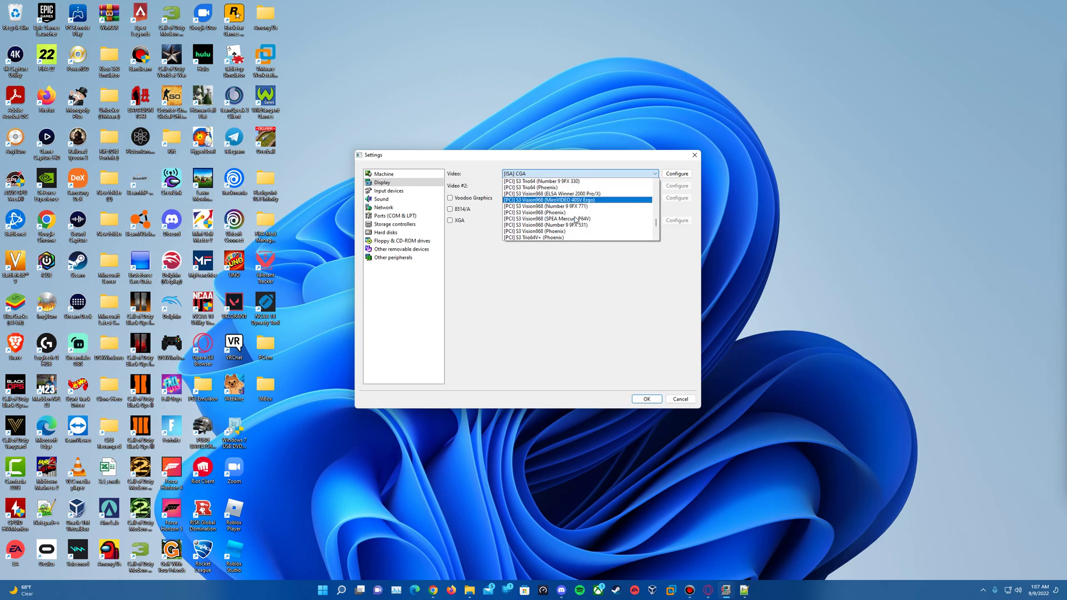
scroll(574, 220, "down", 1)
scroll(574, 220, "down", 1)
scroll(574, 220, "up", 4)
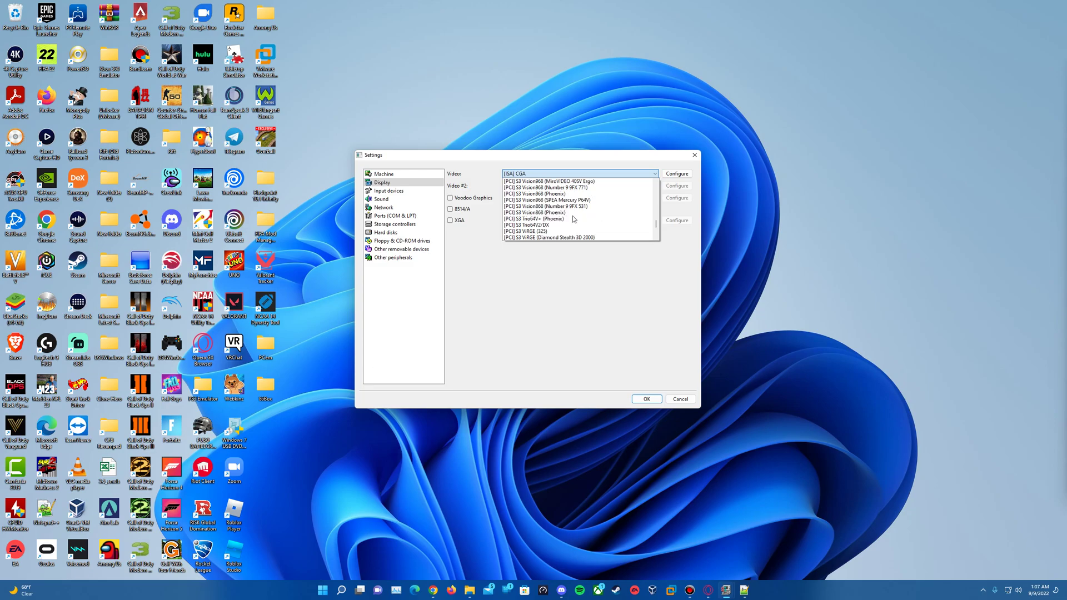
scroll(575, 219, "up", 1)
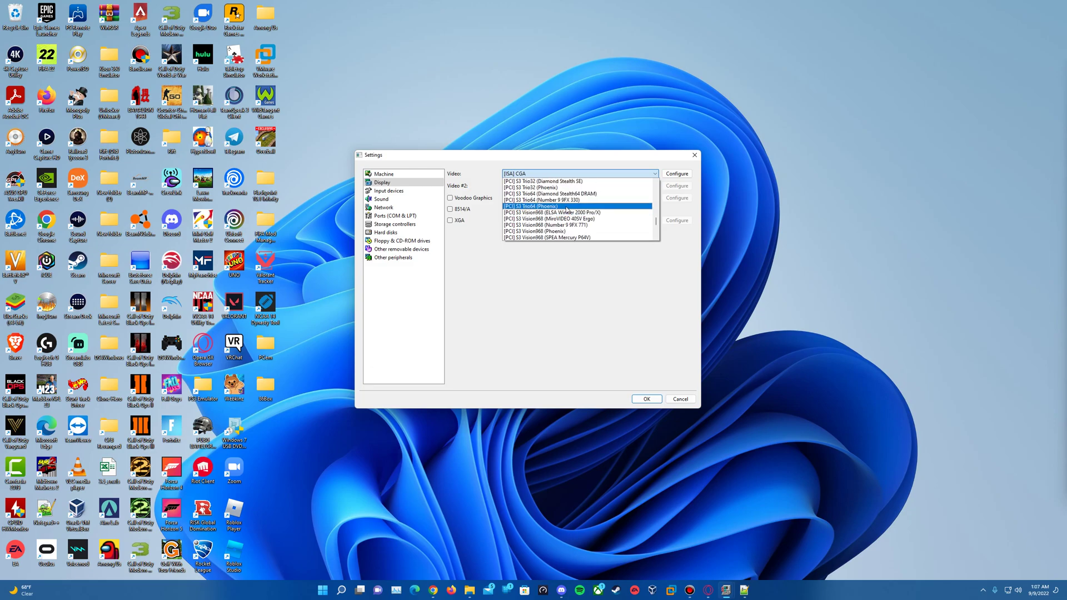
scroll(566, 210, "down", 1)
scroll(561, 208, "up", 1)
scroll(564, 209, "down", 3)
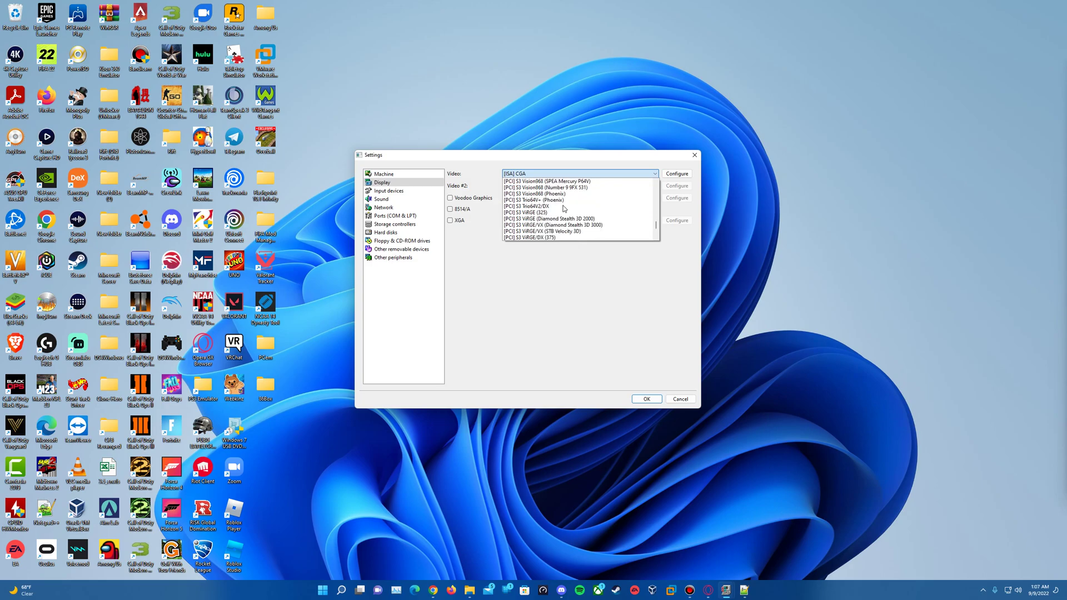
scroll(564, 209, "up", 3)
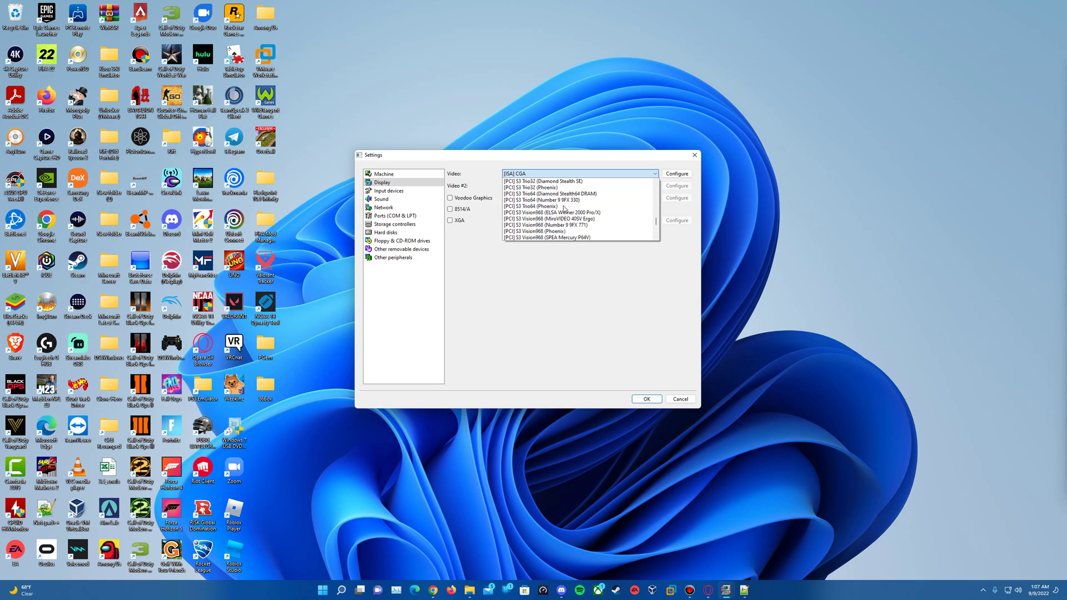
left_click(561, 207)
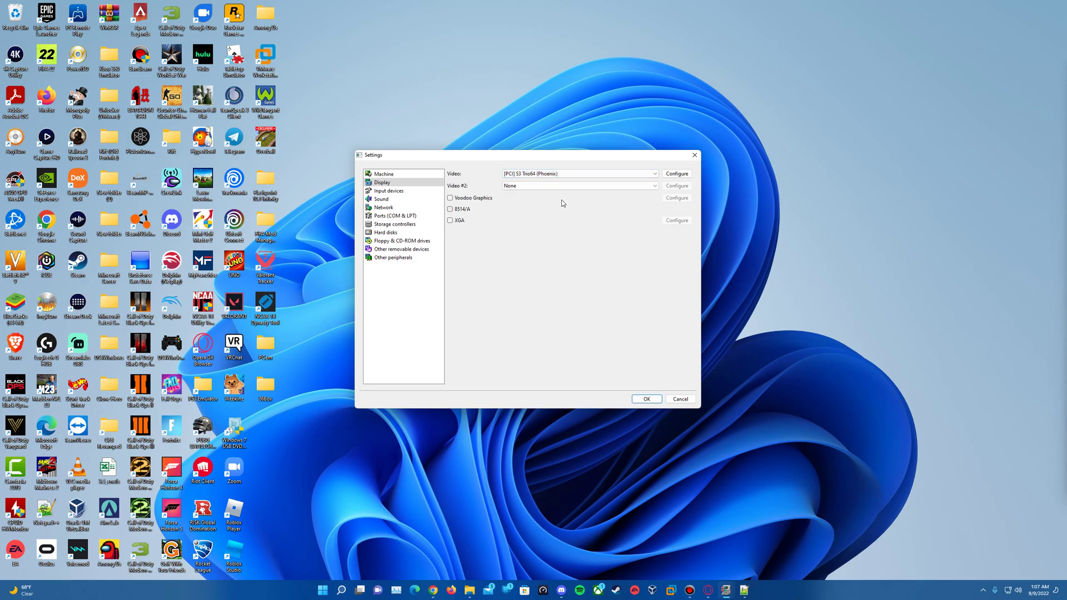
left_click(466, 199)
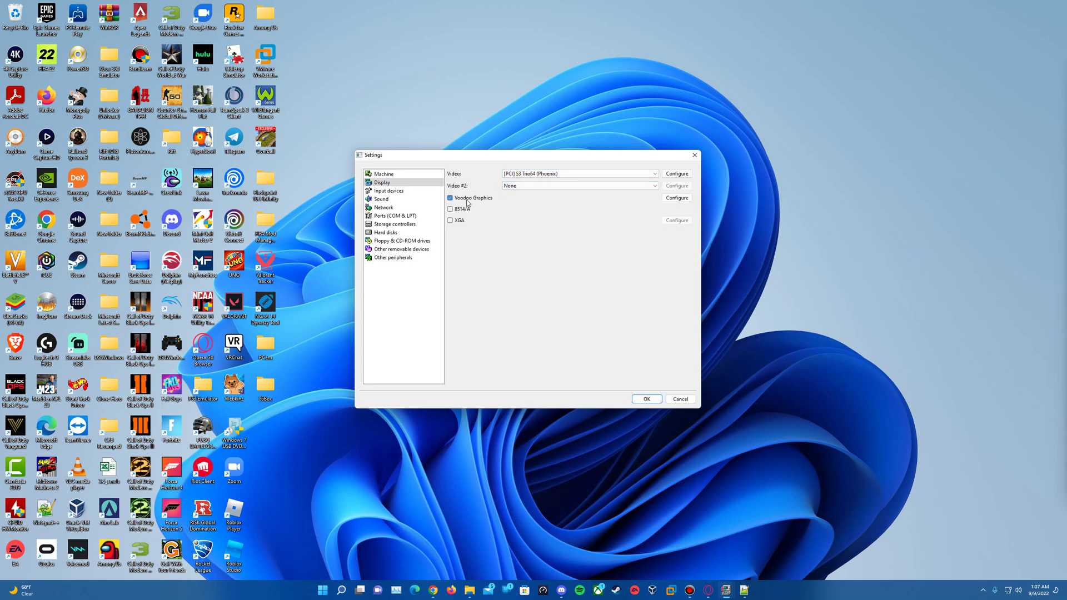
Set the mouse input device to Standard PS/2 Mouse
left_click(407, 192)
left_click(536, 173)
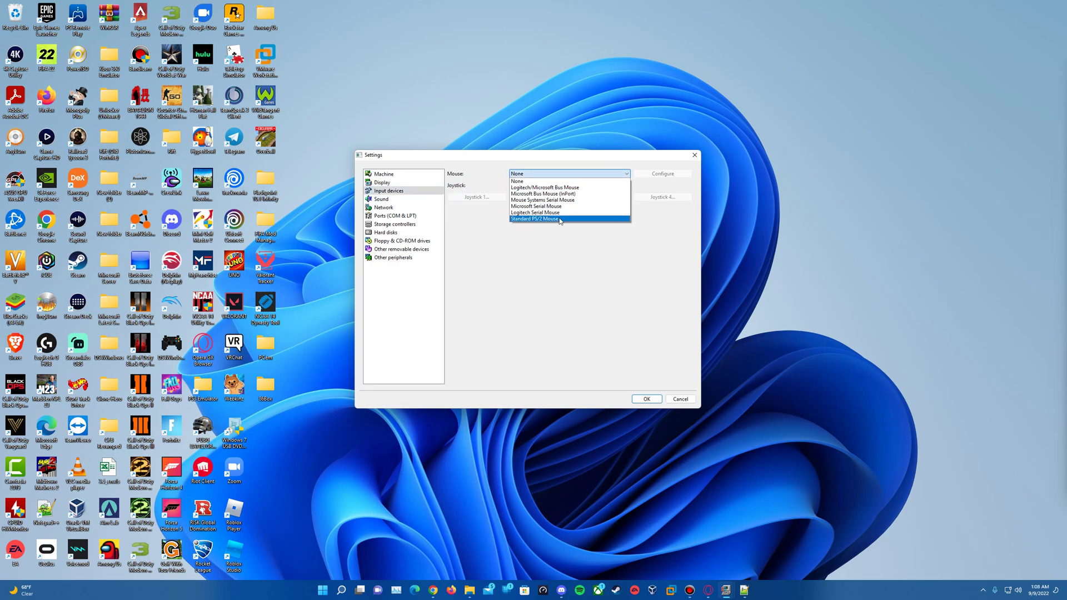
left_click(559, 218)
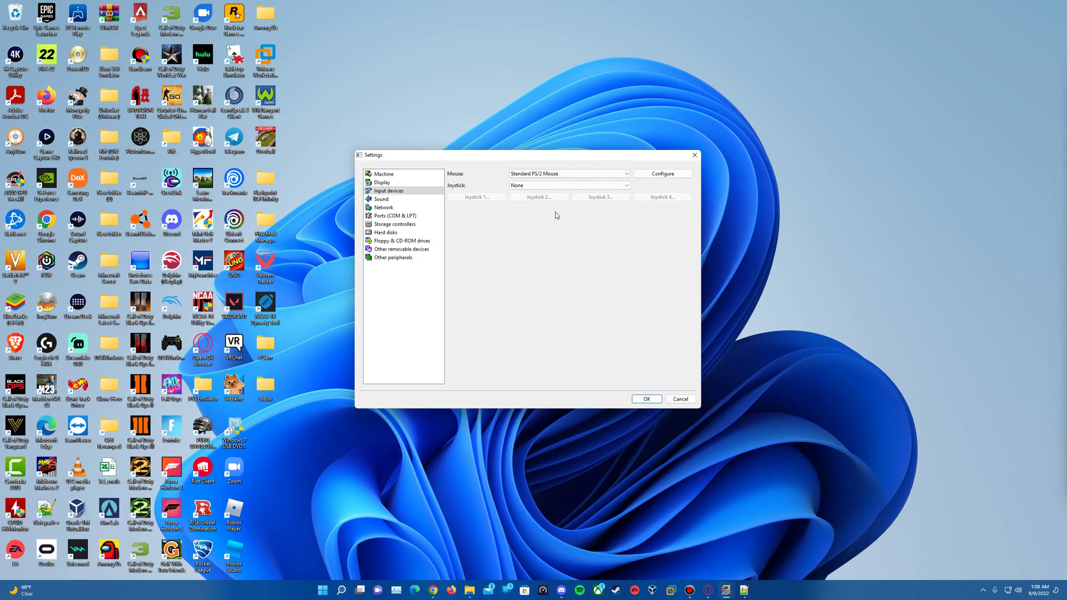
Set the sound card to [ISA16] Sound Blaster 16 and the MIDI Out device to FluidSynth
left_click(431, 200)
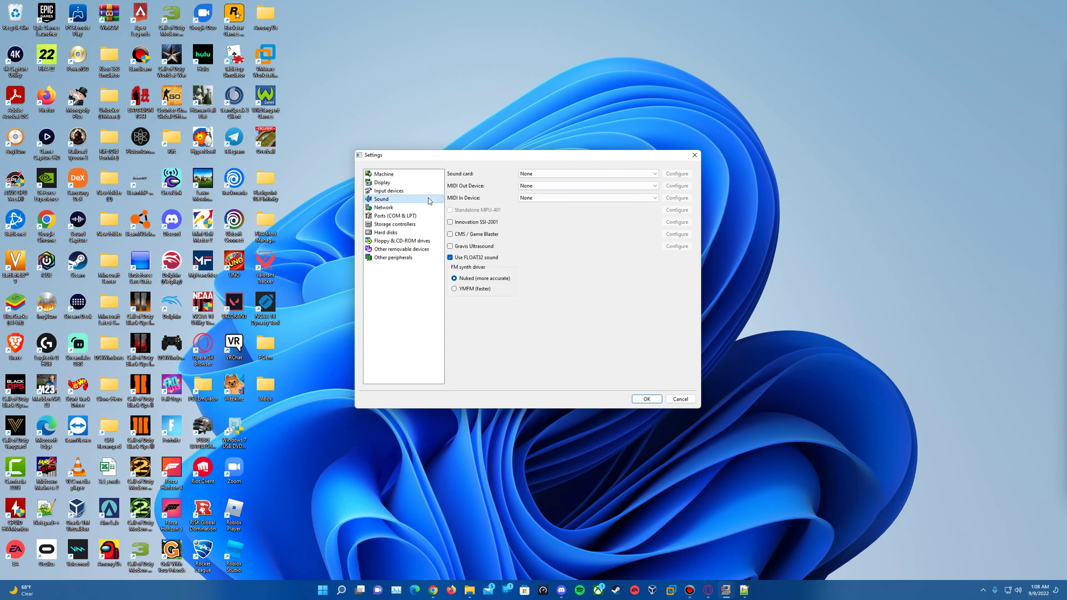
left_click(549, 174)
scroll(571, 217, "down", 2)
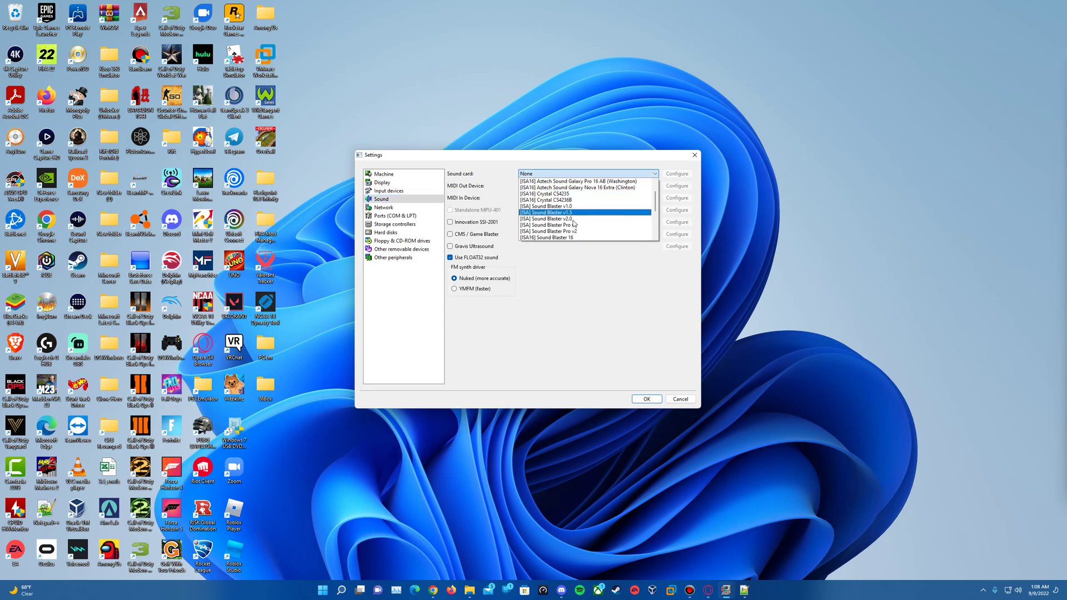
left_click(570, 219)
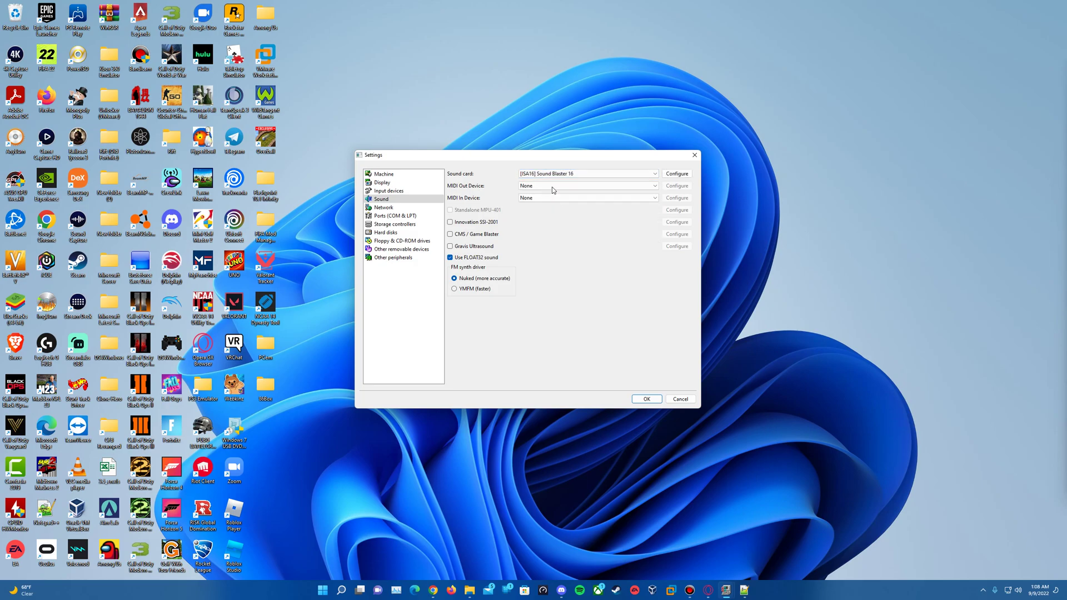
left_click(526, 187)
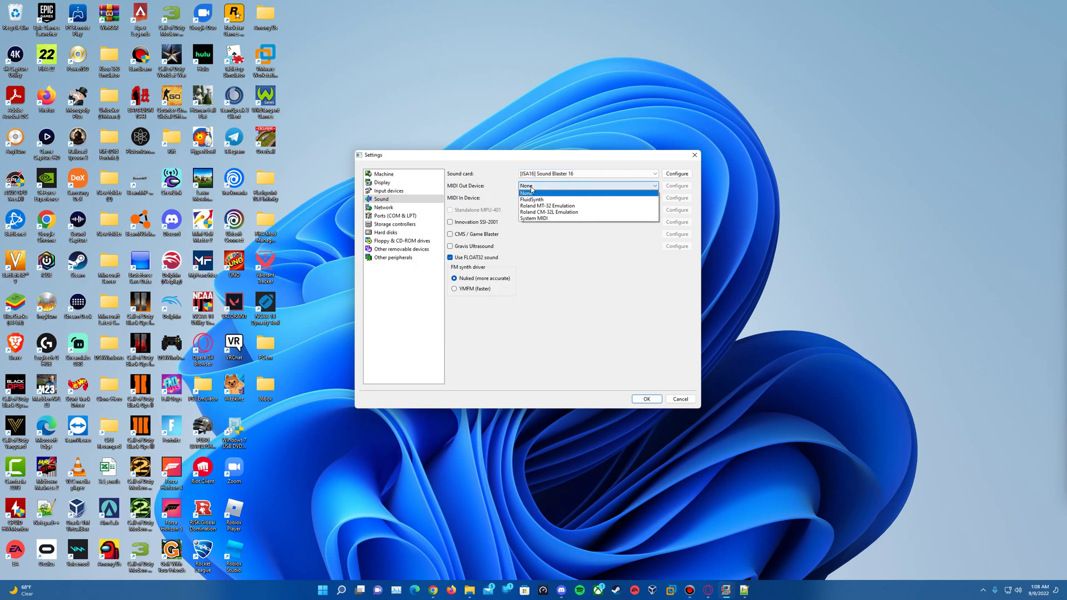
left_click(548, 201)
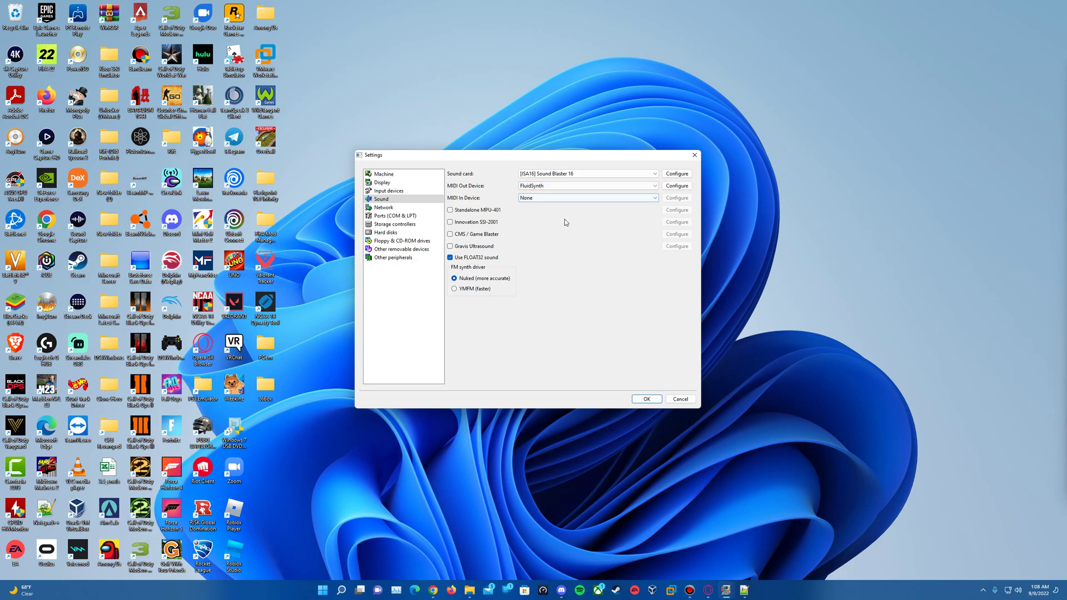
Set the network type to SLiRP and the network adapter to [PCI] Realtek RTL8029AS
left_click(412, 207)
left_click(526, 174)
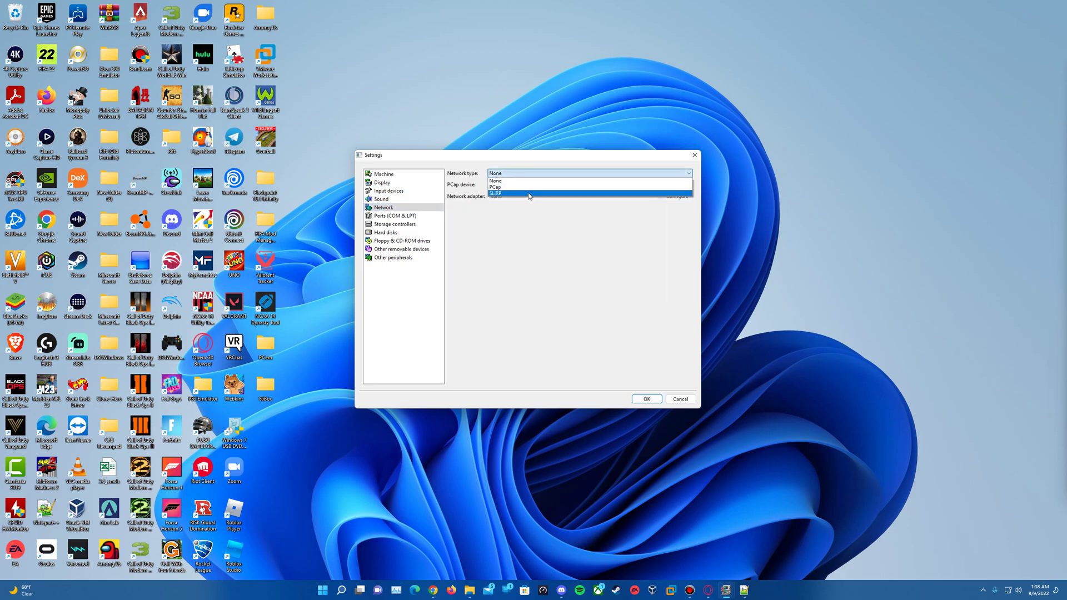
left_click(521, 189)
left_click(522, 196)
left_click(555, 261)
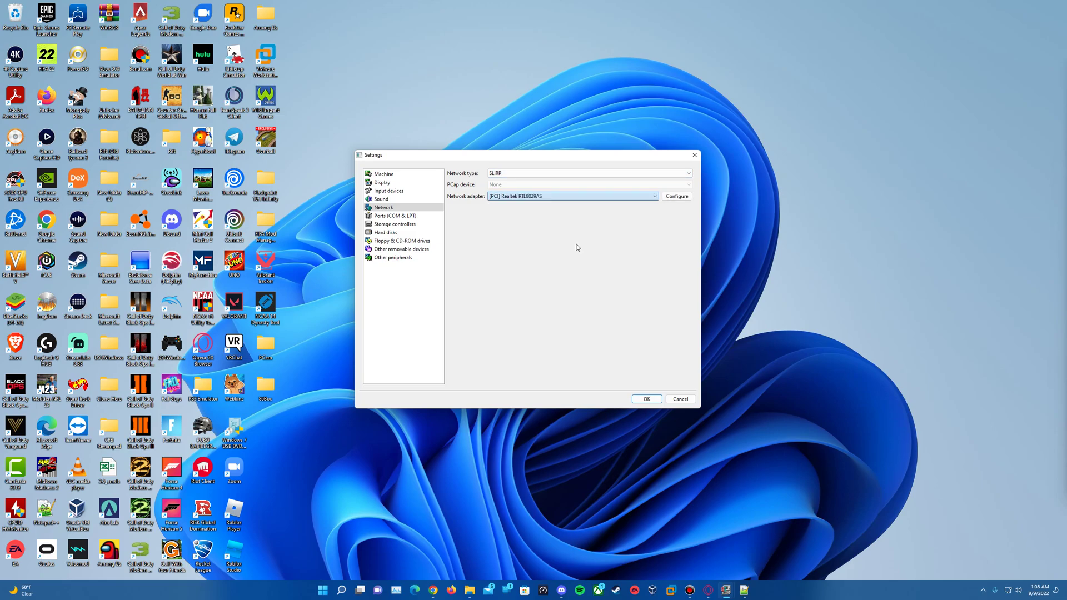
Set the hard disk controller to [PCI] IDE Controller
left_click(418, 224)
left_click(416, 216)
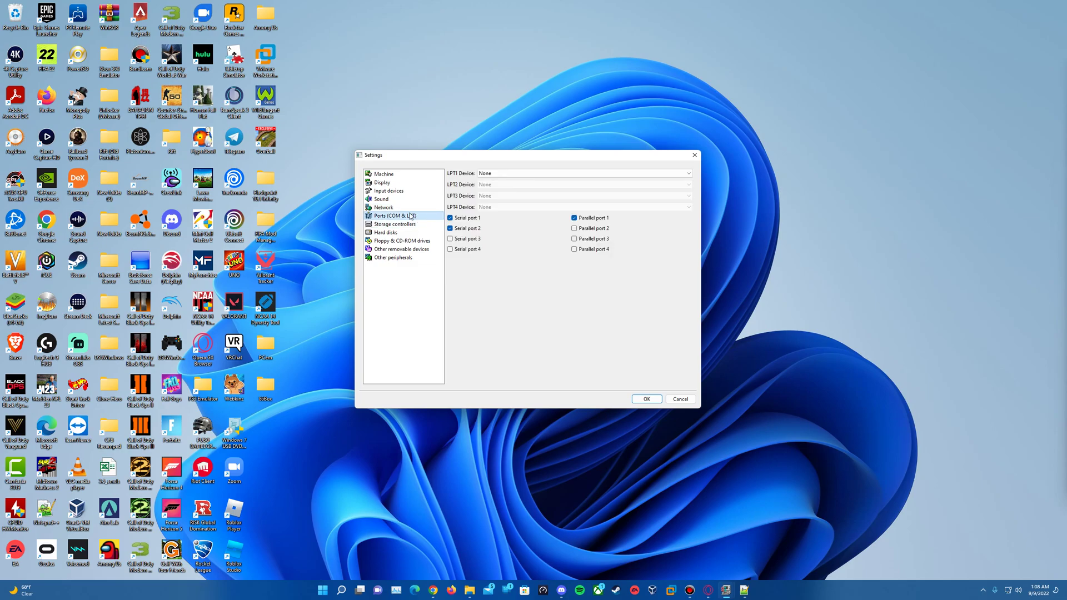
left_click(418, 224)
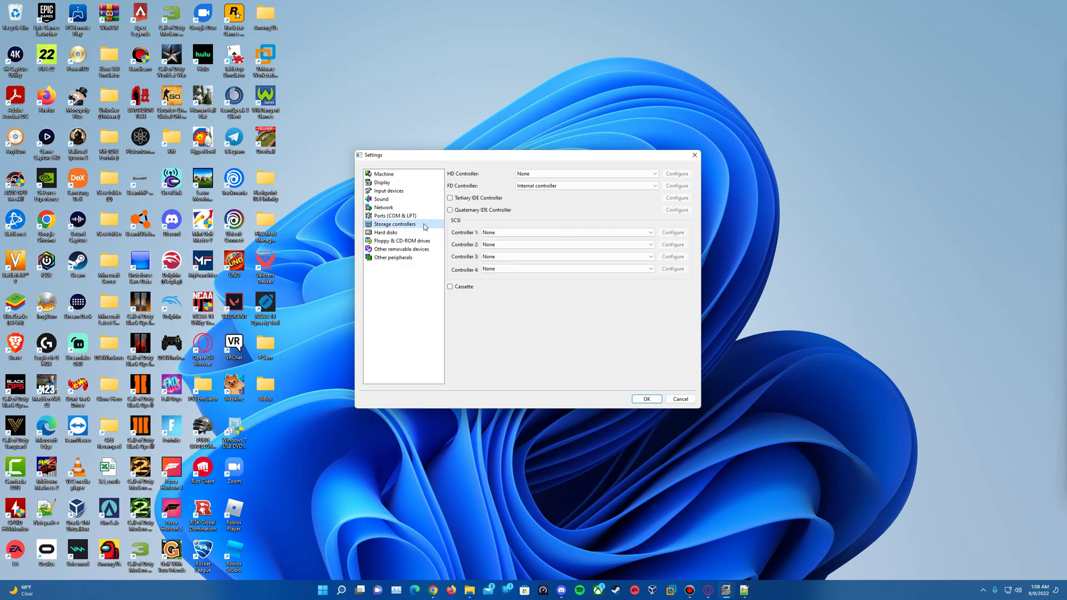
left_click(539, 174)
scroll(555, 211, "down", 6)
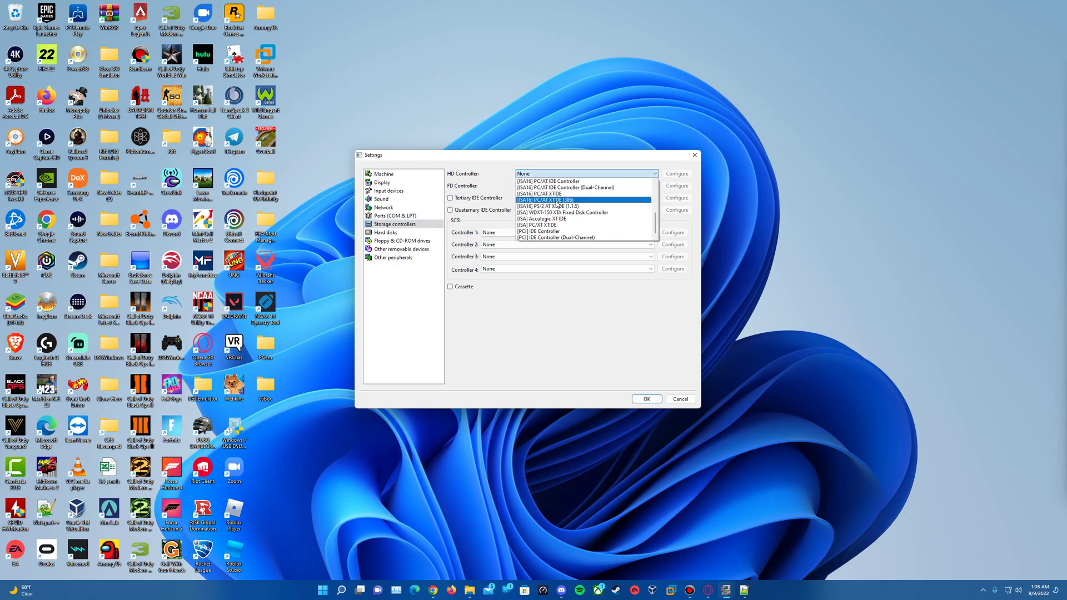
left_click(566, 232)
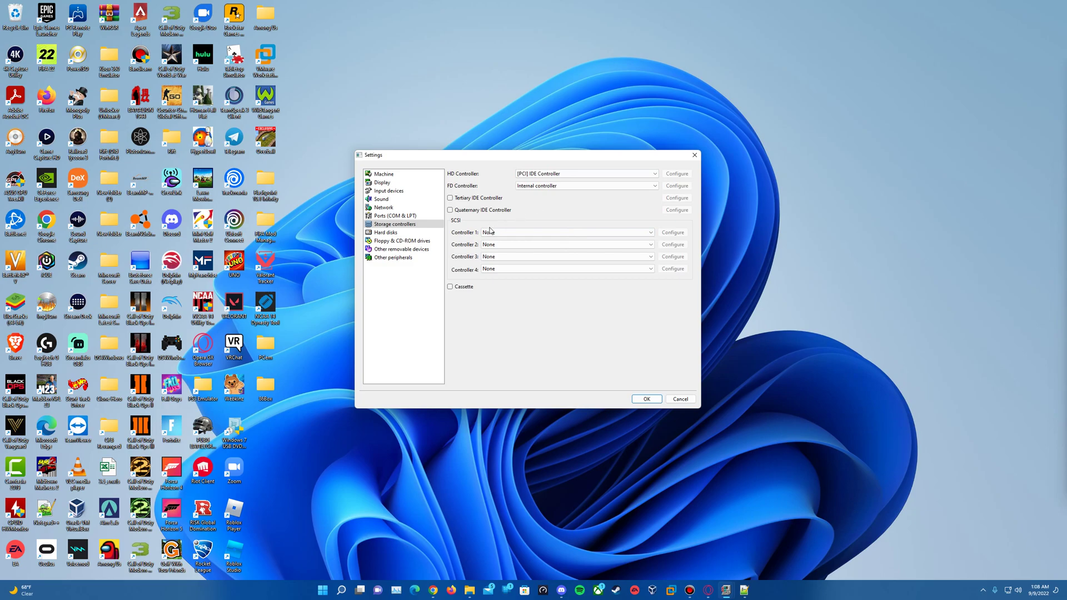
Create a new 2047 MB raw IDE hard disk image named Windows Memphis
left_click(412, 233)
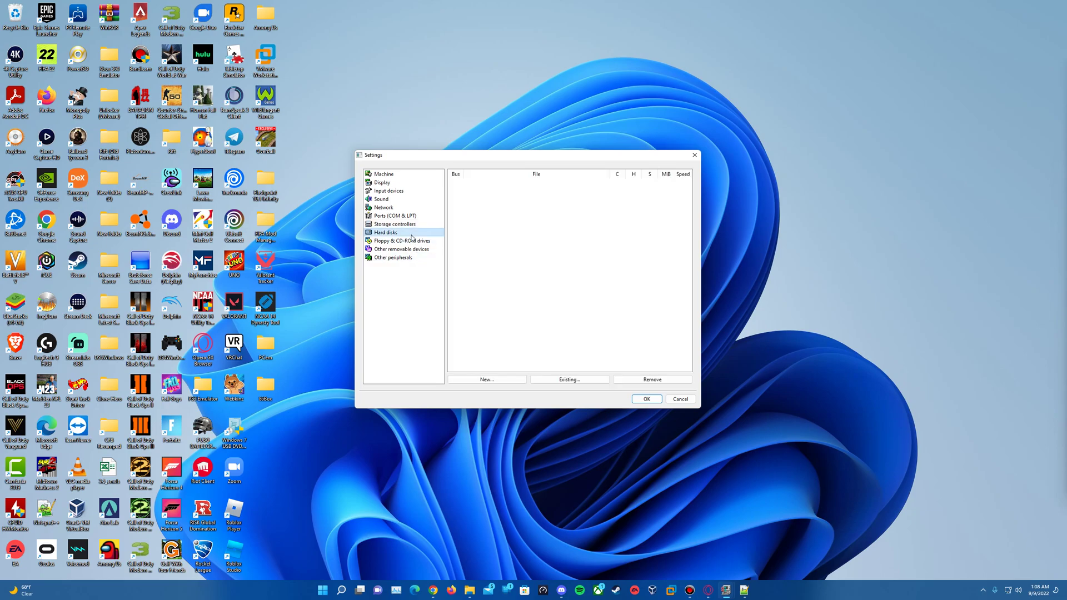
left_click(517, 379)
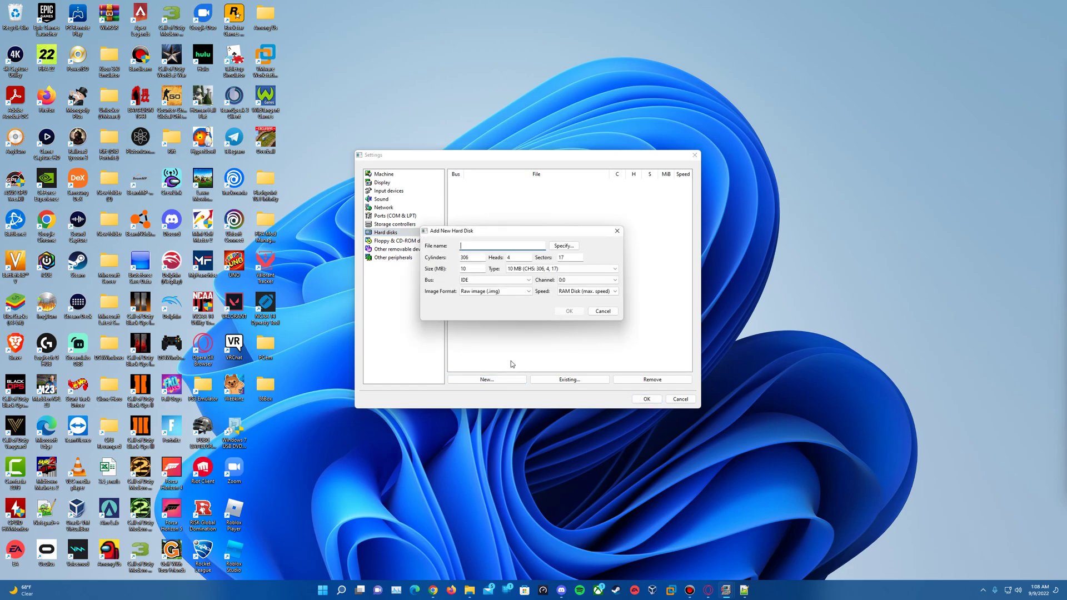
type("Windows Memphis")
left_click(464, 268)
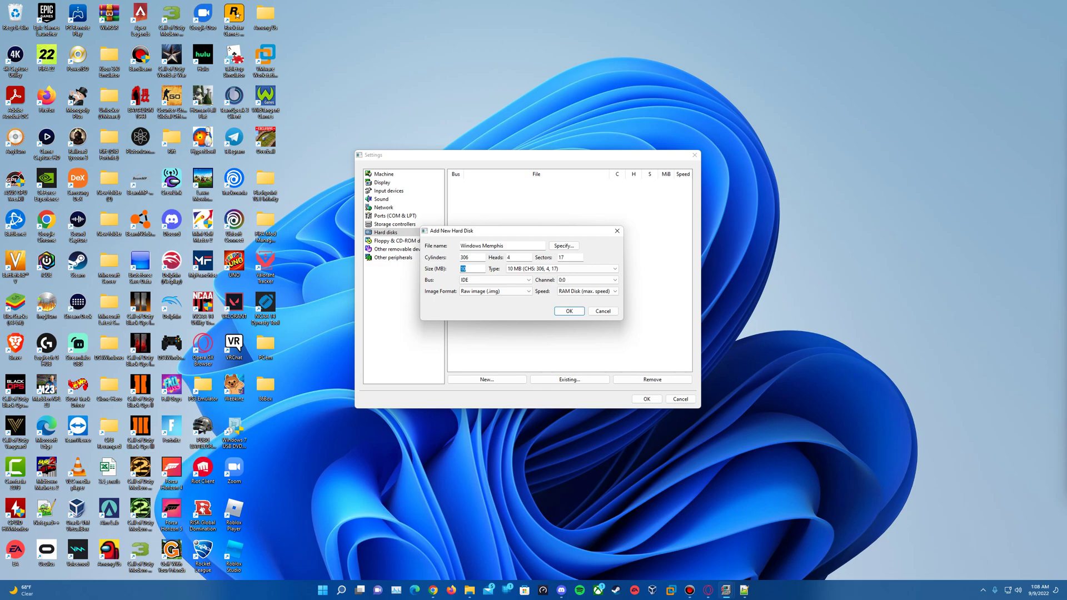
type("2047")
left_click(575, 311)
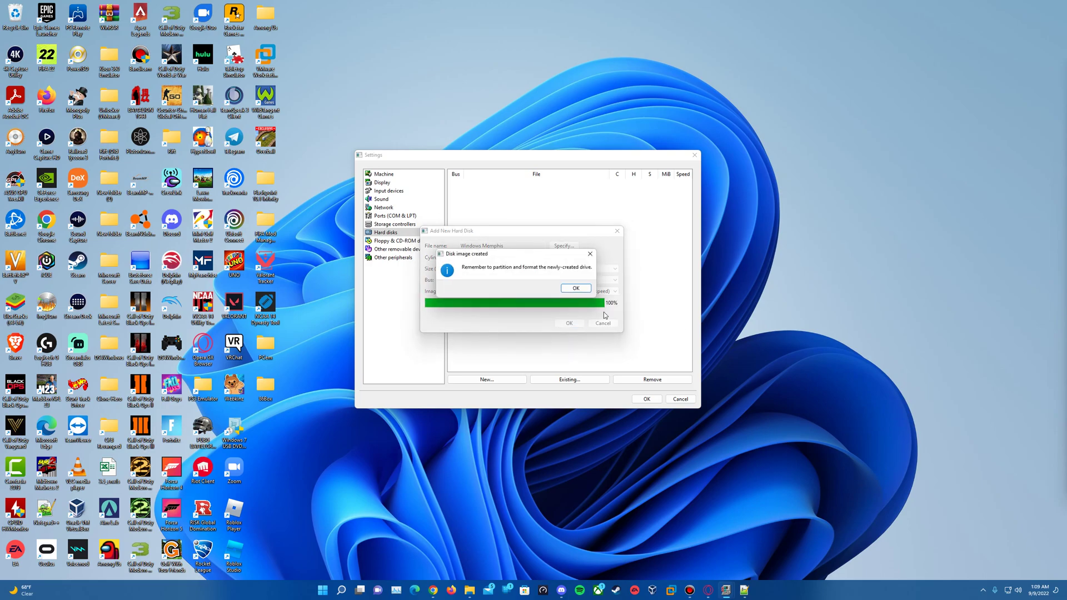
left_click(577, 288)
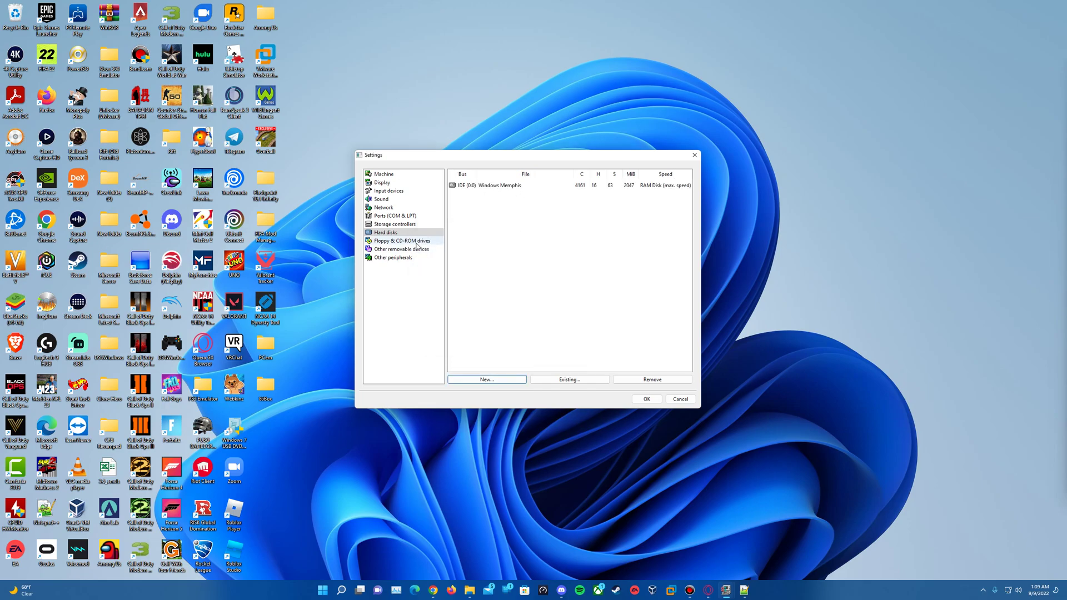
Set the second floppy drive to None and the first floppy drive to 3.5" 1.44M
left_click(417, 242)
left_click(511, 207)
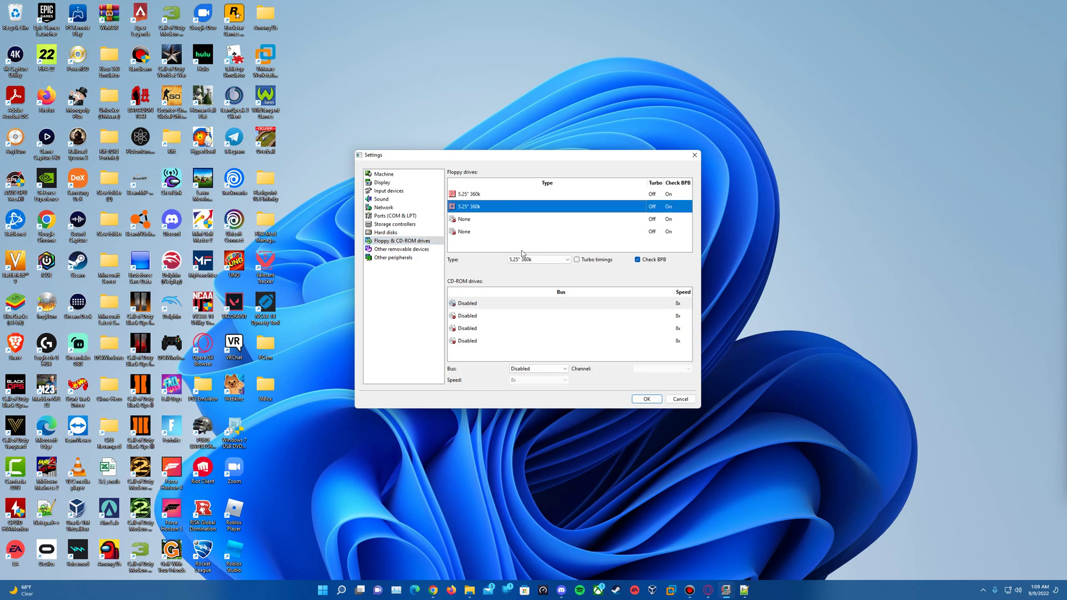
left_click(531, 260)
left_click(529, 268)
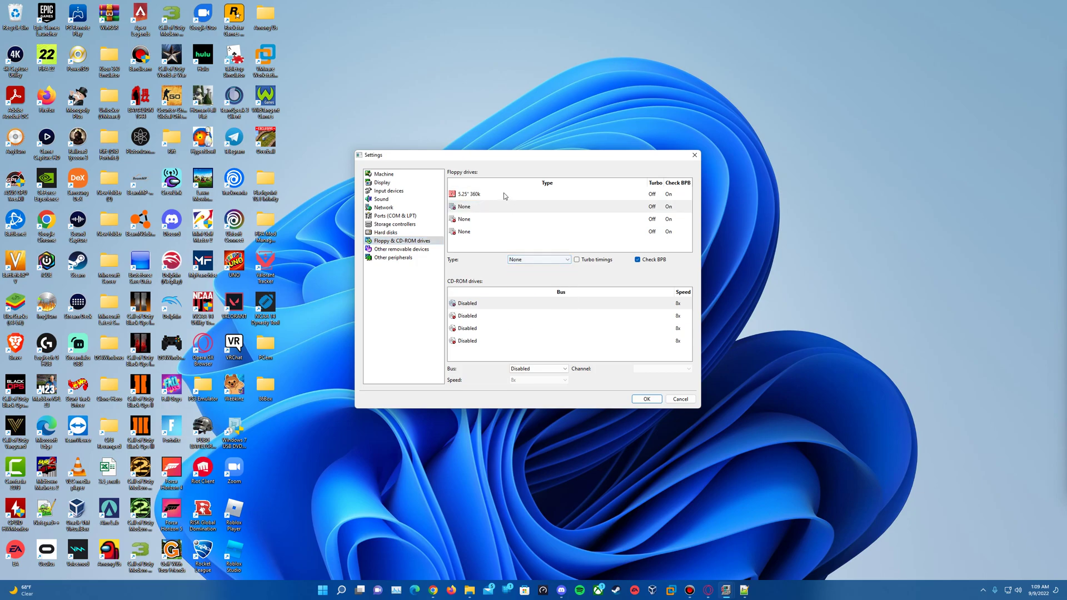
left_click(505, 194)
left_click(536, 259)
scroll(536, 299, "down", 2)
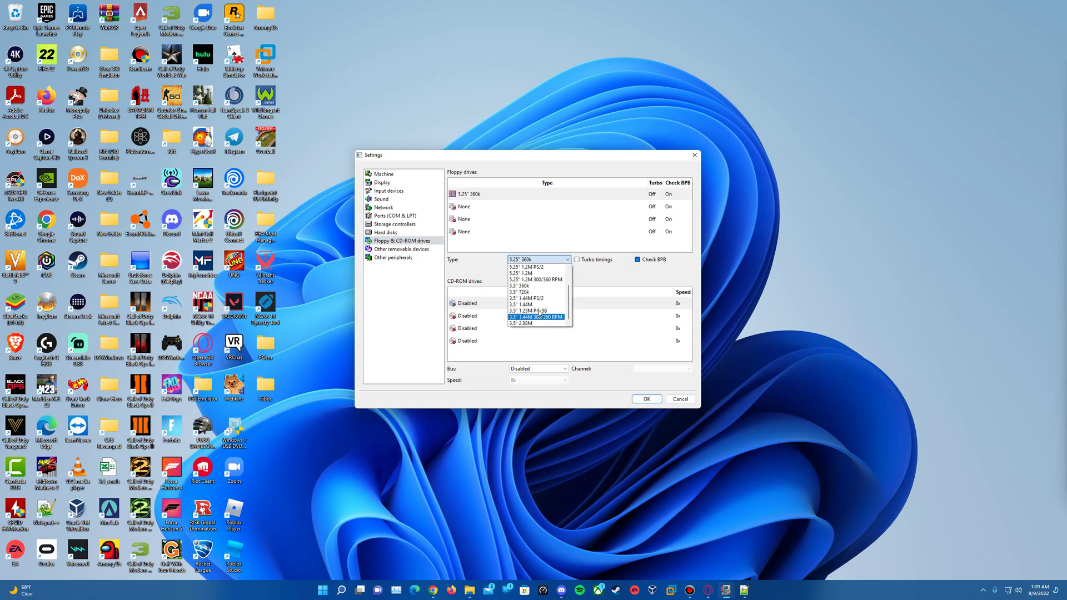
left_click(538, 304)
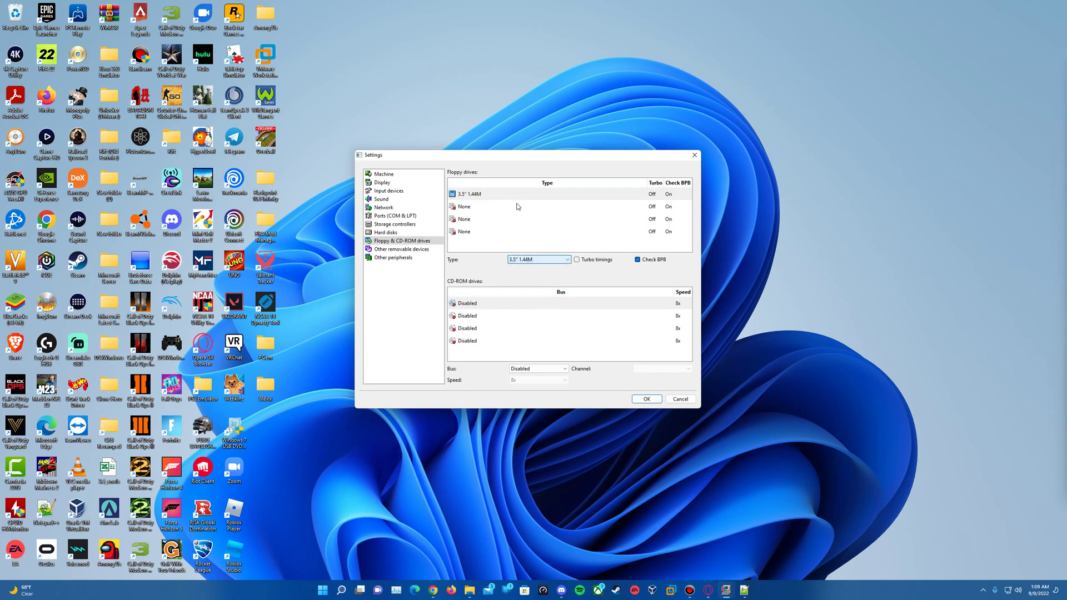
Set the first CD-ROM drive to the ATAPI bus on channel 0:1 with a speed of 24x
left_click(500, 303)
left_click(503, 304)
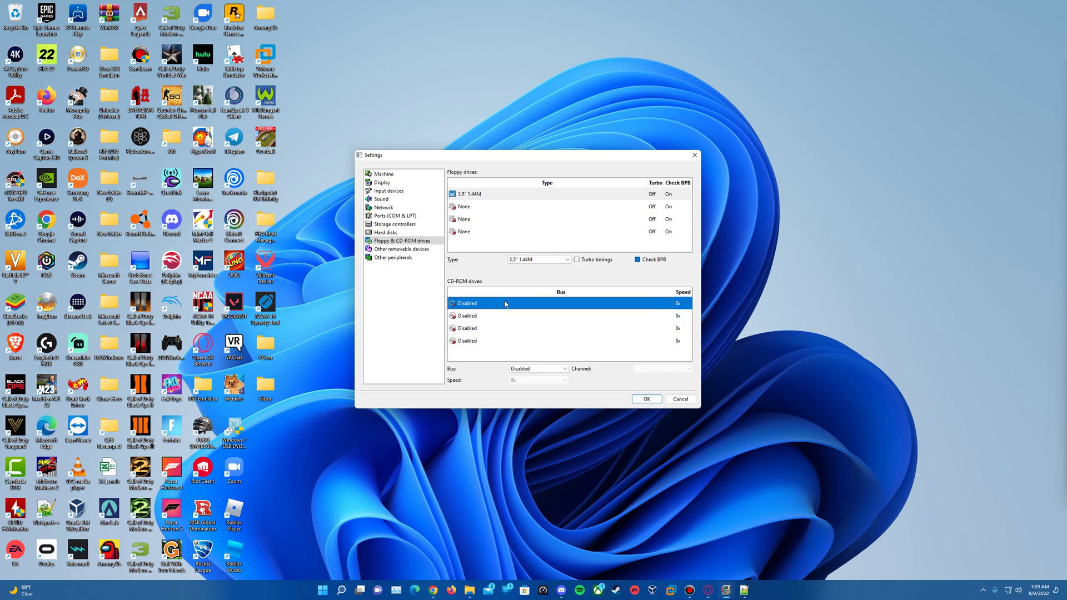
left_click(535, 369)
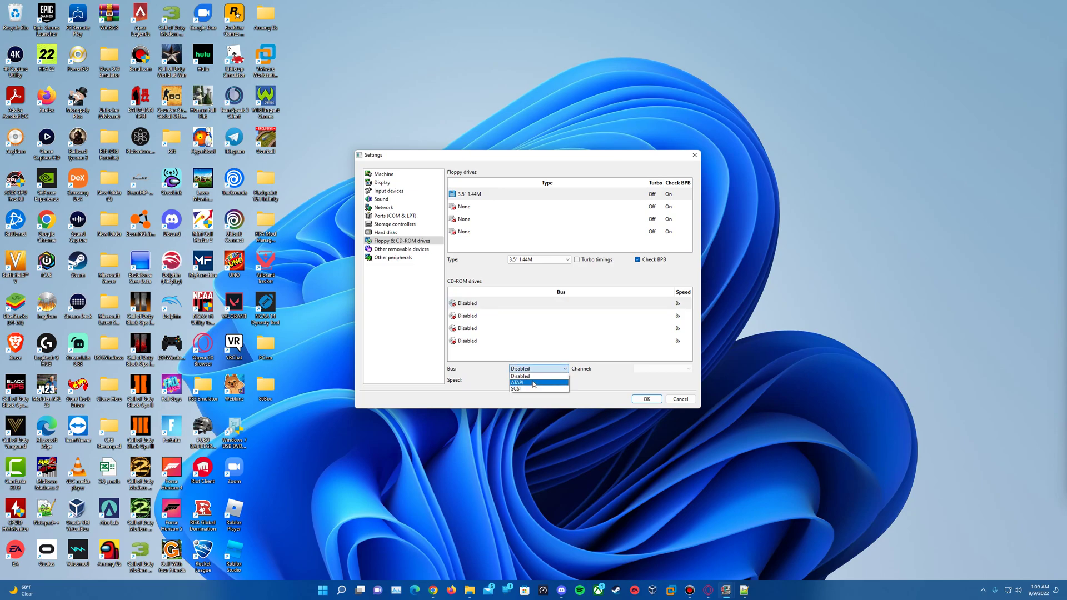
left_click(534, 383)
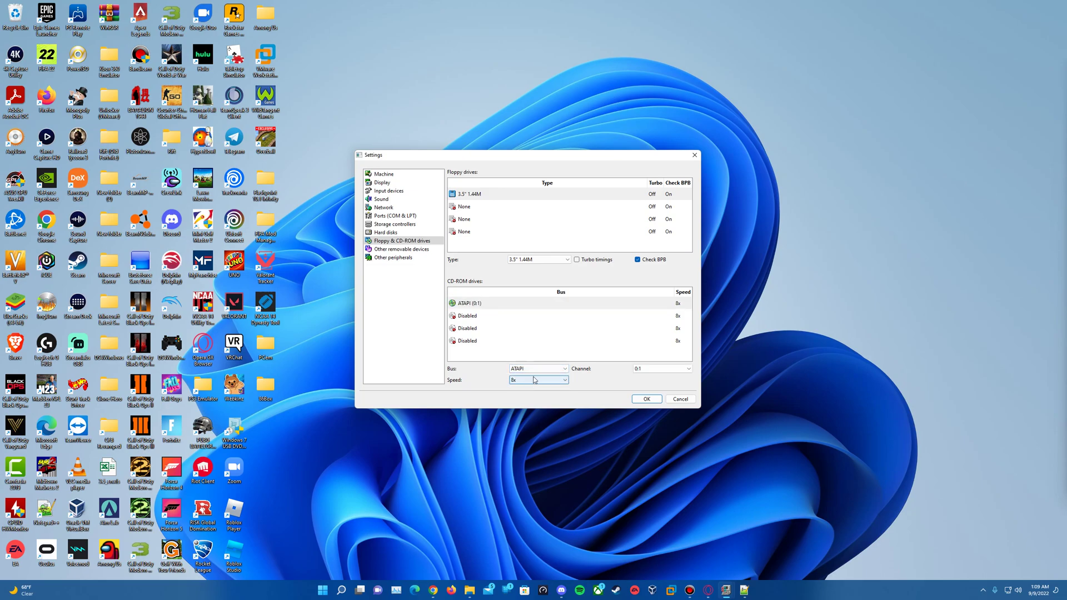
left_click(541, 378)
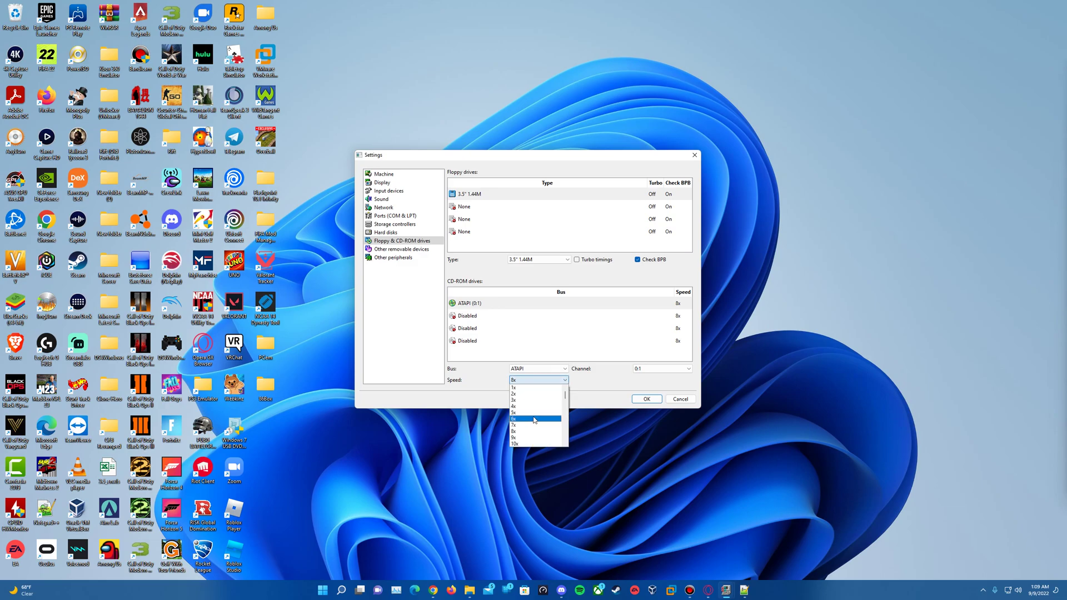
scroll(538, 422, "down", 2)
scroll(529, 436, "down", 2)
left_click(530, 443)
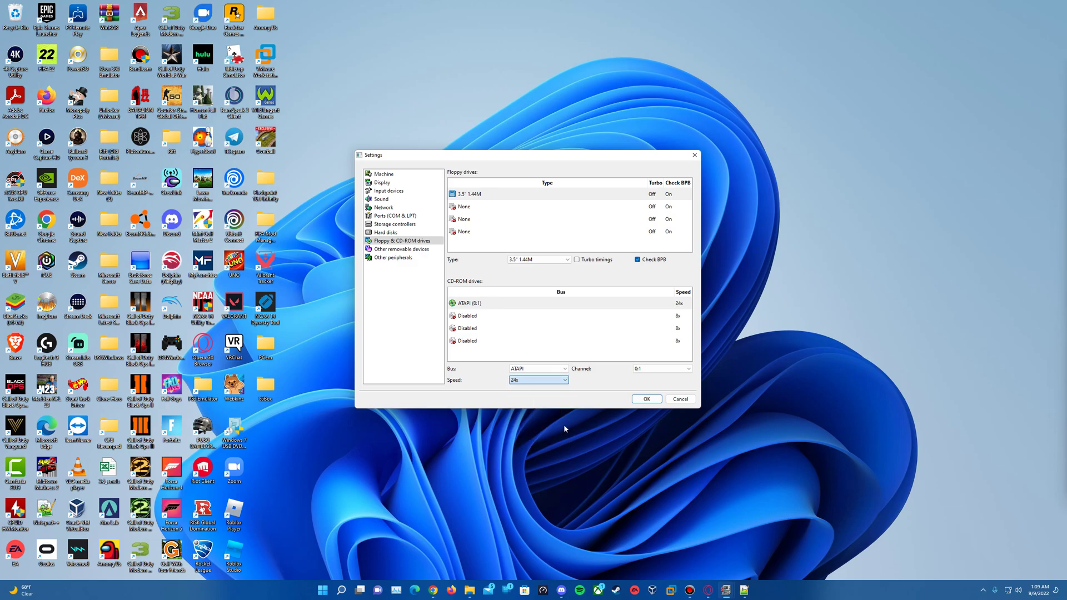
left_click(648, 368)
Review the other removable devices and other peripherals settings, and save the machine configuration
left_click(401, 249)
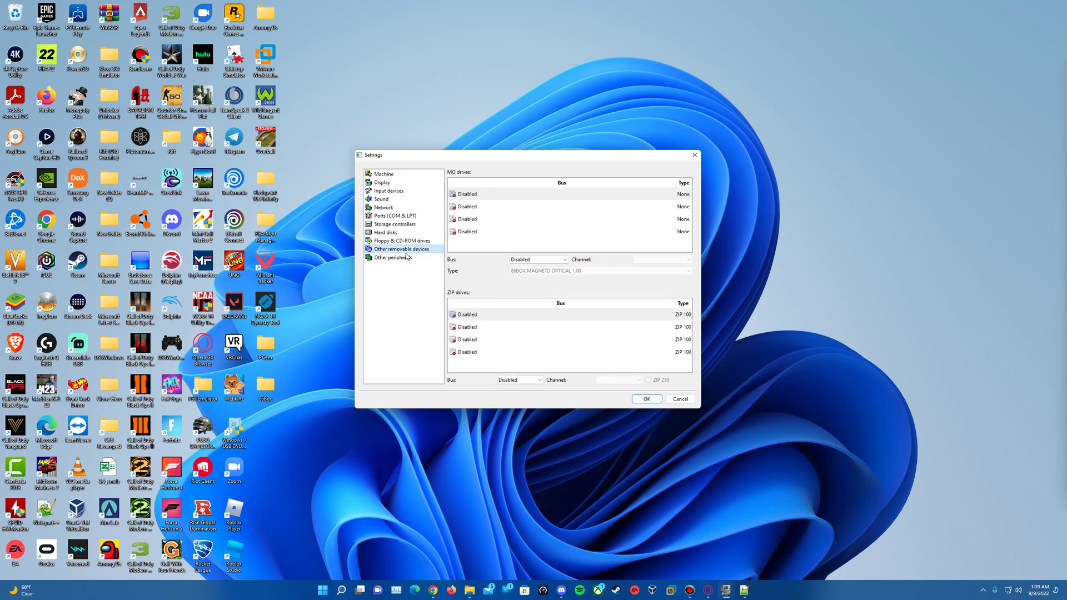
left_click(407, 258)
left_click(410, 251)
left_click(648, 399)
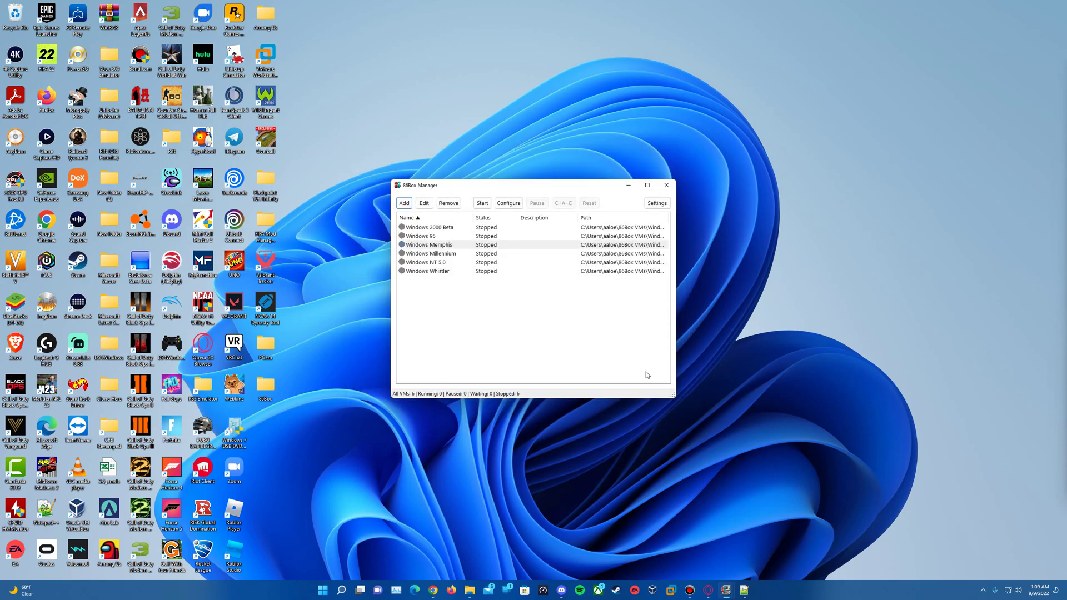
Start the Windows Memphis virtual machine and enter its BIOS setup utility
left_click(459, 244)
left_click(482, 203)
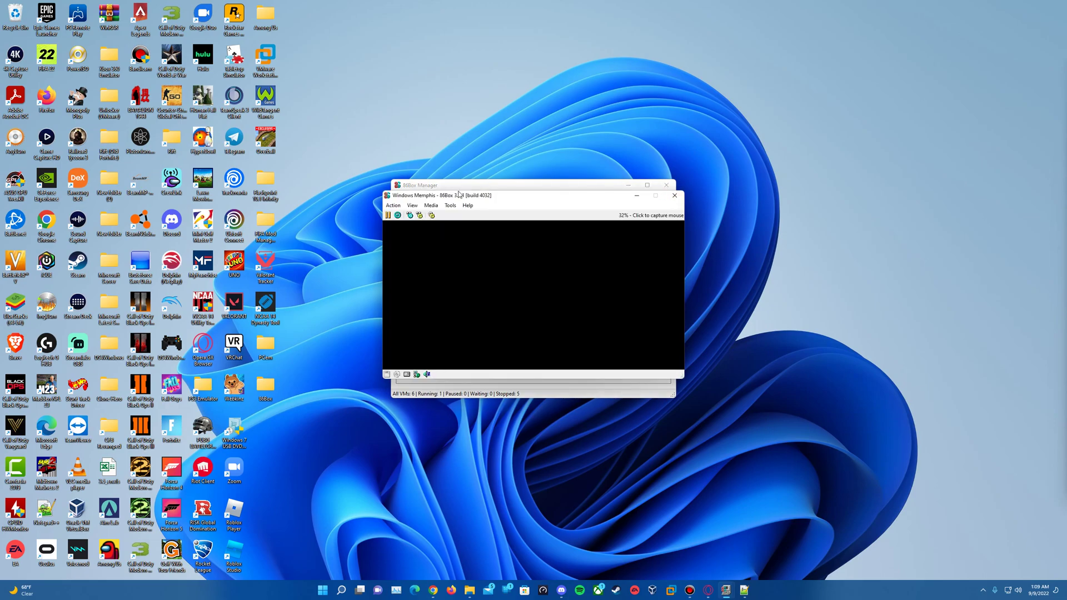
left_click(508, 236)
key("Delete")
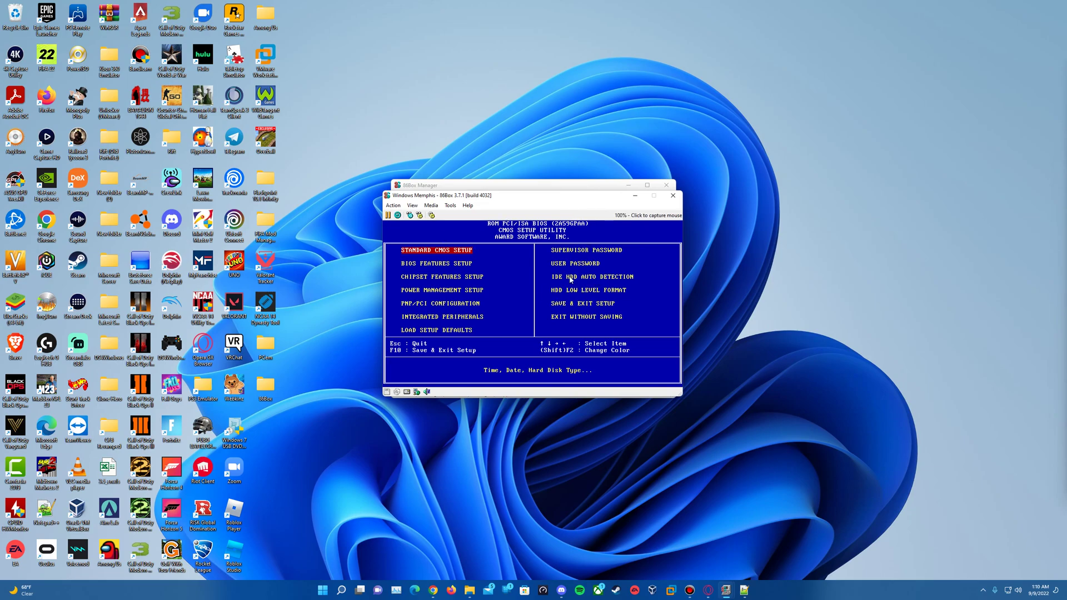
Make the virtual machine window resizable and maximize it
left_click(398, 206)
mouse_move(411, 206)
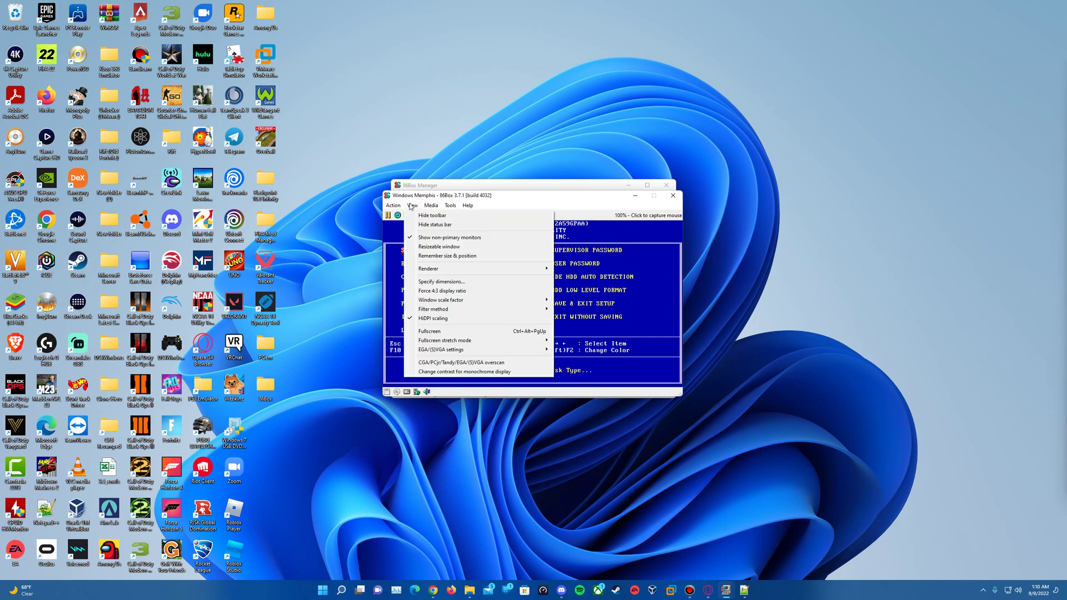
left_click(459, 248)
left_click_drag(512, 195, 496, 2)
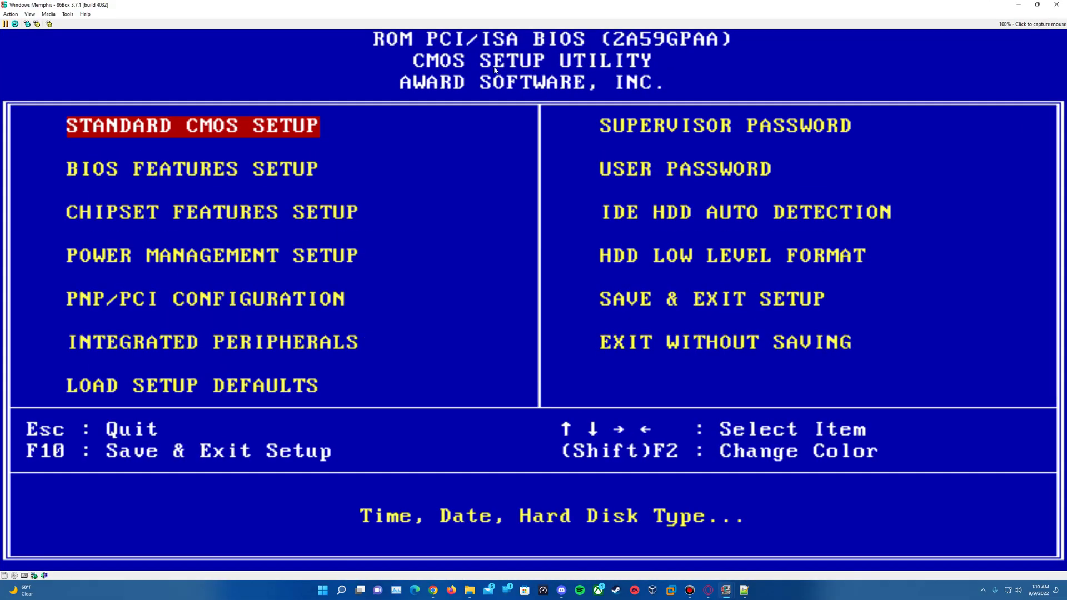
Capture the mouse in the virtual machine and set the date's month to Dec in Standard CMOS Setup
left_click(461, 251)
middle_click(855, 324)
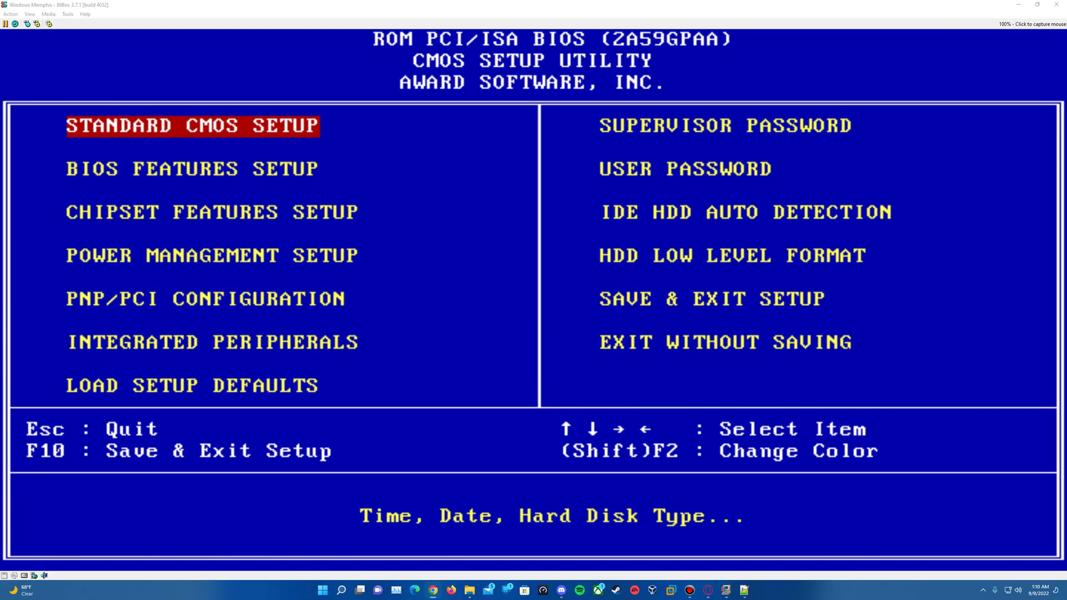
left_click(533, 300)
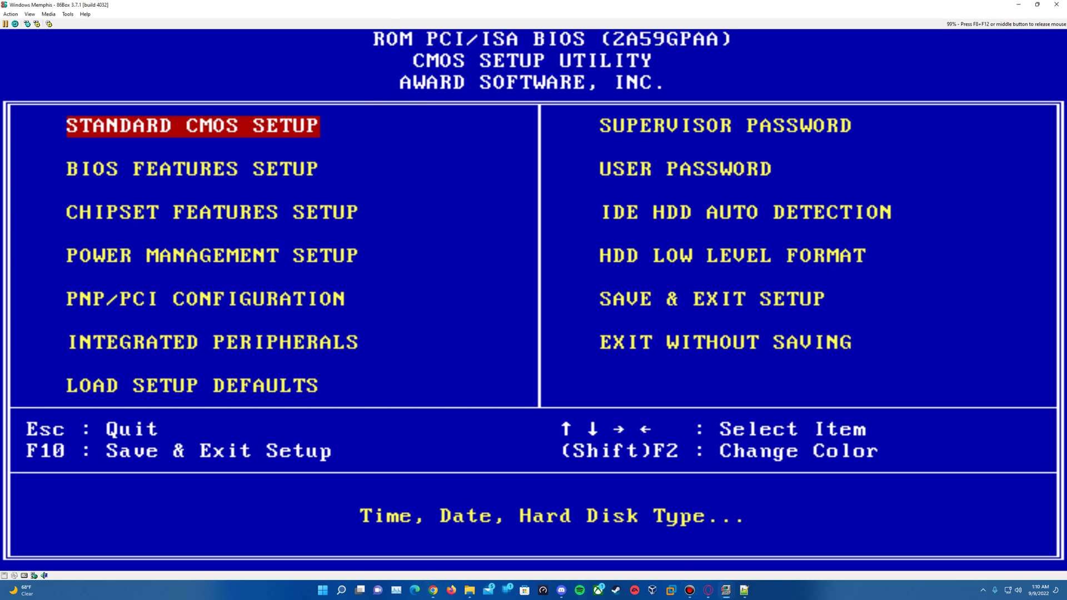
key("Return")
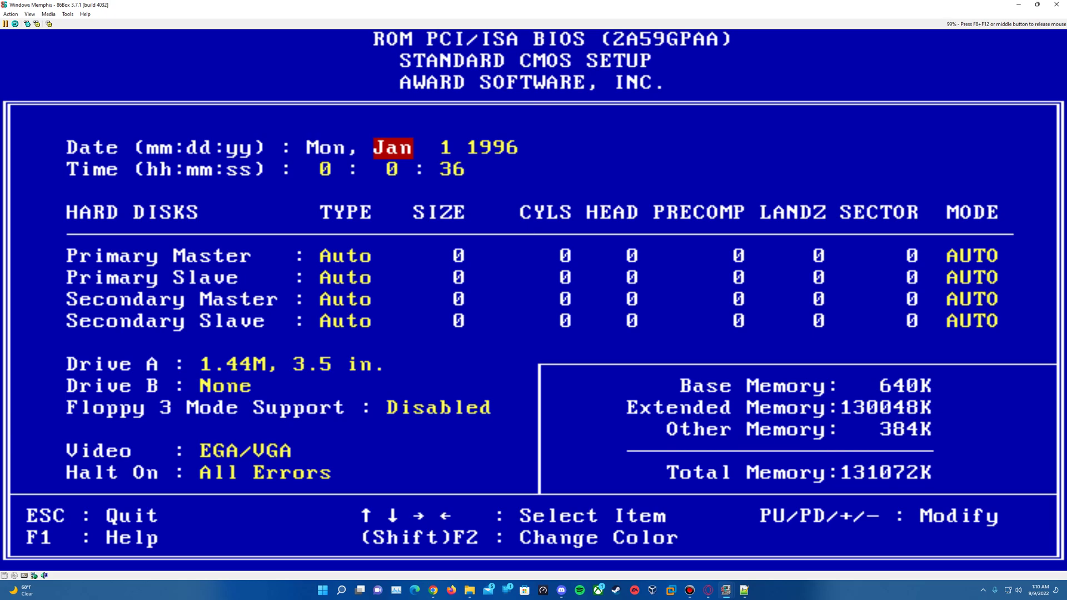
key("Page_Up")
key("Page_Down")
key("Page_Down")
key("Page_Up")
key("Page_Up")
key("Page_Down")
key("Page_Down")
key("Page_Down")
key("Page_Up")
Set the date's day to 13, and select BIOS Features Setup back in the main BIOS screen
key("Right")
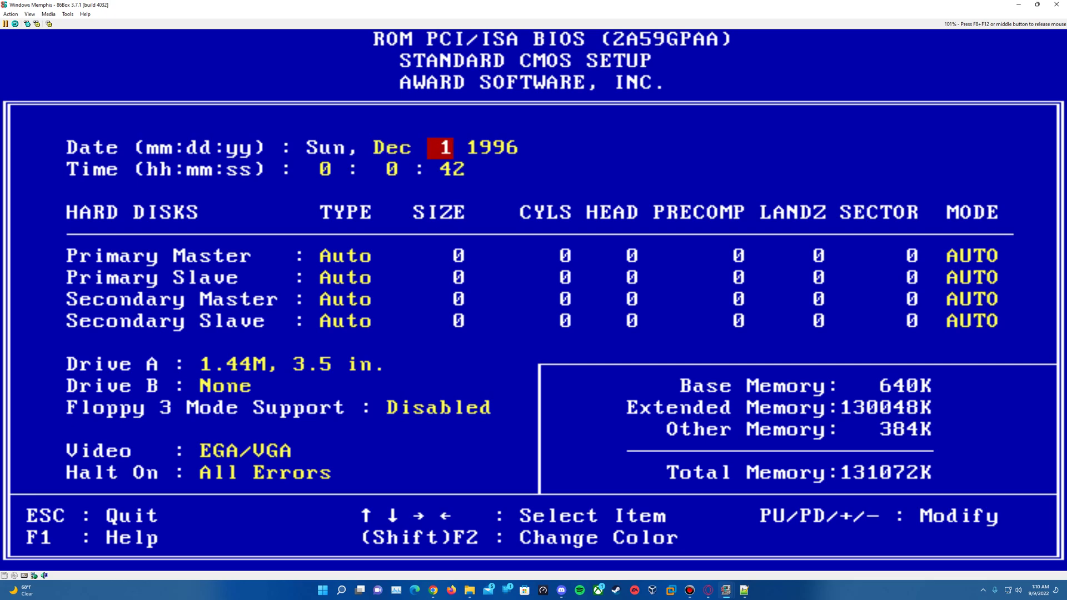
type("13")
key("Right")
key("Down")
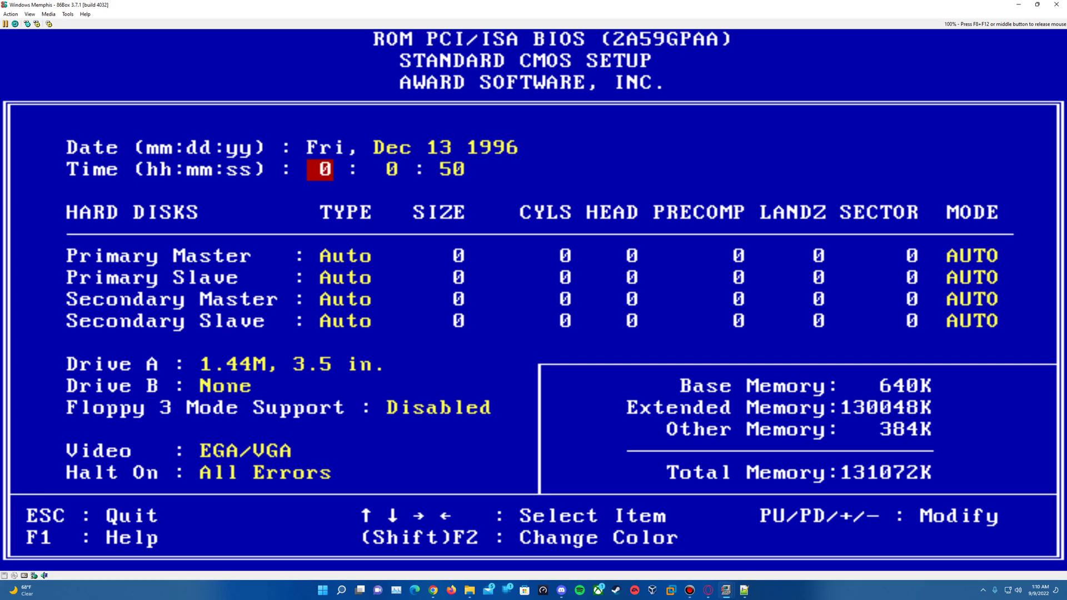
key("Up")
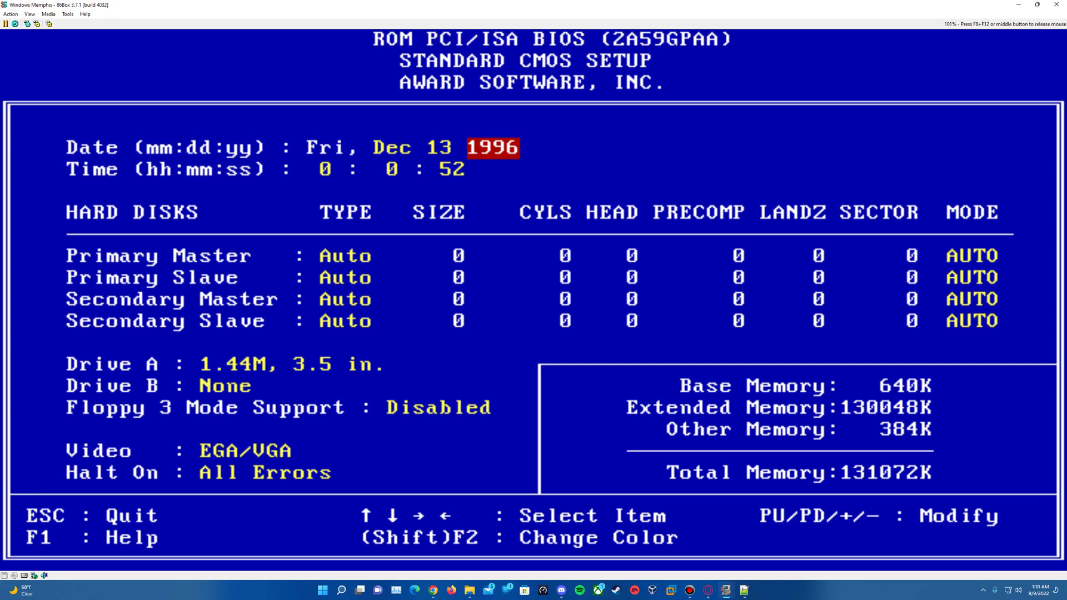
key("Escape")
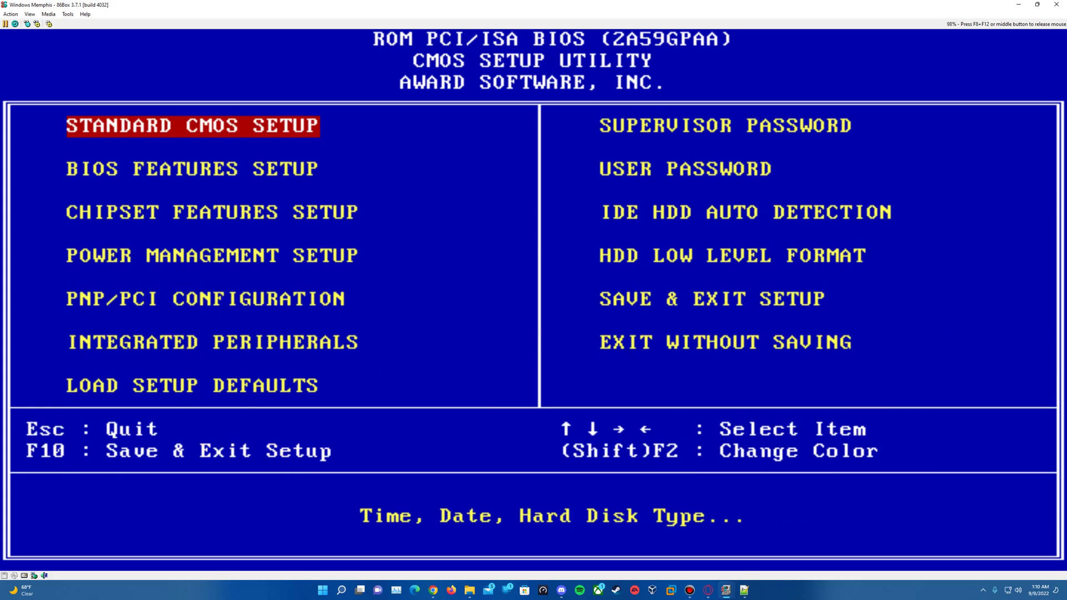
key("Down")
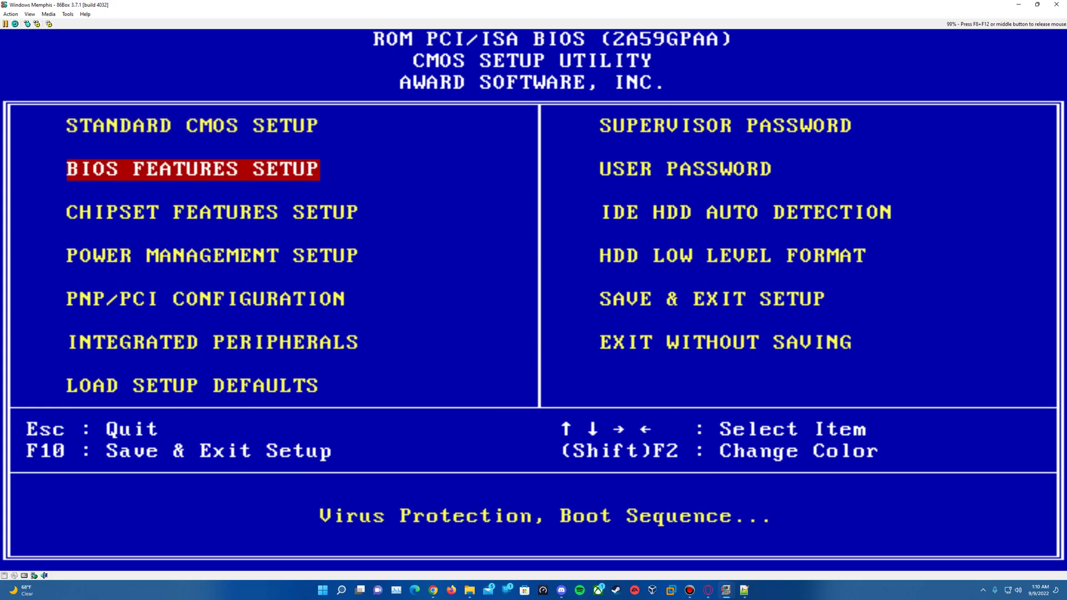
key("Return")
key("Down")
key("Down")
key("Down")
key("Down")
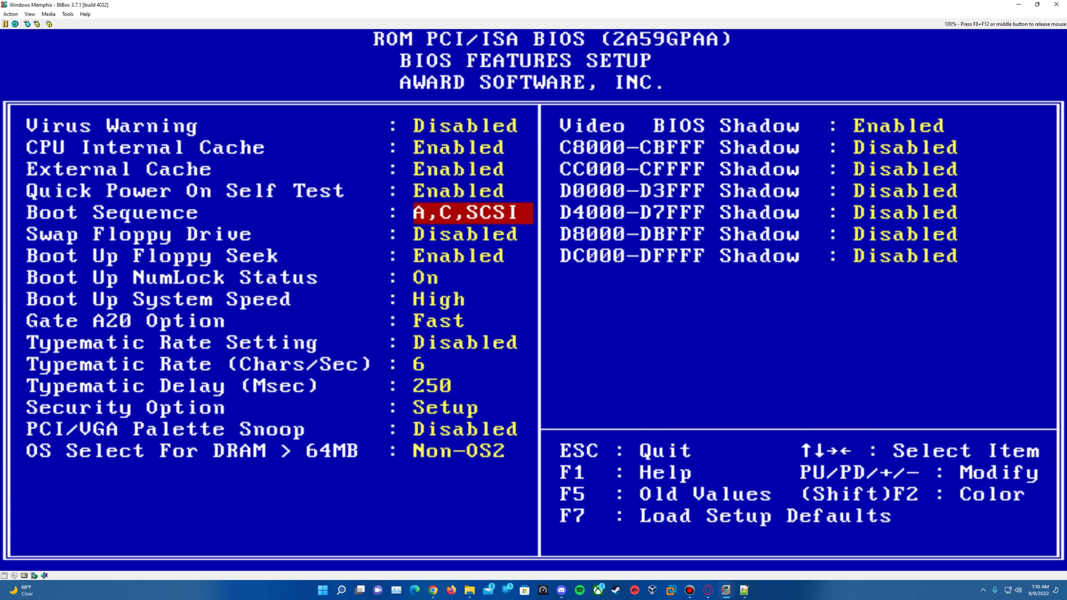
key("Escape")
Open BIOS Features Setup and check the Boot Sequence option
key("Return")
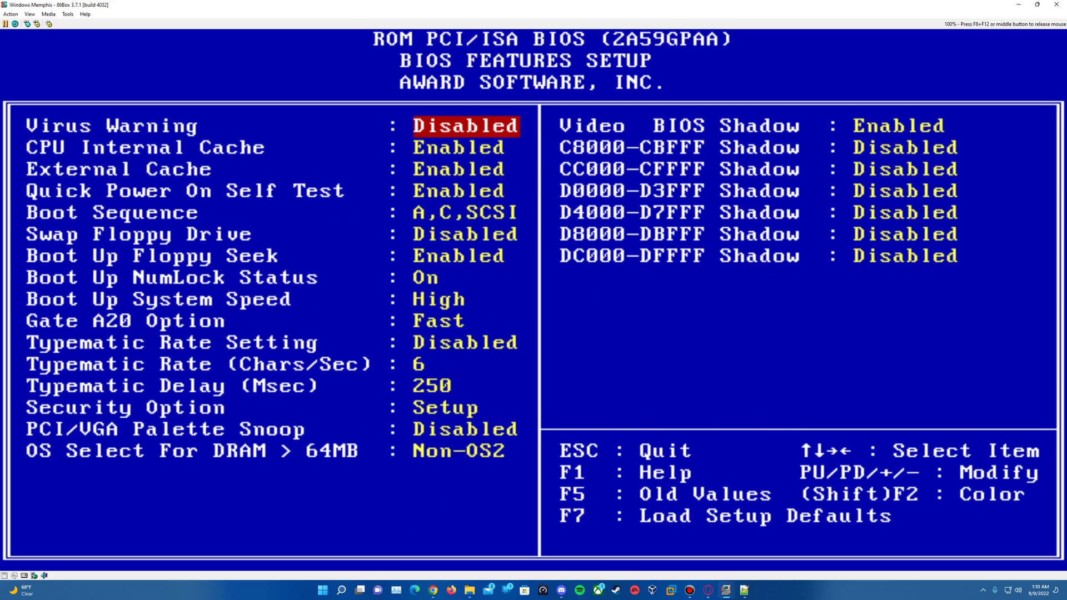
key("Down")
key("Down")
key("Down")
key("Down")
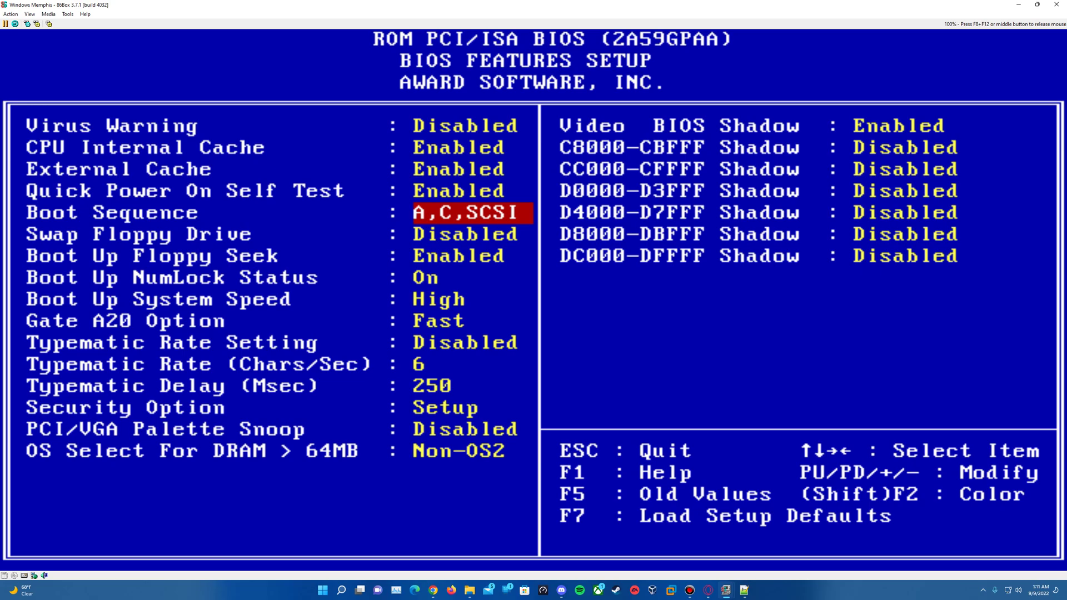
Return to the main BIOS screen, then save the settings and exit setup
key("Escape")
key("Right")
key("Down")
key("Down")
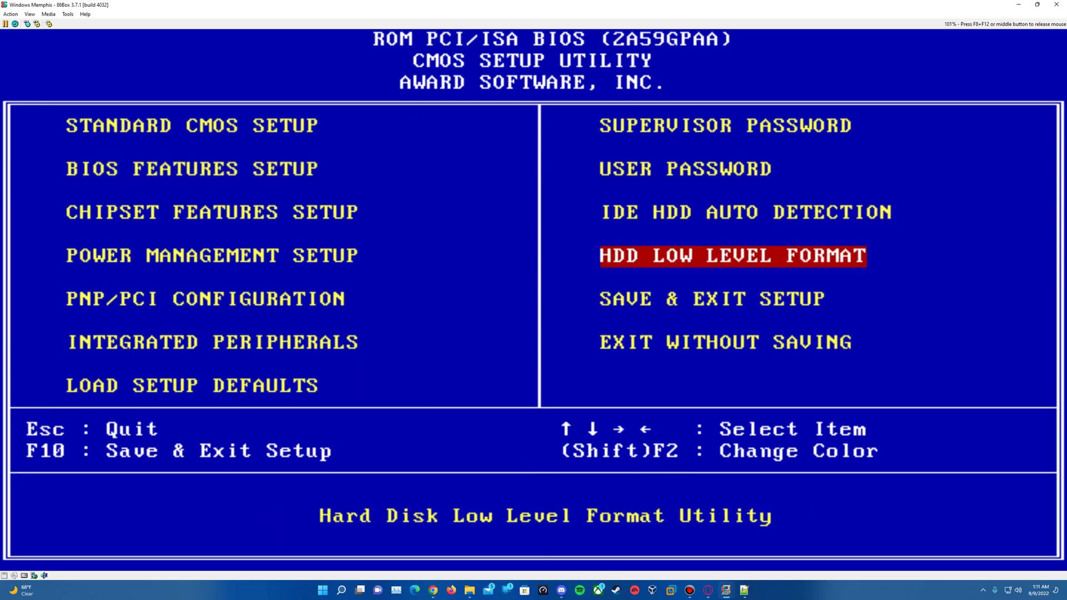
key("Down")
key("Return")
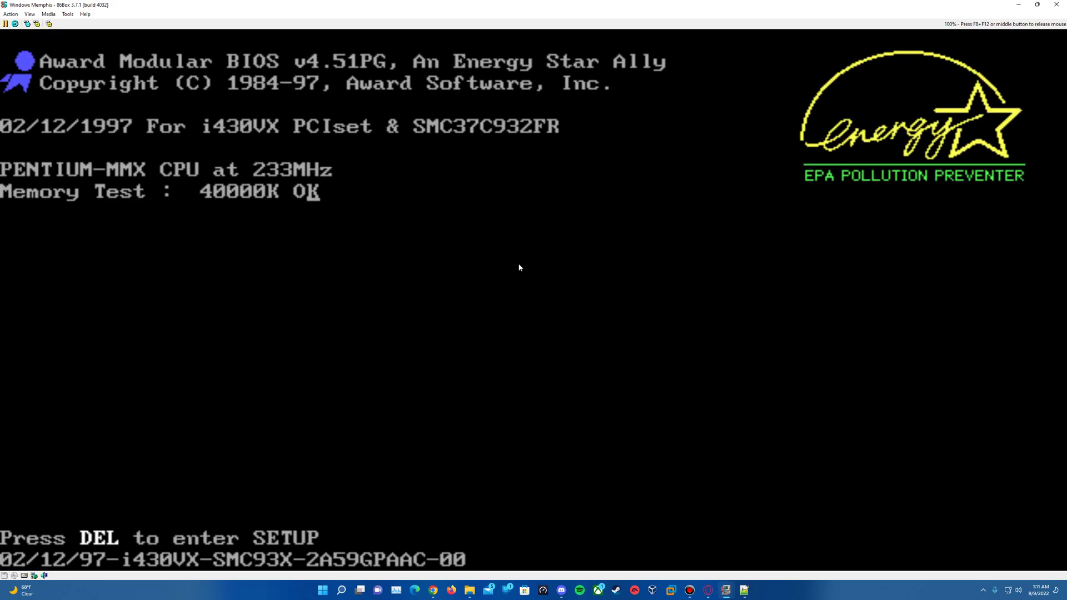
Release the mouse and mount disk01.img from the Windows 95 folder on drive D: as the Floppy 1 image
key("F8+F12")
left_click(49, 14)
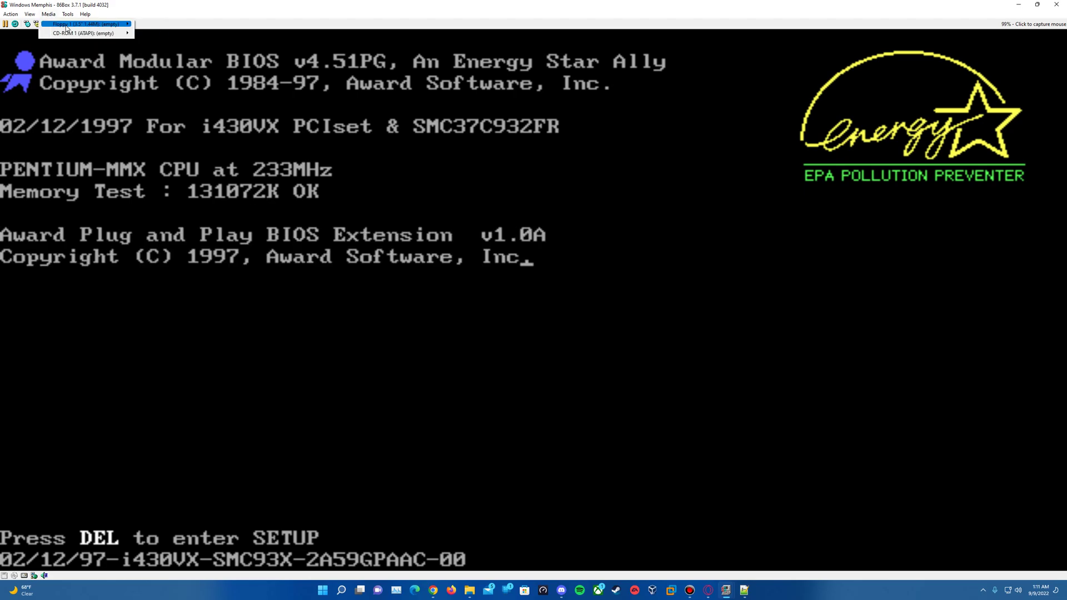
mouse_move(69, 25)
left_click(185, 38)
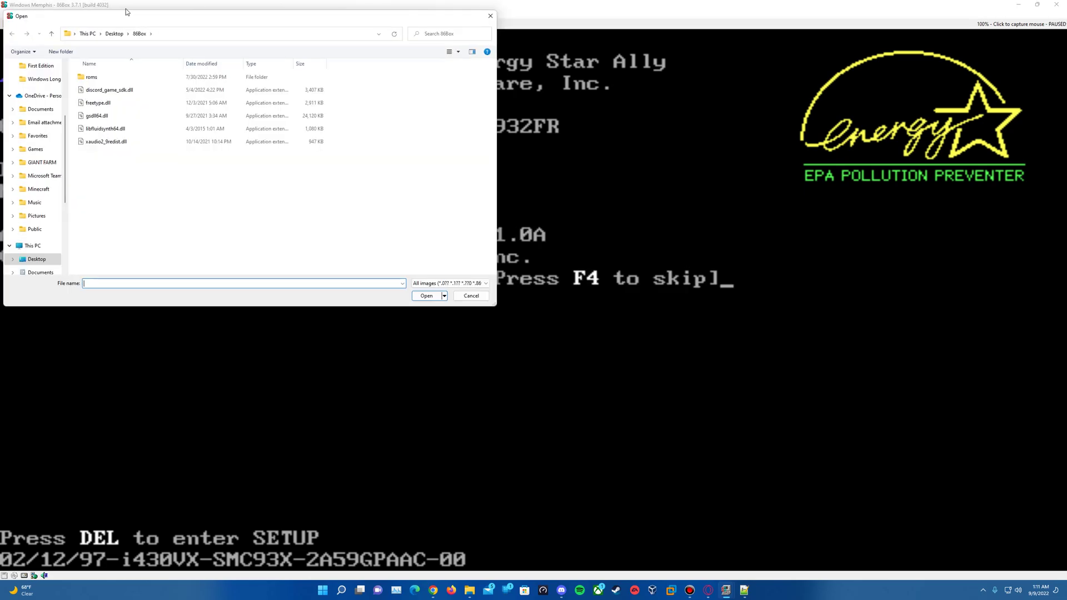
left_click_drag(155, 23, 166, 44)
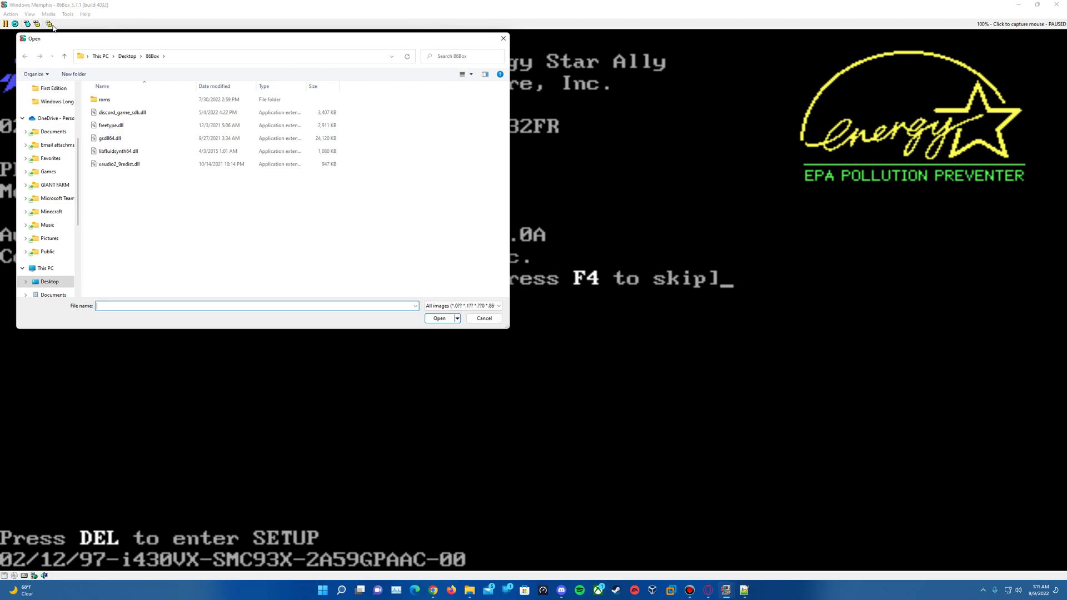
scroll(55, 134, "up", 2)
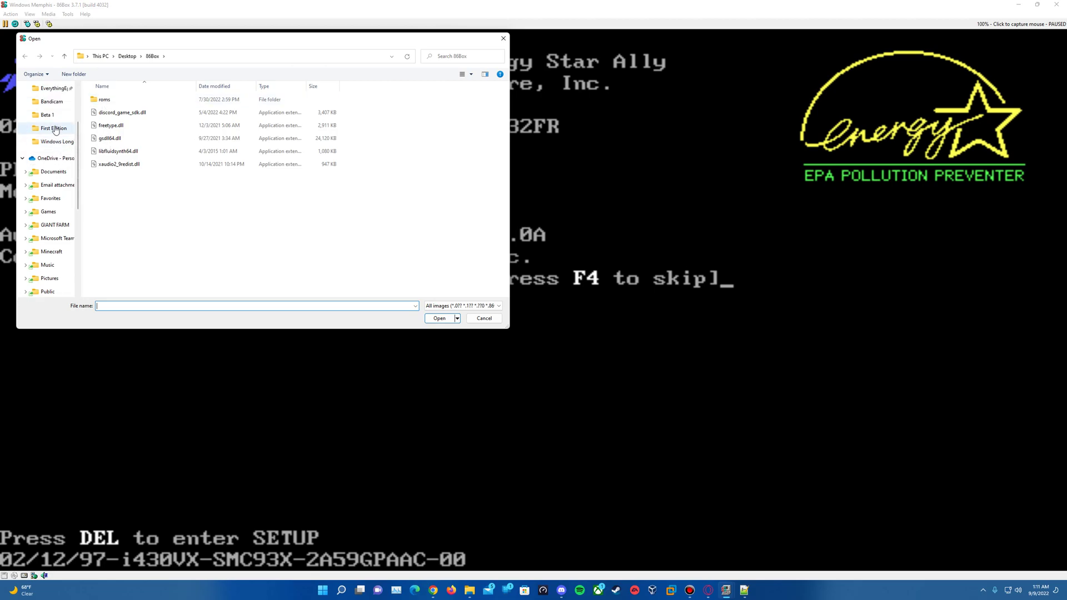
left_click(51, 101)
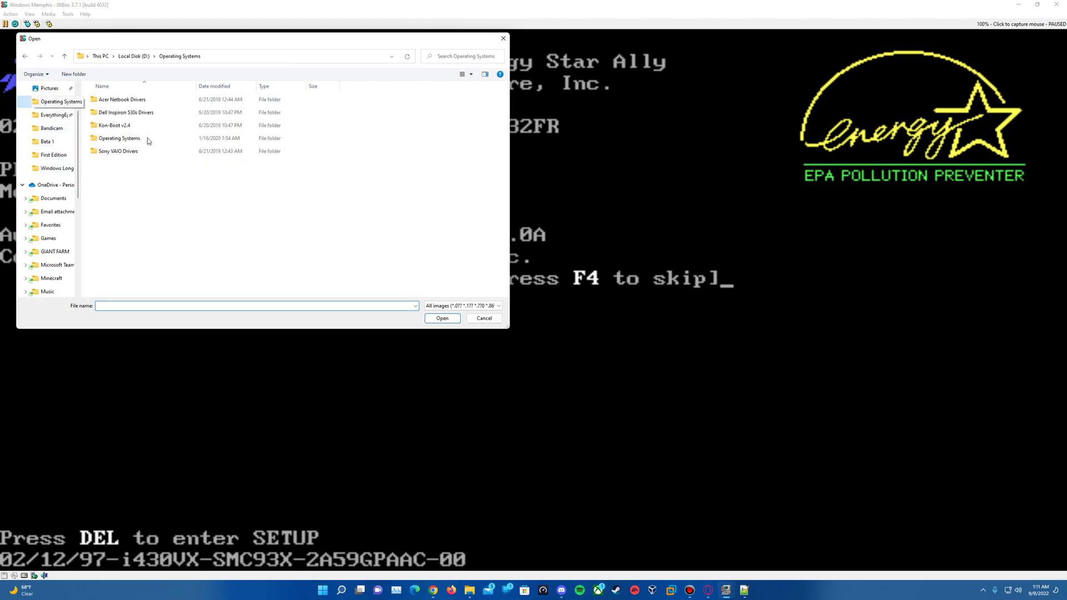
double_click(140, 138)
double_click(147, 164)
double_click(139, 229)
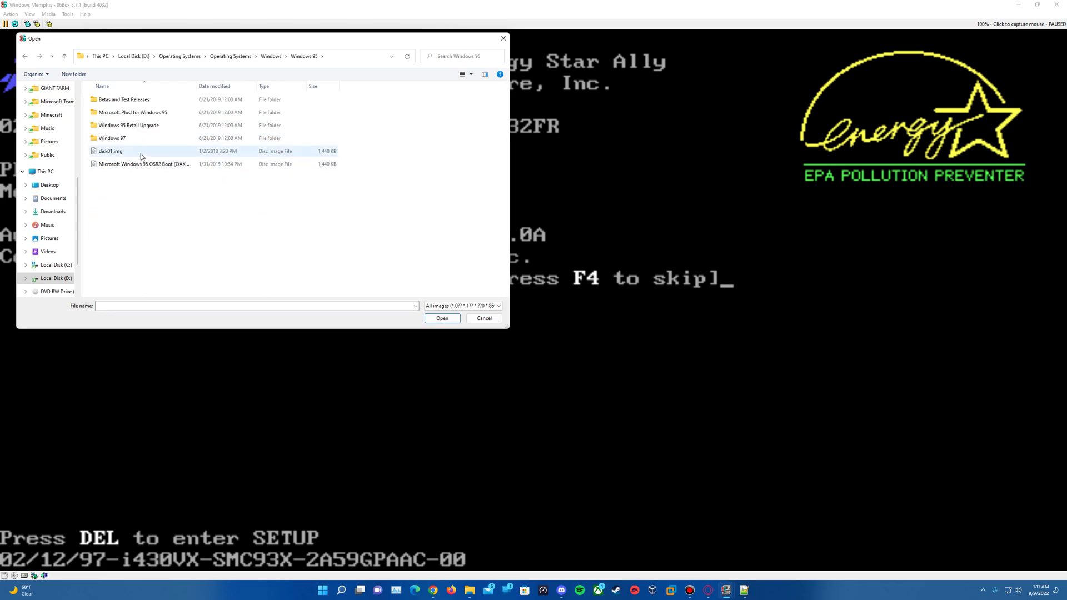
double_click(154, 155)
Mount usa_1351_win98.beta_memphis.iso from the Windows Memphis Build 1351 folder under Memphis Betas in the CD-ROM 1 drive
left_click(49, 14)
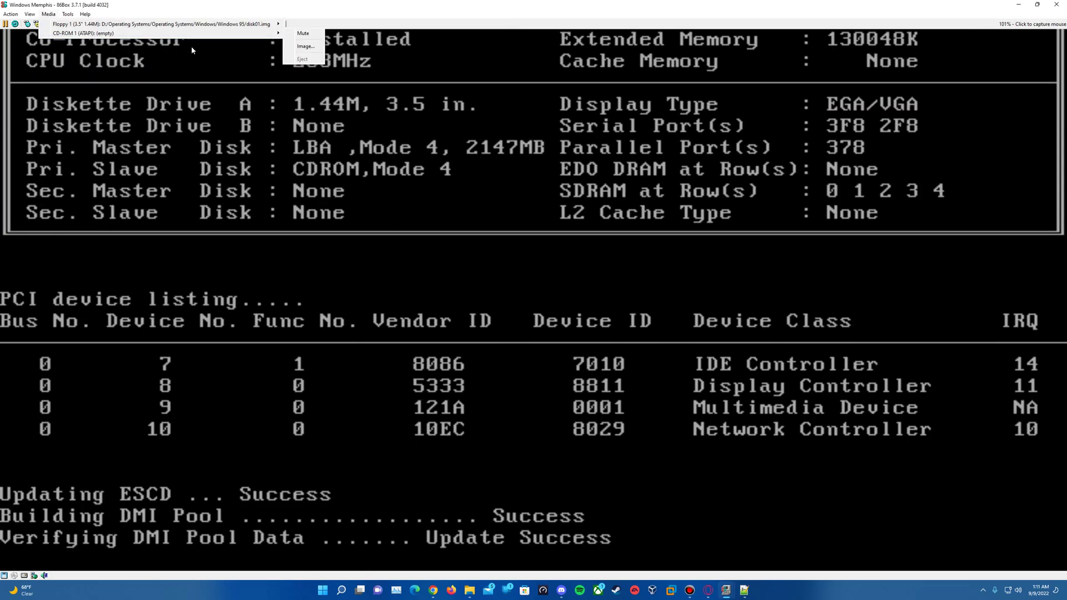
mouse_move(267, 33)
left_click(305, 46)
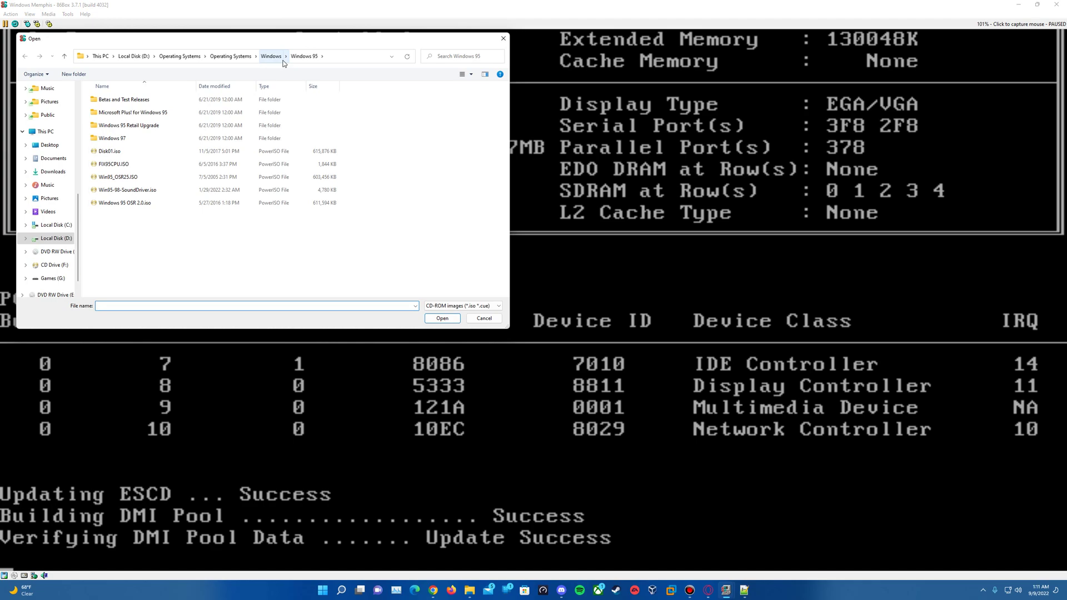
double_click(170, 100)
left_click(244, 56)
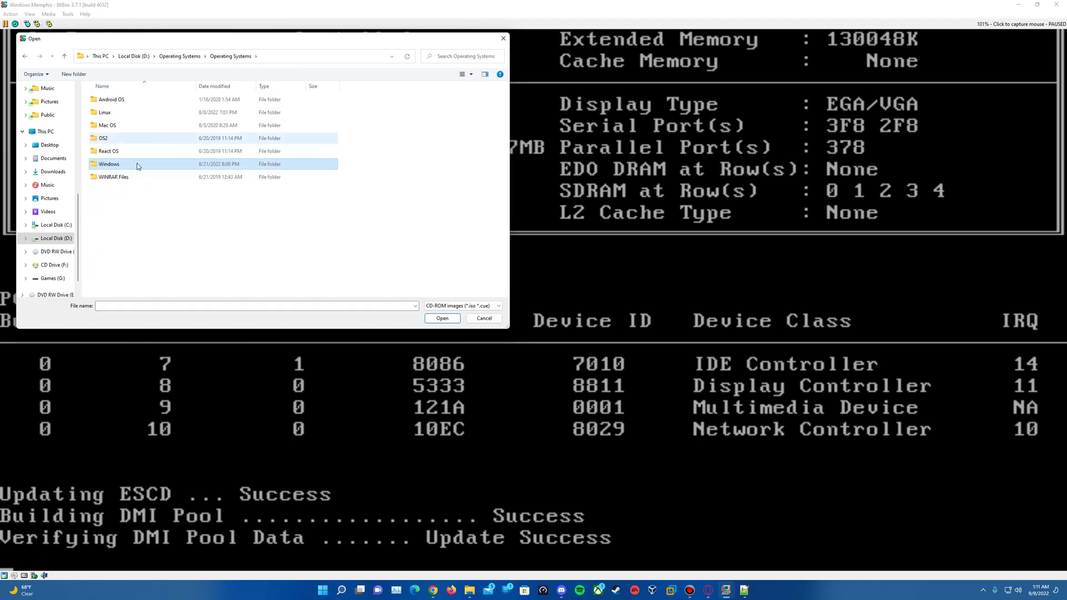
double_click(146, 242)
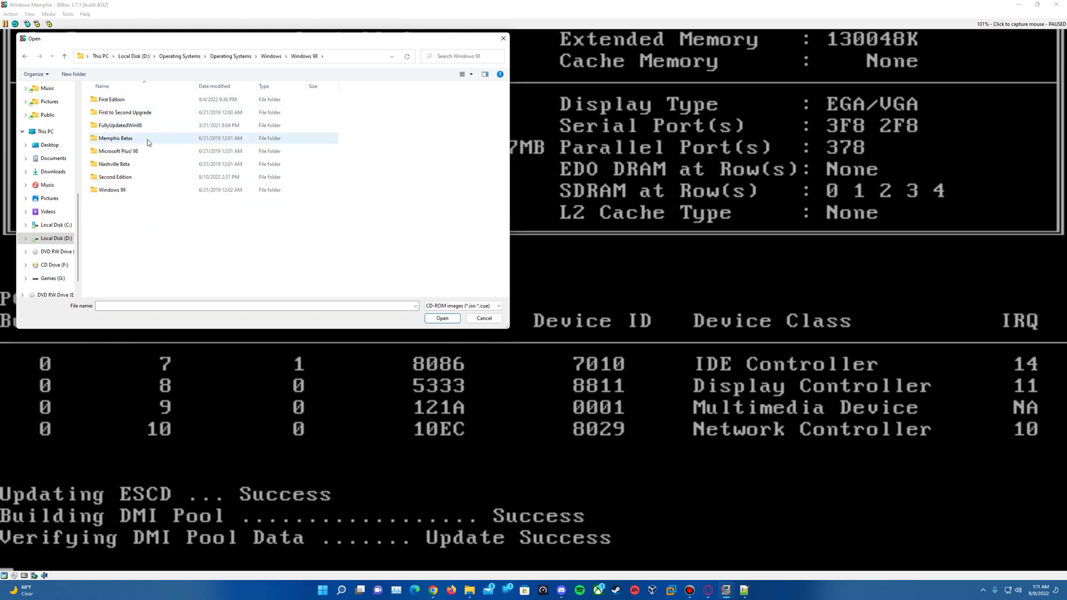
double_click(148, 139)
double_click(151, 101)
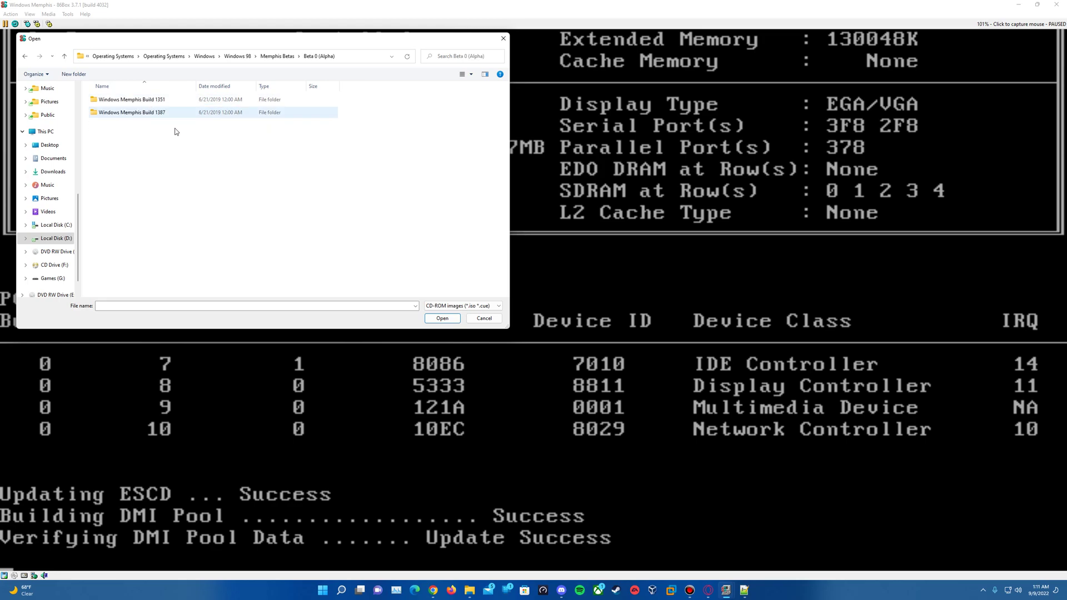
double_click(172, 101)
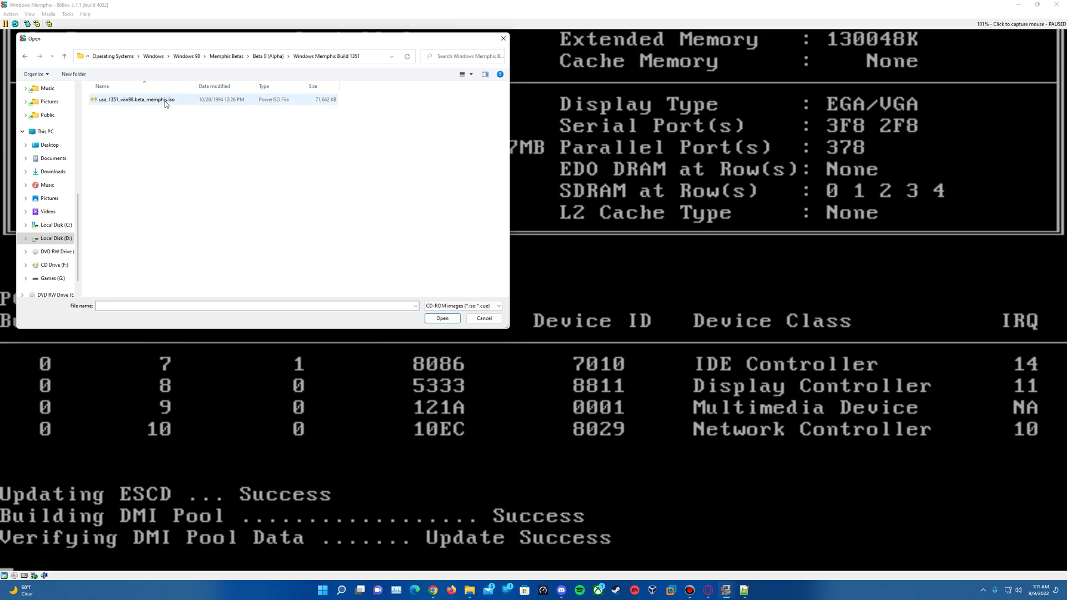
double_click(165, 101)
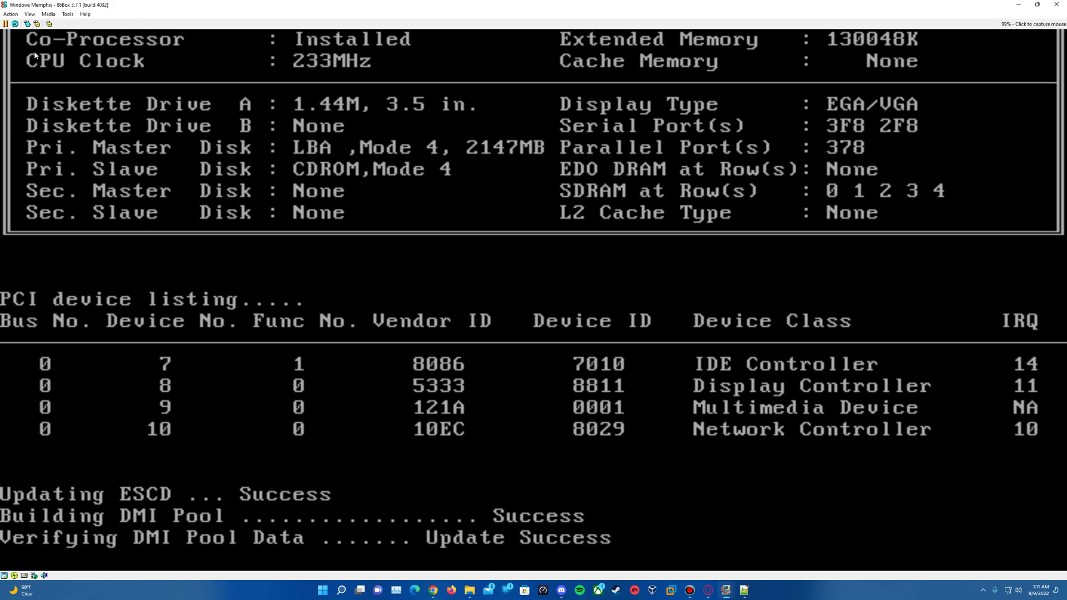
Hard reset the virtual machine and boot from the floppy to the A:\ prompt
left_click(16, 24)
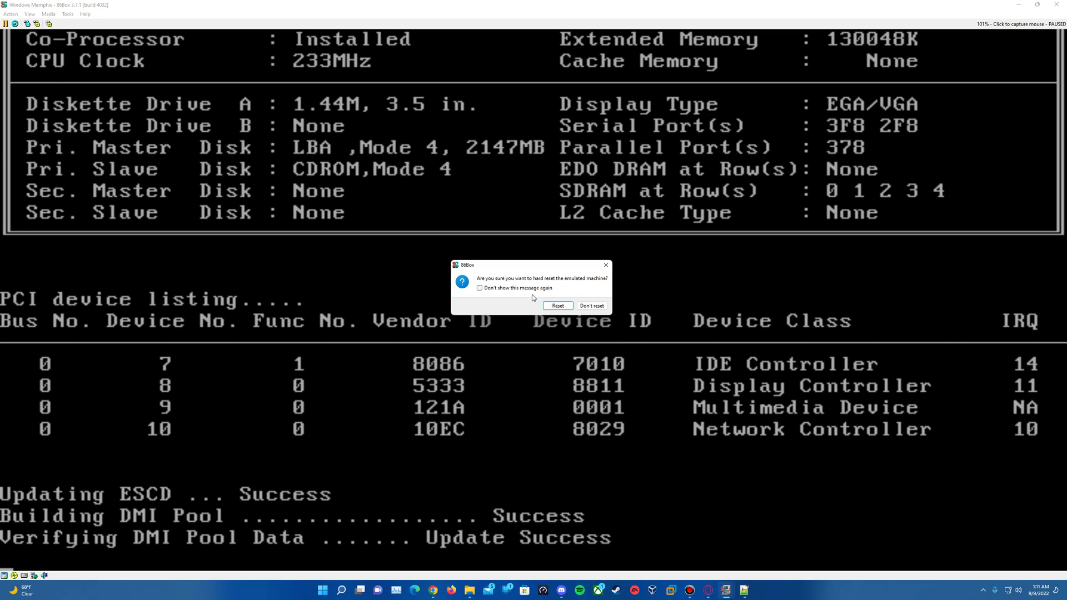
left_click(559, 305)
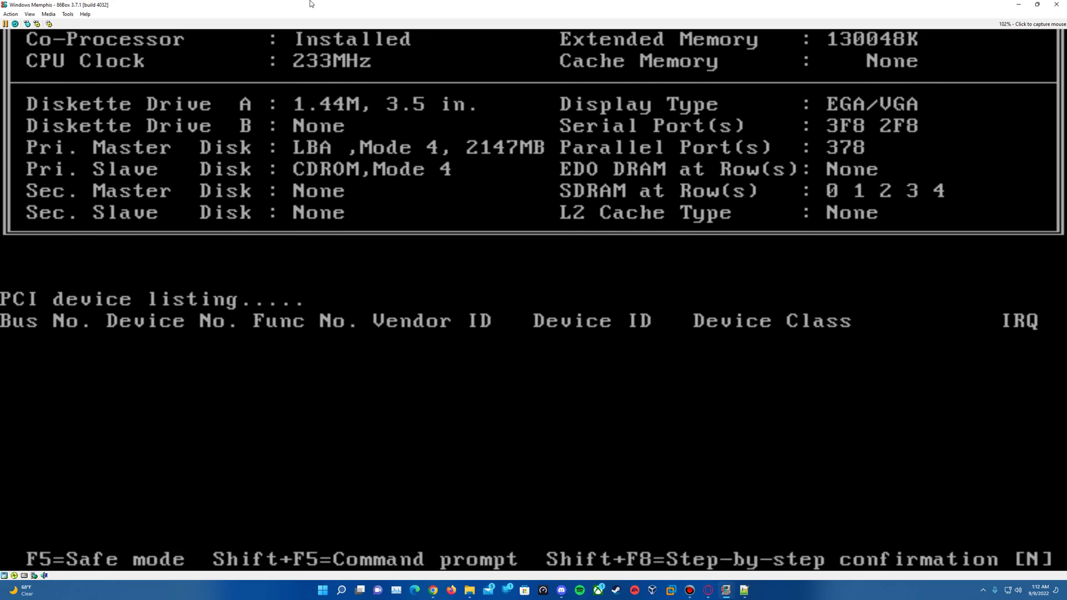
key("Return")
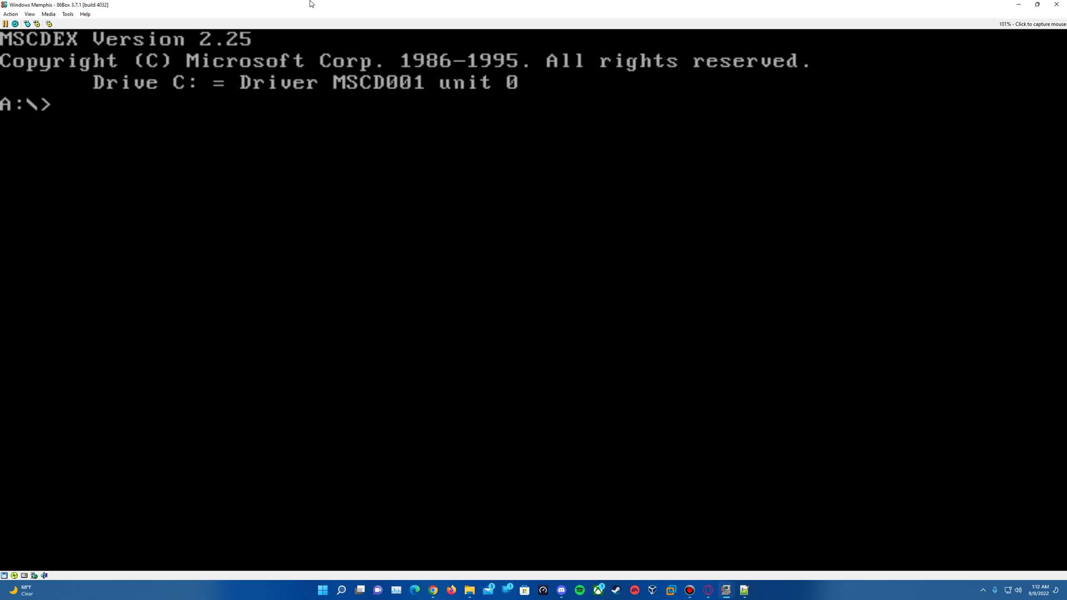
Run fdisk and enable large disk support
type("fdisk")
key("Return")
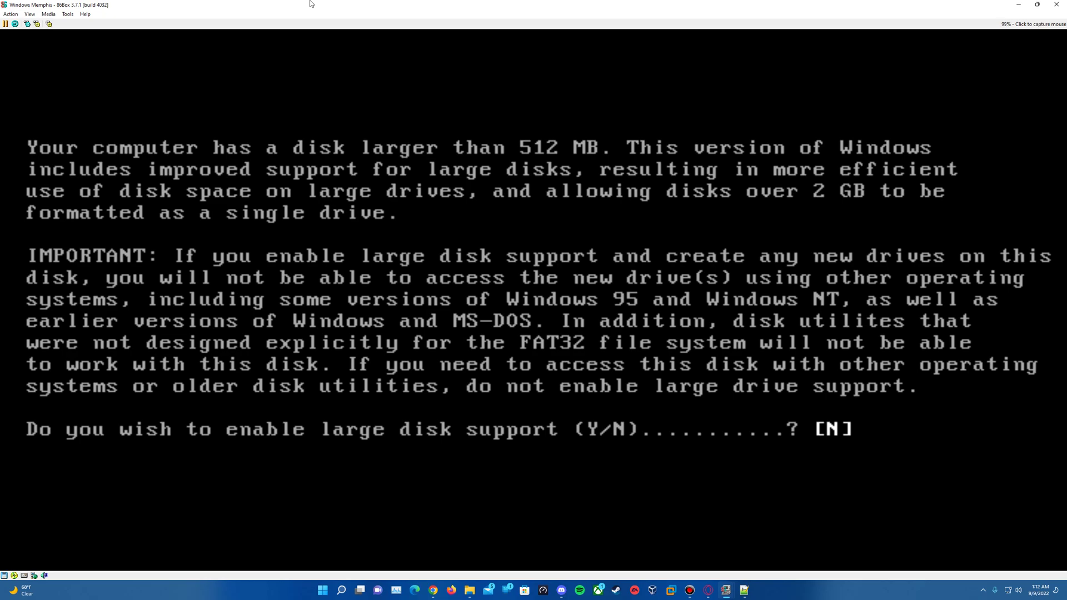
type("y")
key("Return")
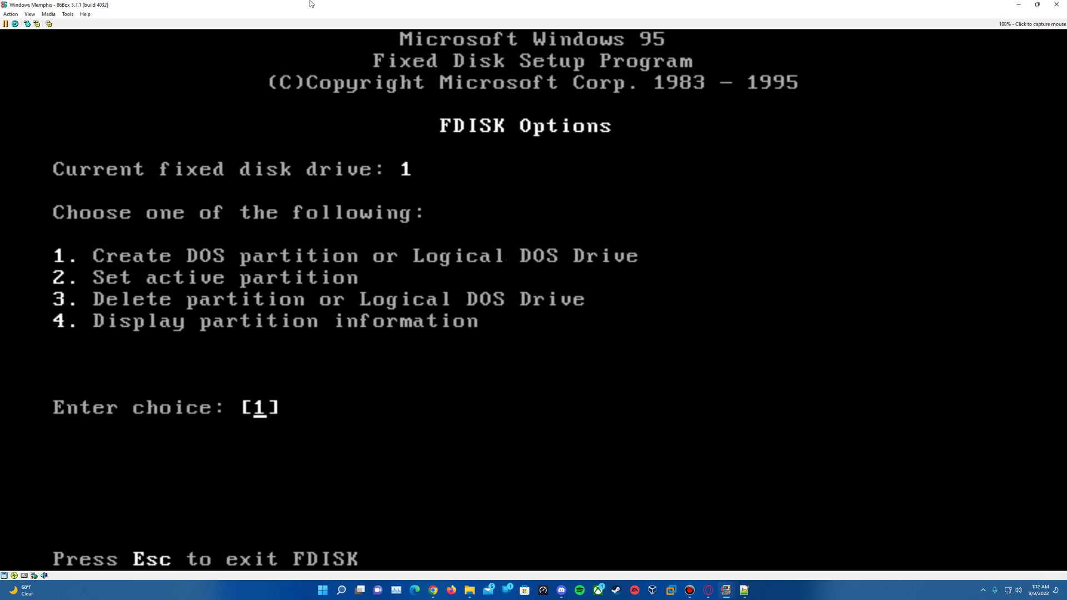
Create an active primary DOS partition using the maximum available size and exit FDISK
key("Return")
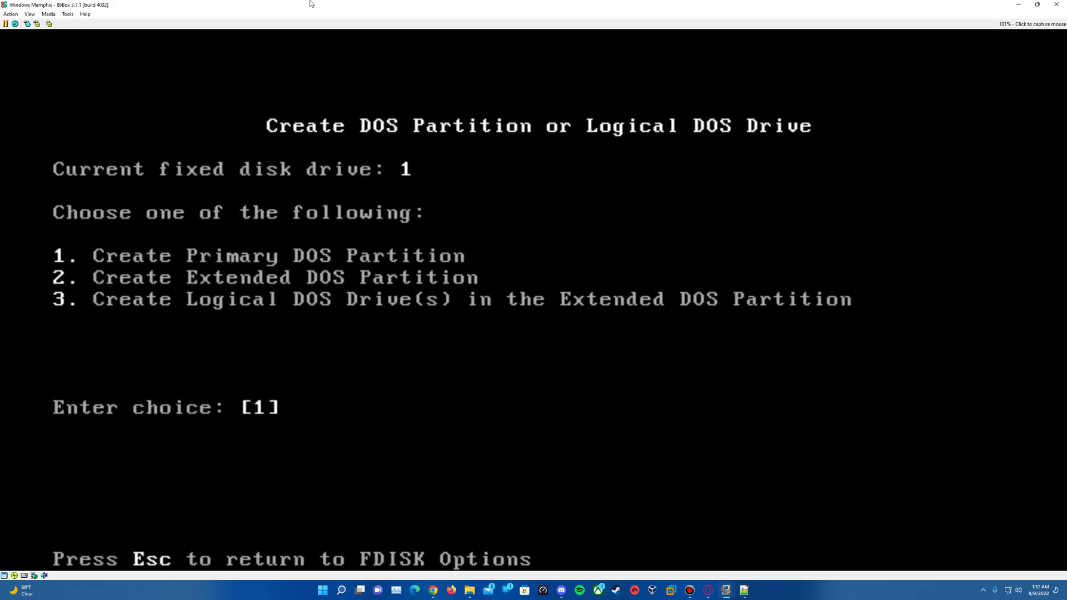
key("Return")
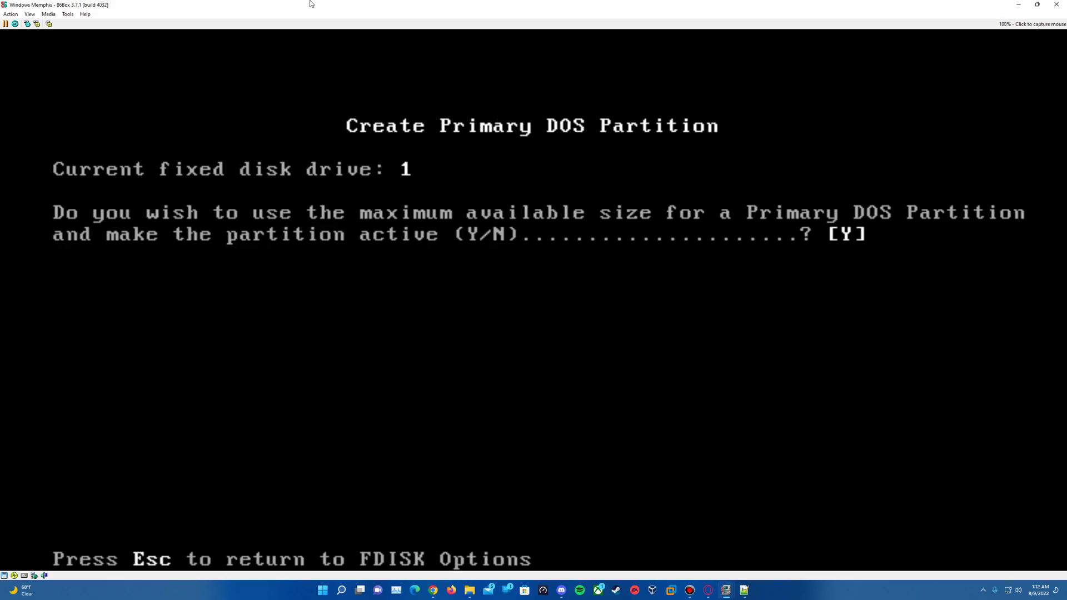
key("Return")
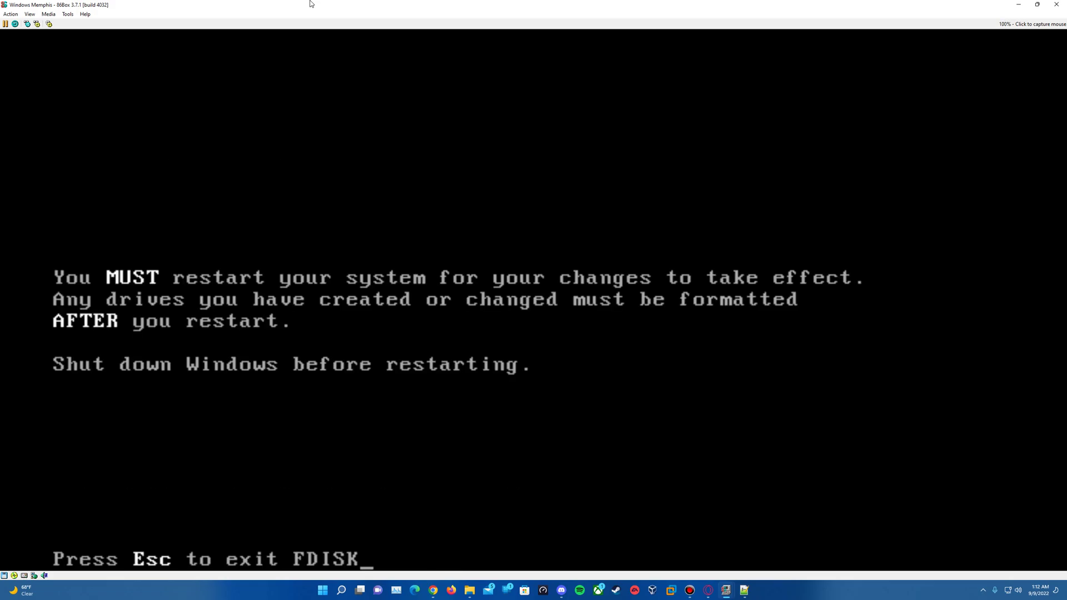
key("Escape")
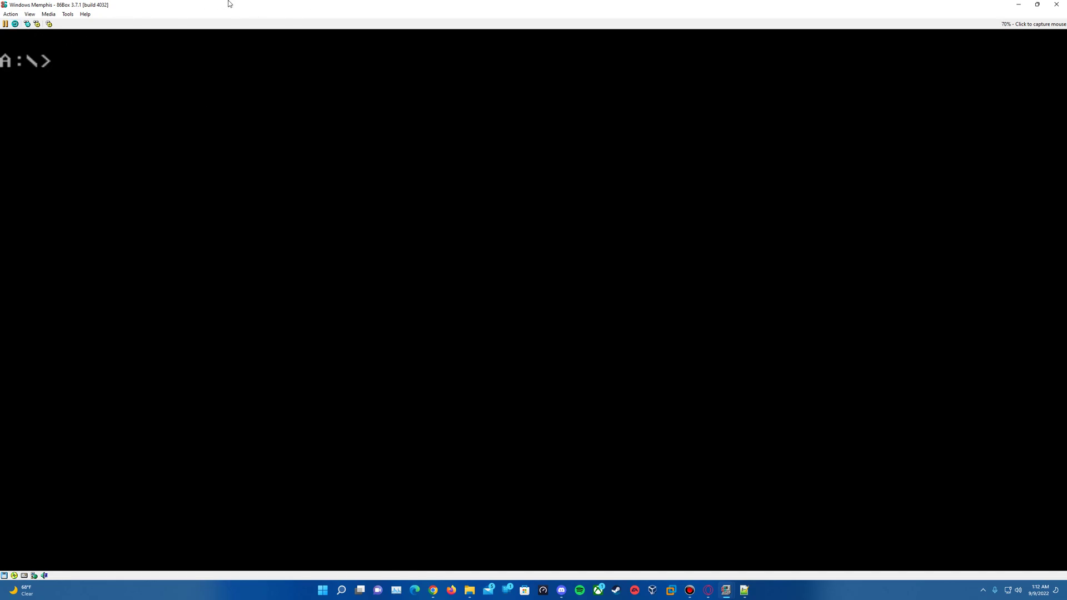
Restart the virtual machine from the floppy and format drive C: with no volume label
key("ctrl+F12")
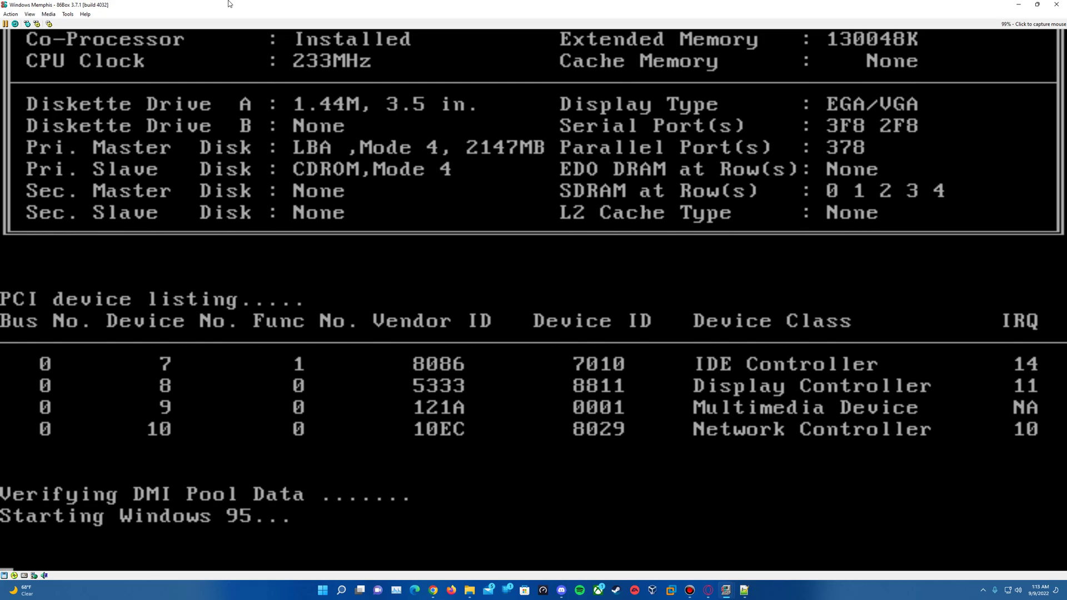
key("Return")
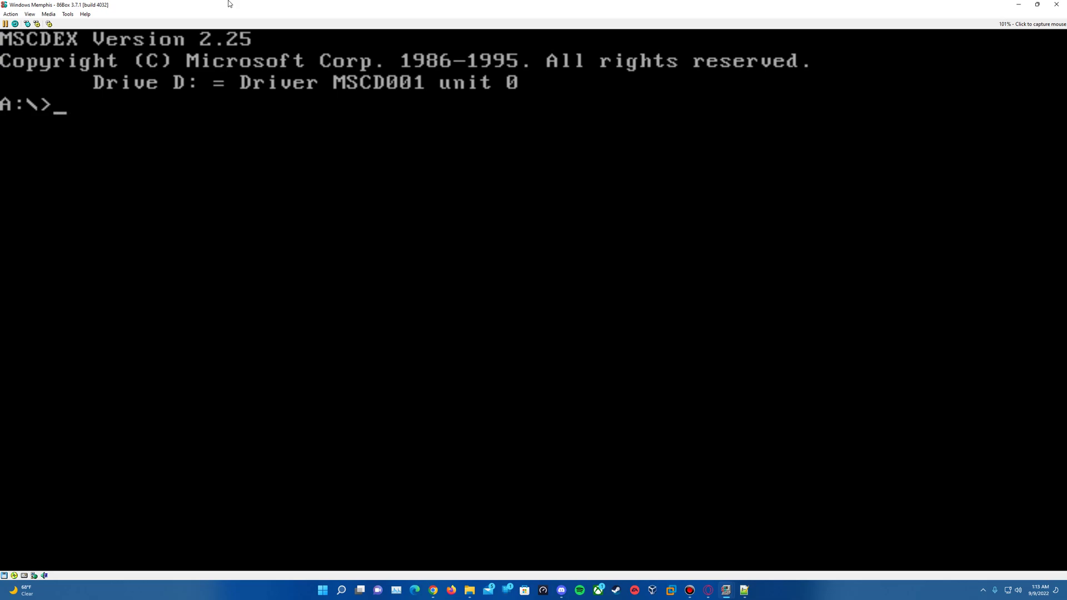
type("format C:")
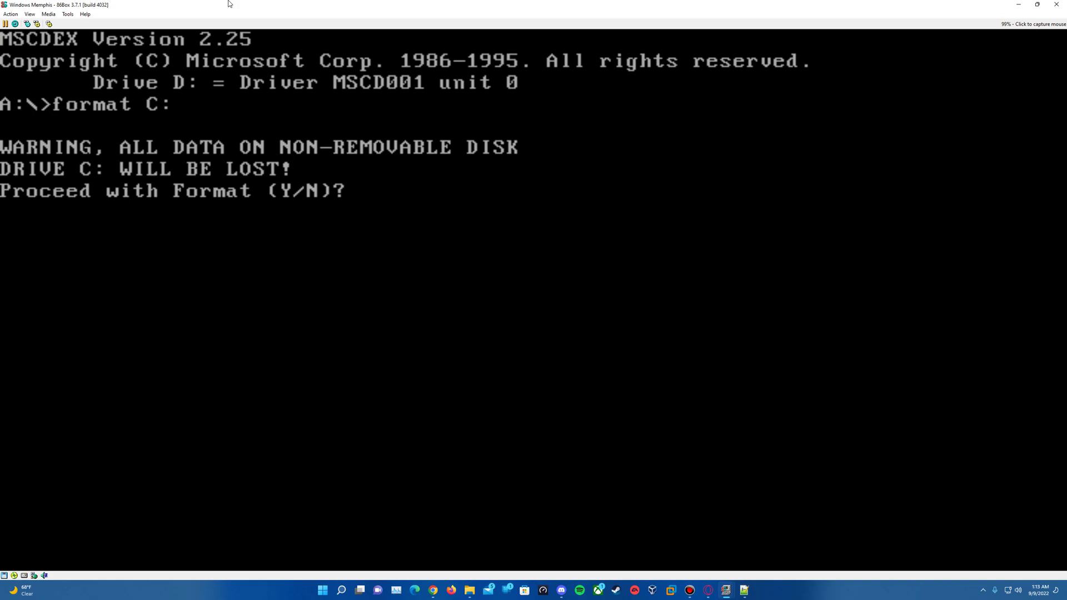
type("y")
key("Return")
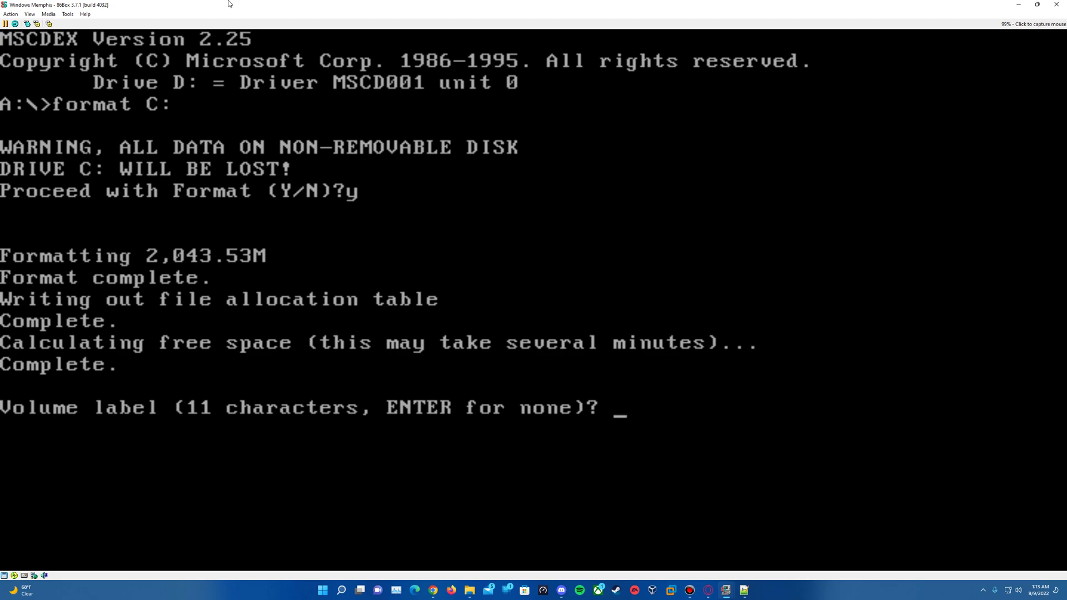
key("Return")
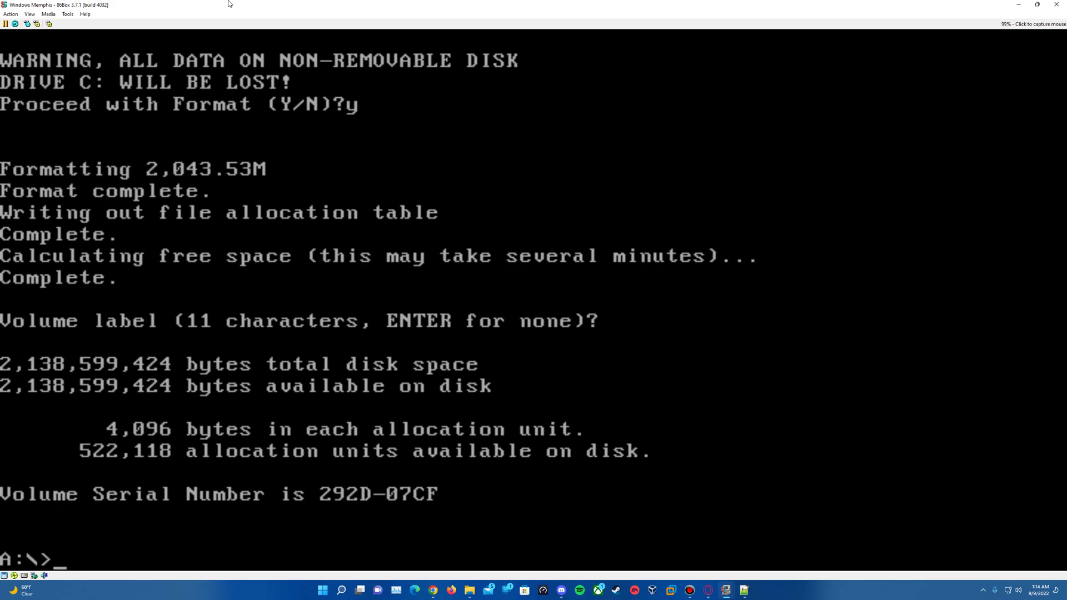
Switch to drive D: and list the contents of the Memphis CD
type("D:")
key("Return")
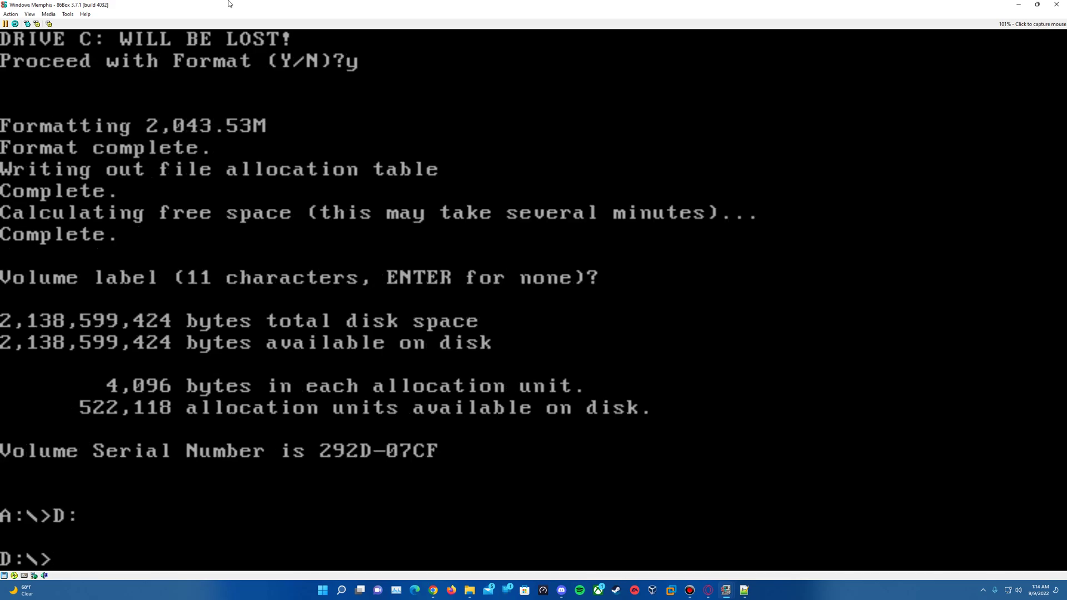
type("dir")
key("Return")
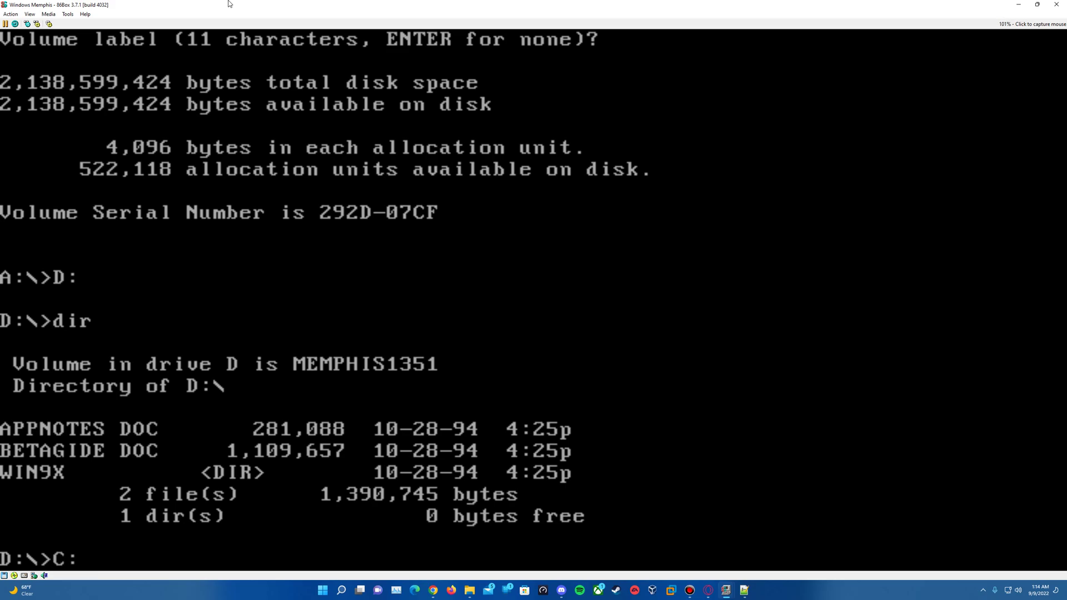
Switch to drive C: and create a directory named WIN9X
key("Return")
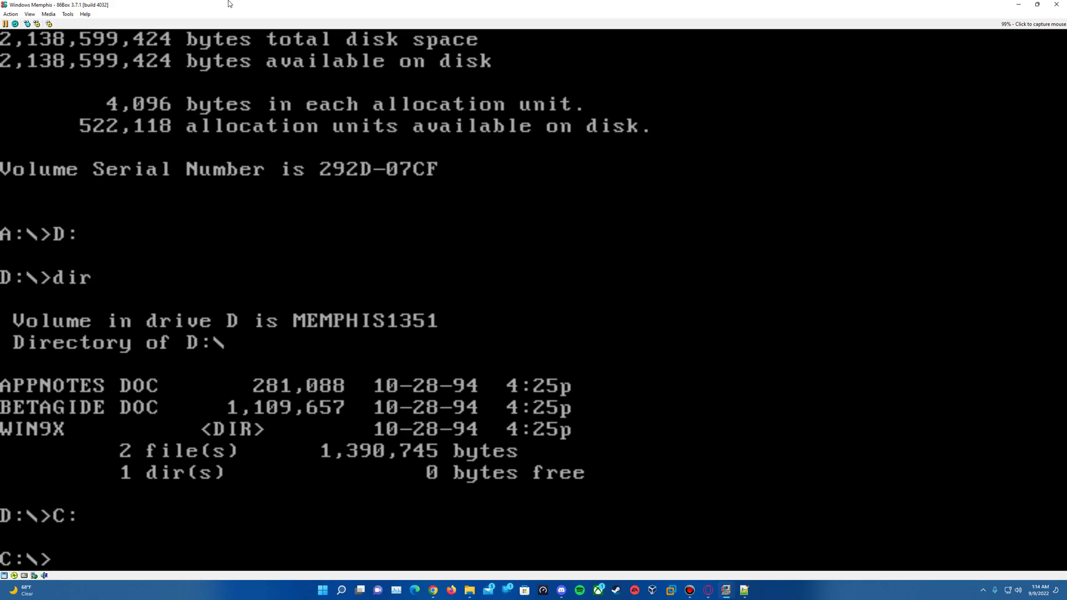
type("mkdir")
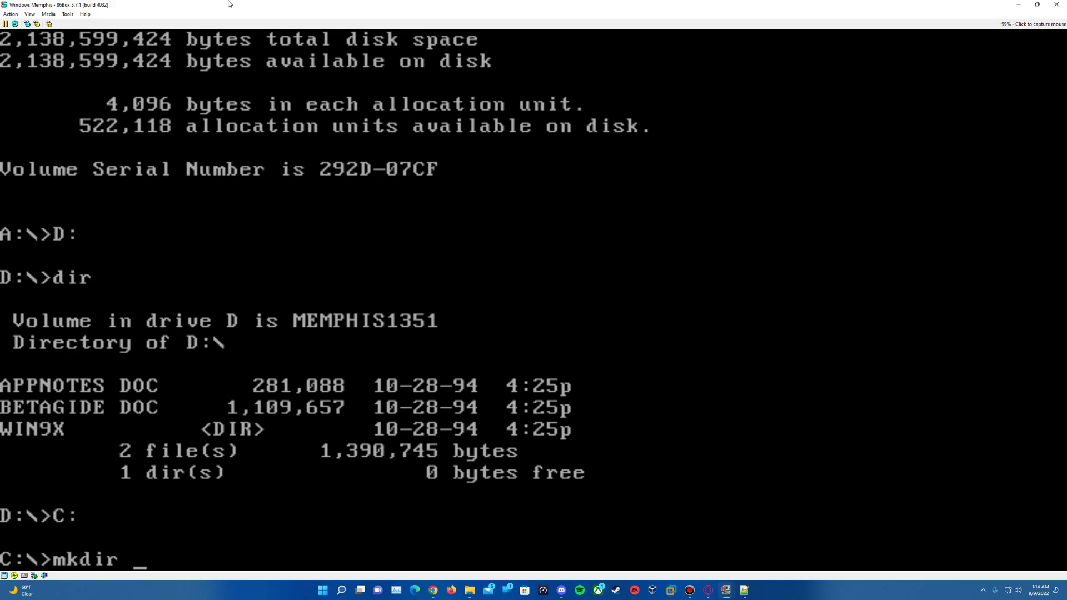
type(" WIN(")
type("9X")
key("Return")
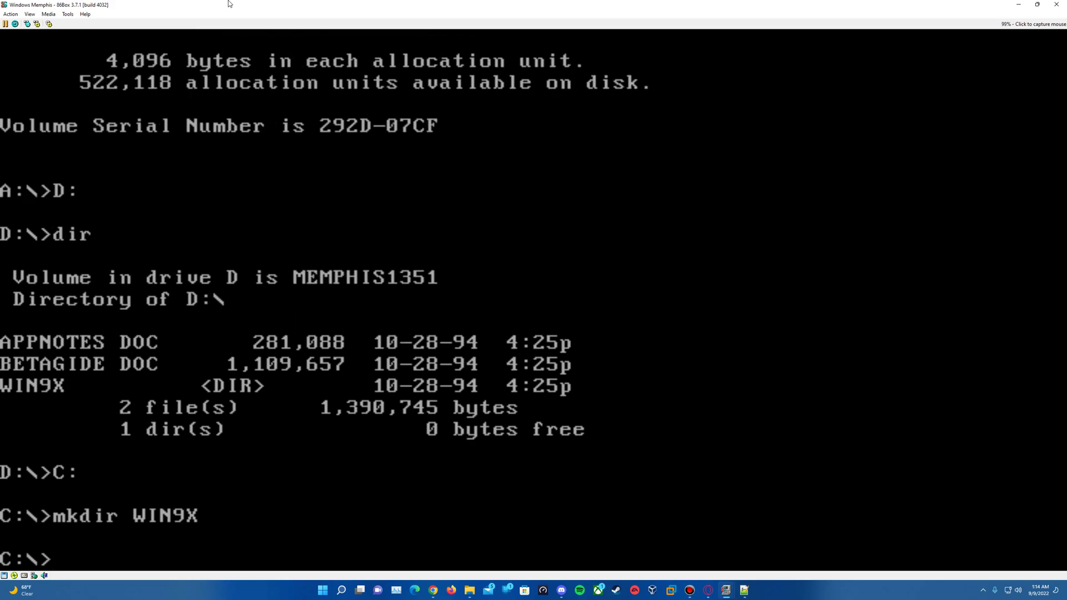
Change to the C:\WIN9X directory and copy all files from D:\WIN9X into it
type("cd win9x")
key("Return")
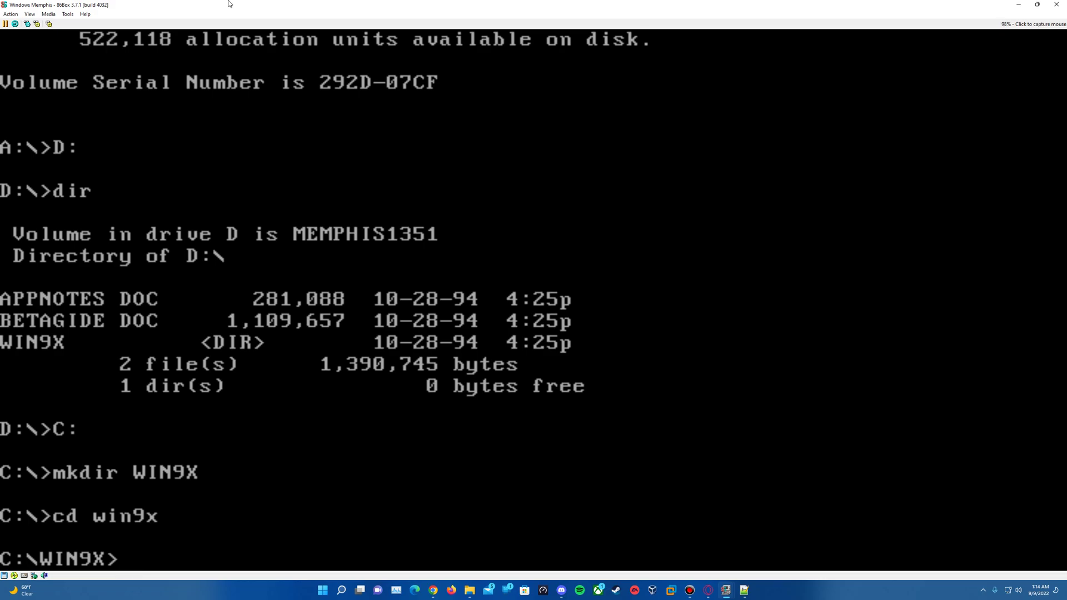
type("copy D:\\")
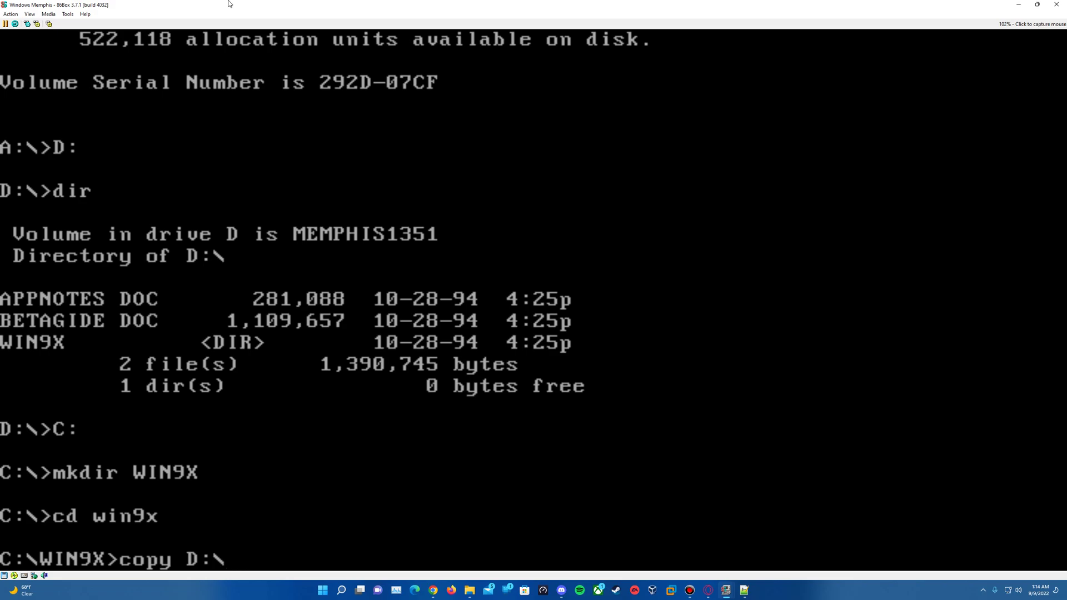
type("WIN9x")
key("Return")
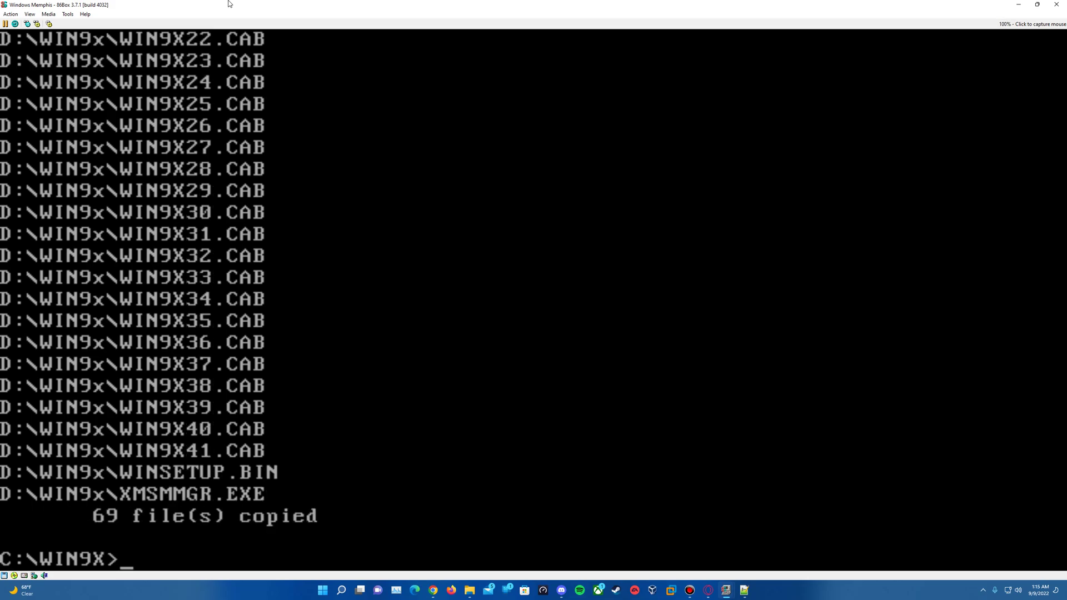
Run setup from C:\WIN9X and start the routine system check
type("setup")
key("Return")
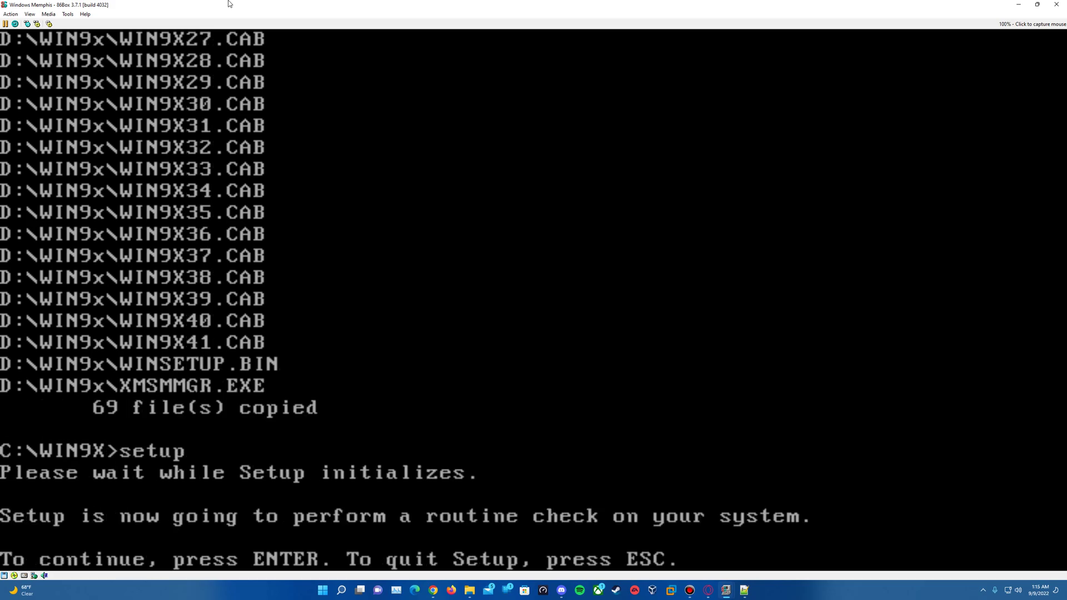
key("Return")
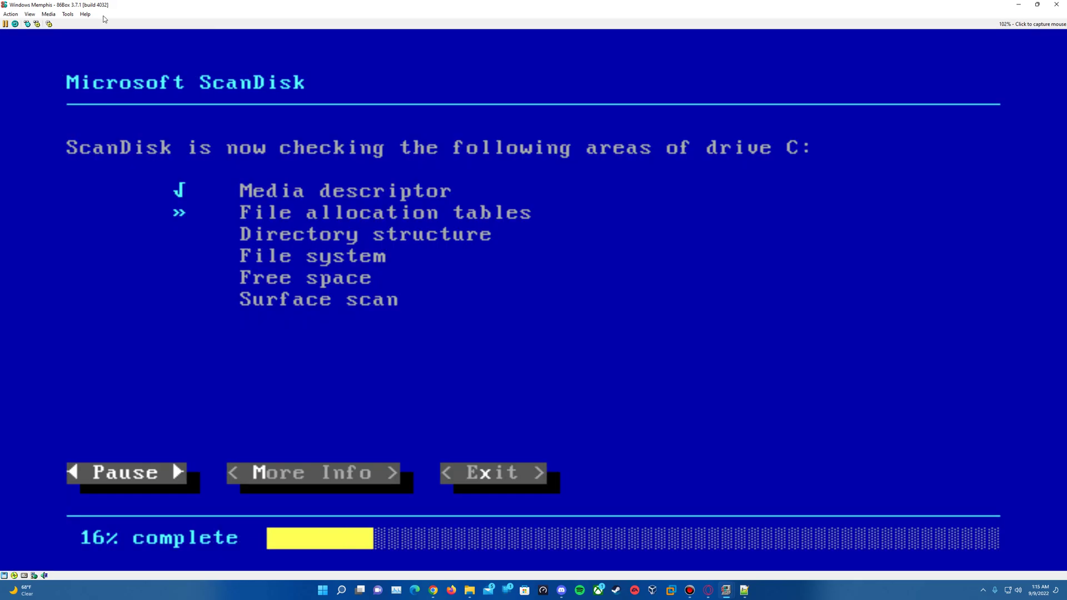
Eject the disk01.img floppy image and the usa_1351_win98.beta_memphis.iso CD image from the virtual machine
left_click(48, 14)
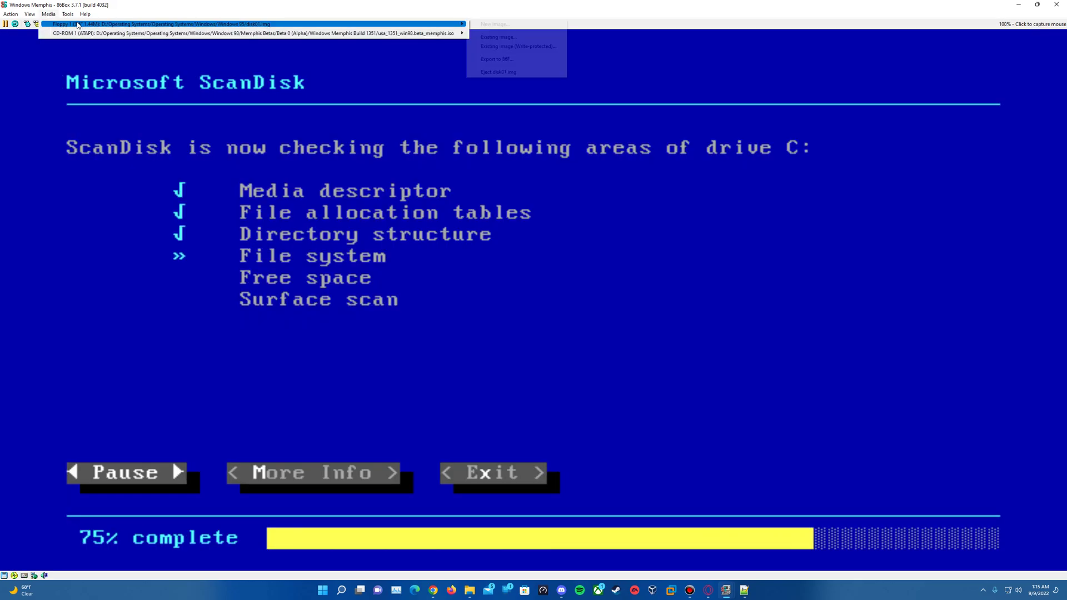
mouse_move(442, 26)
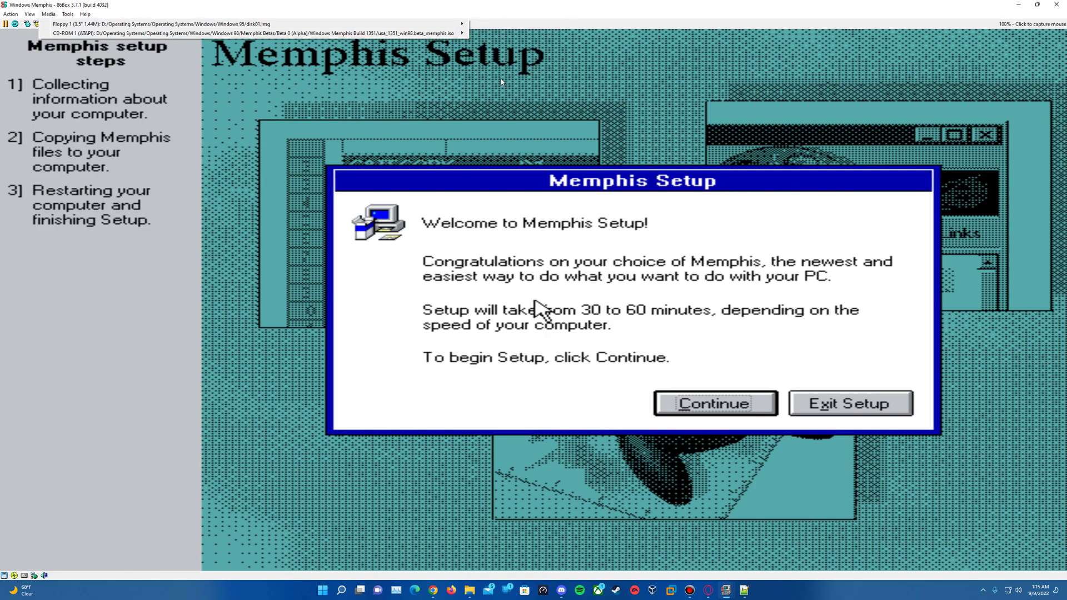
left_click(514, 67)
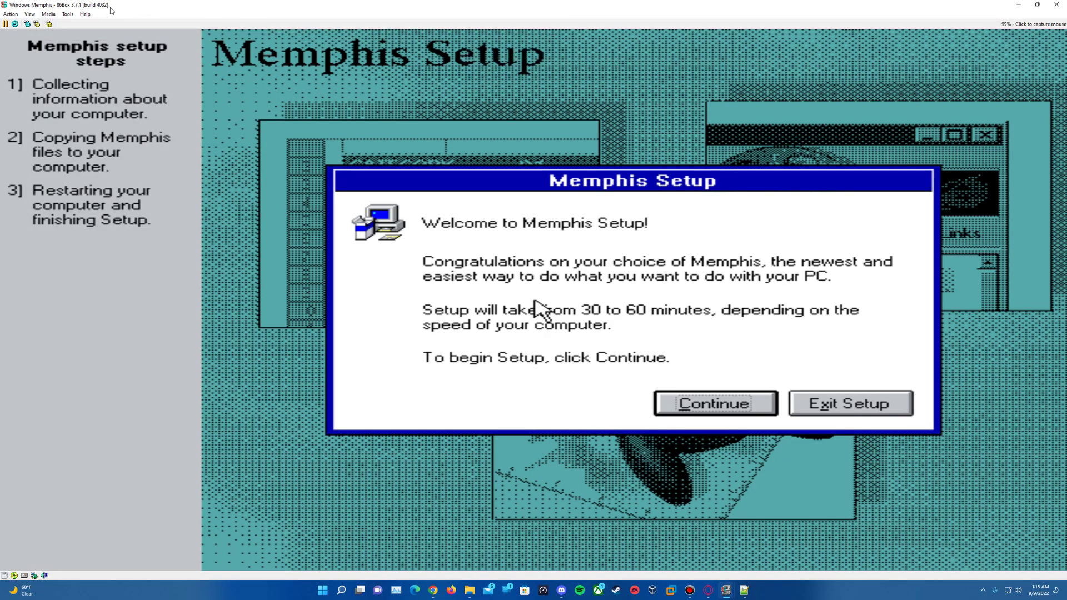
left_click(49, 14)
mouse_move(456, 33)
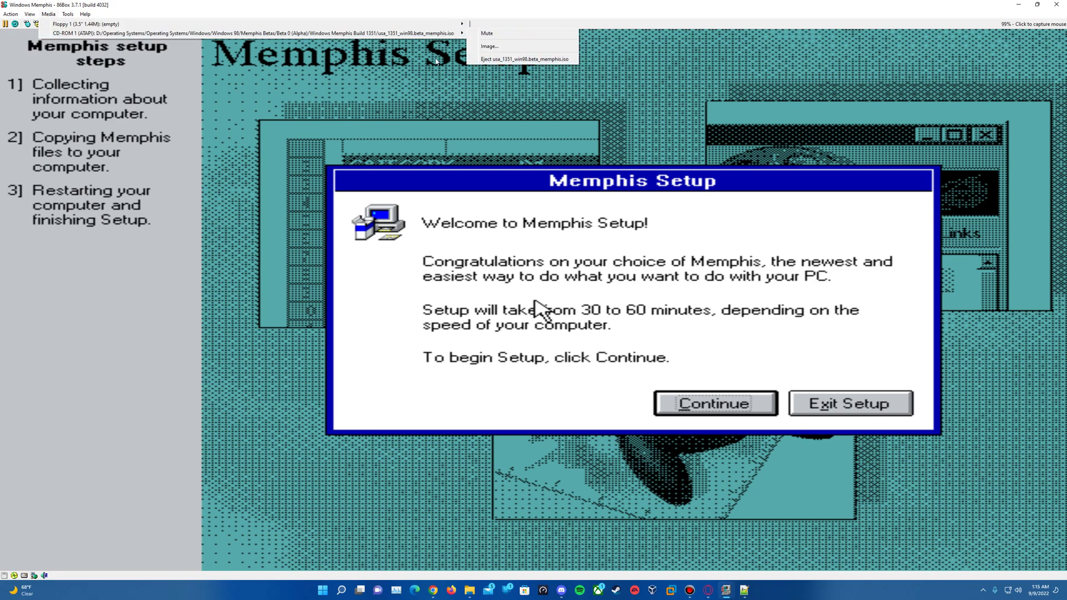
left_click(494, 59)
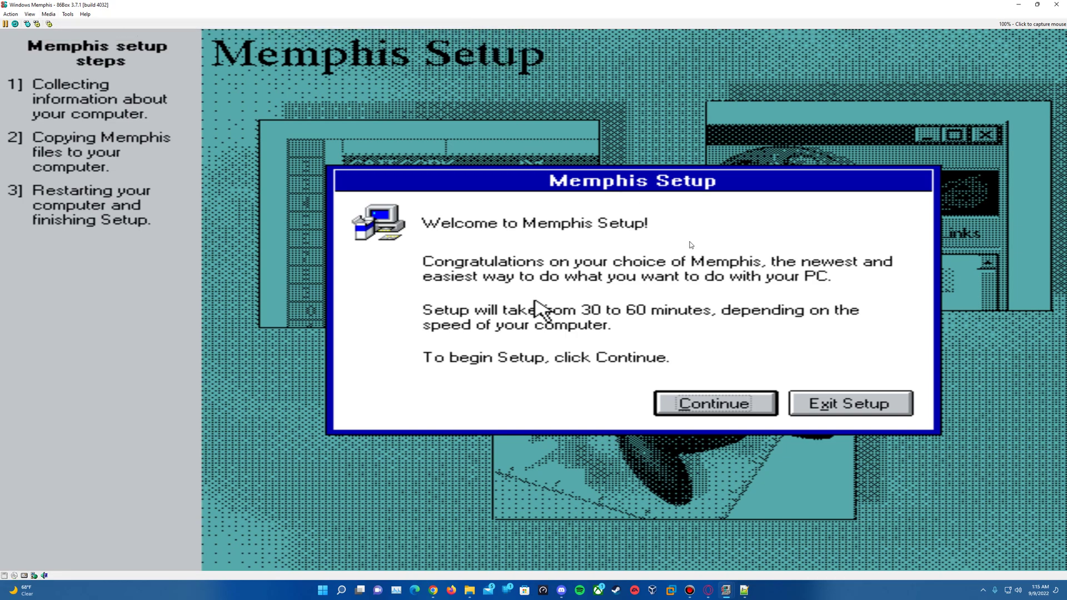
Begin Memphis Setup, accept the license agreement and keep C:\WINDOWS as the installation directory
left_click(536, 307)
left_click(717, 403)
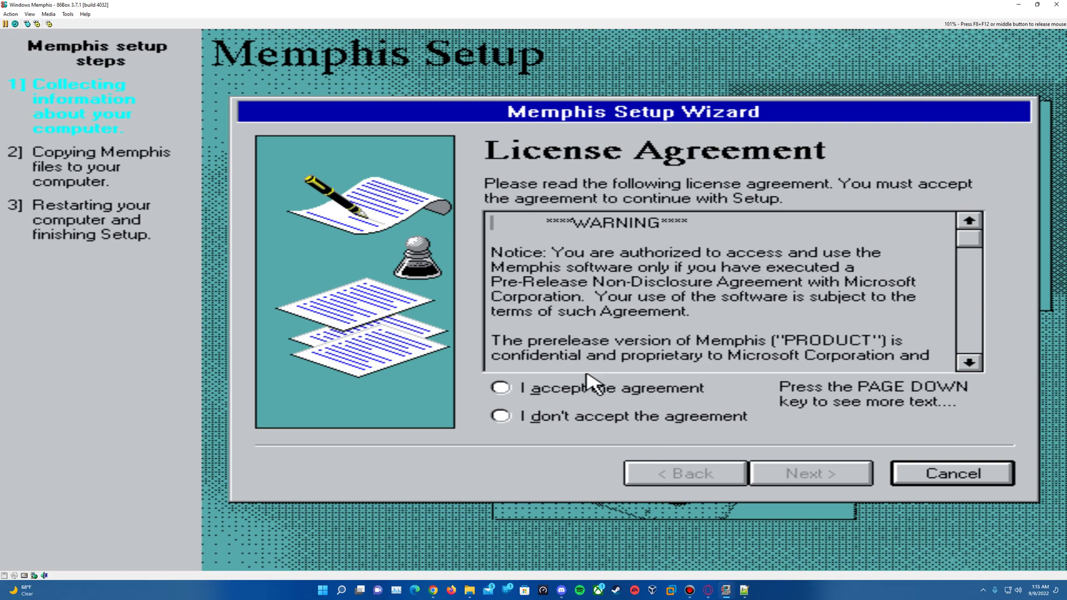
left_click(621, 392)
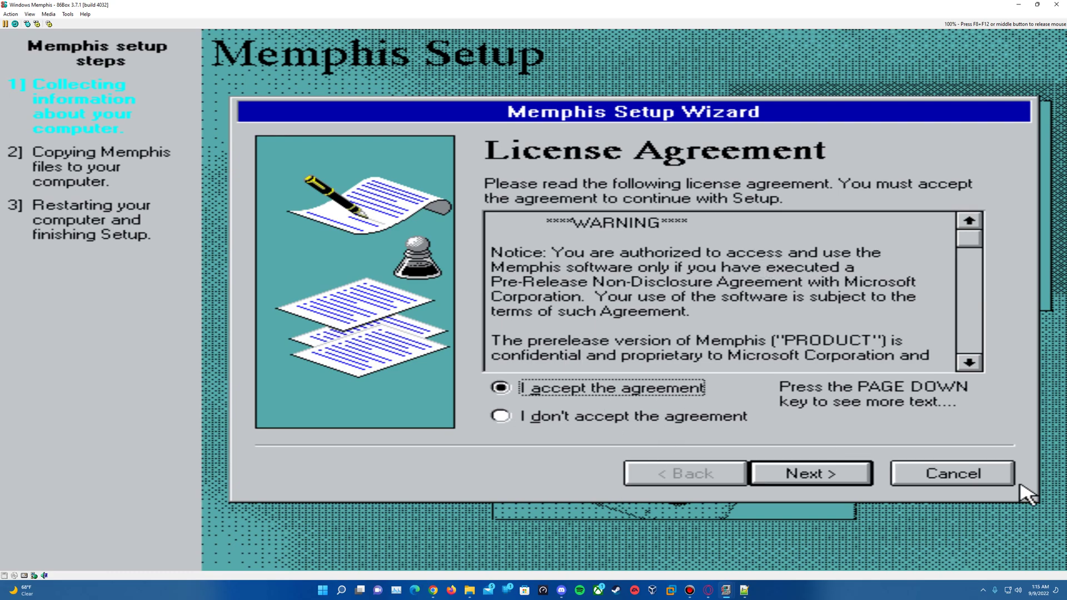
left_click(828, 489)
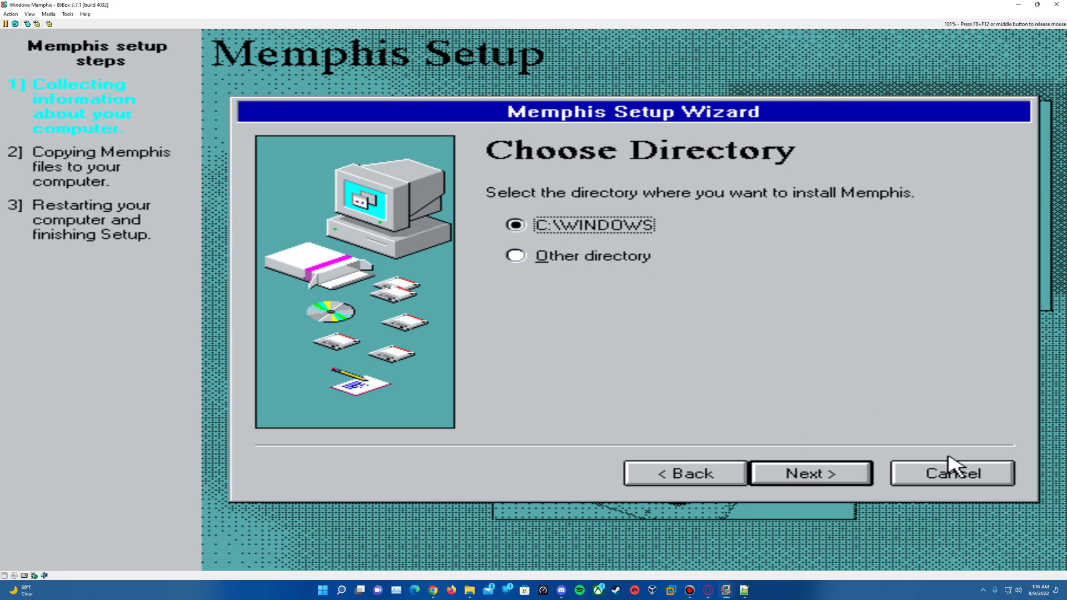
left_click(789, 471)
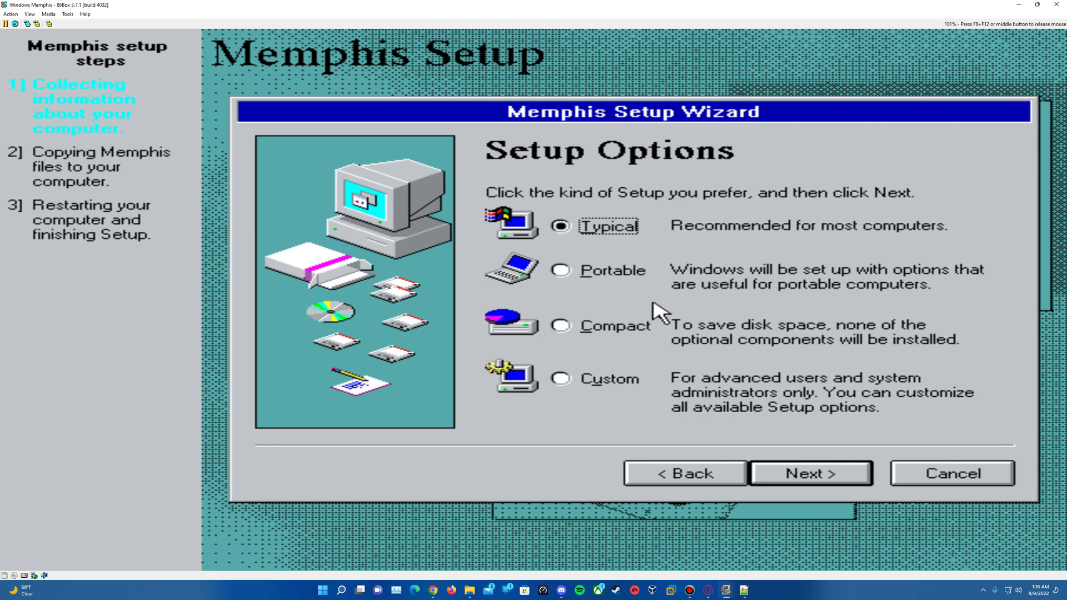
Choose the Custom setup type and enter the user's name, leaving the company blank
left_click(613, 378)
left_click(814, 476)
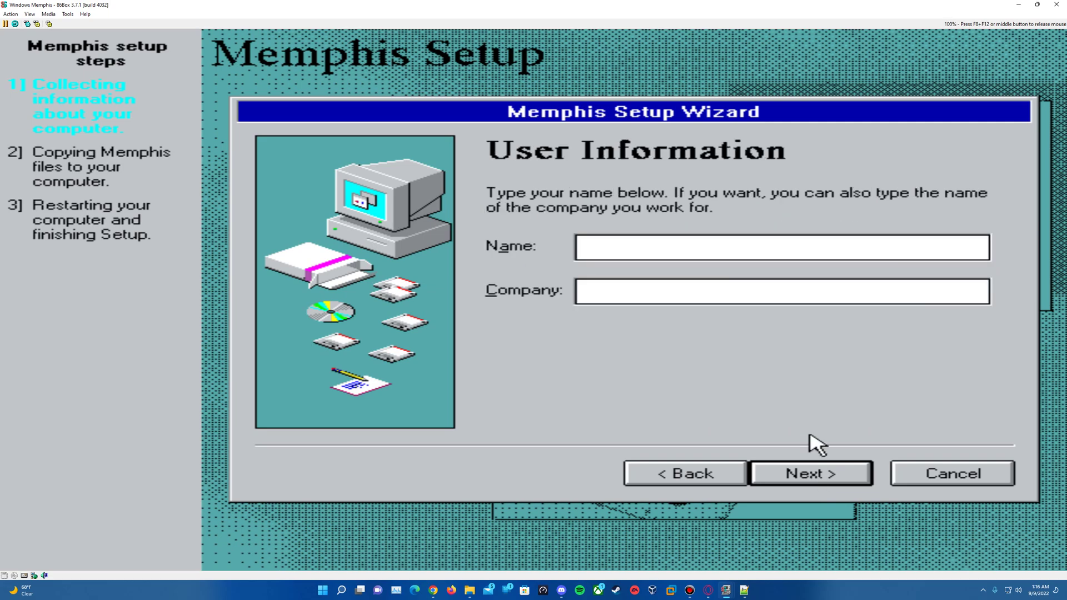
type("Epan")
left_click(823, 480)
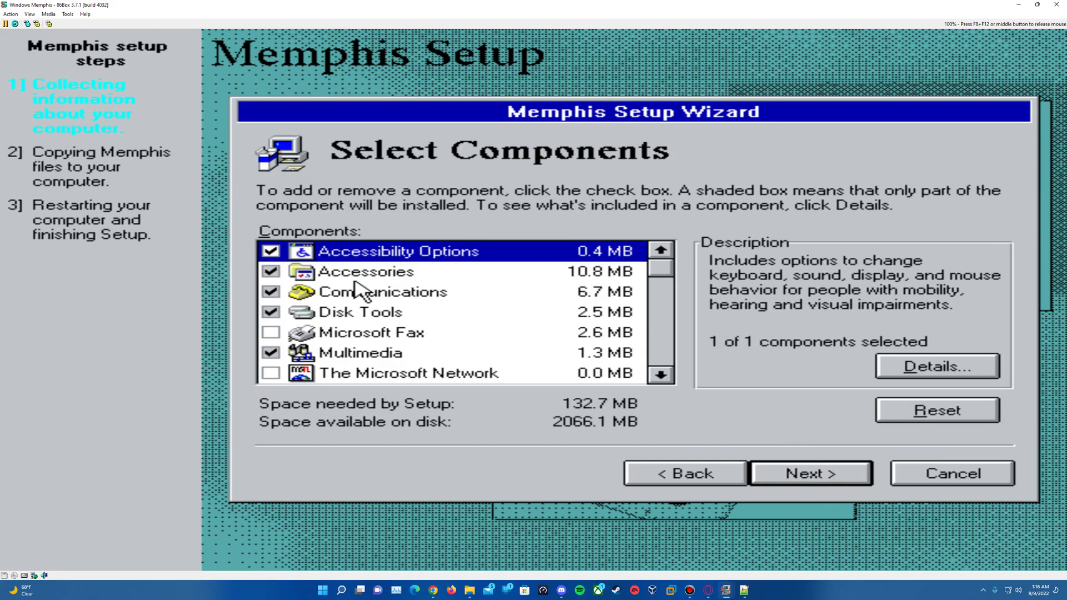
Include all Multimedia components in the installation and proceed to the computer settings
left_click(270, 353)
left_click(287, 354)
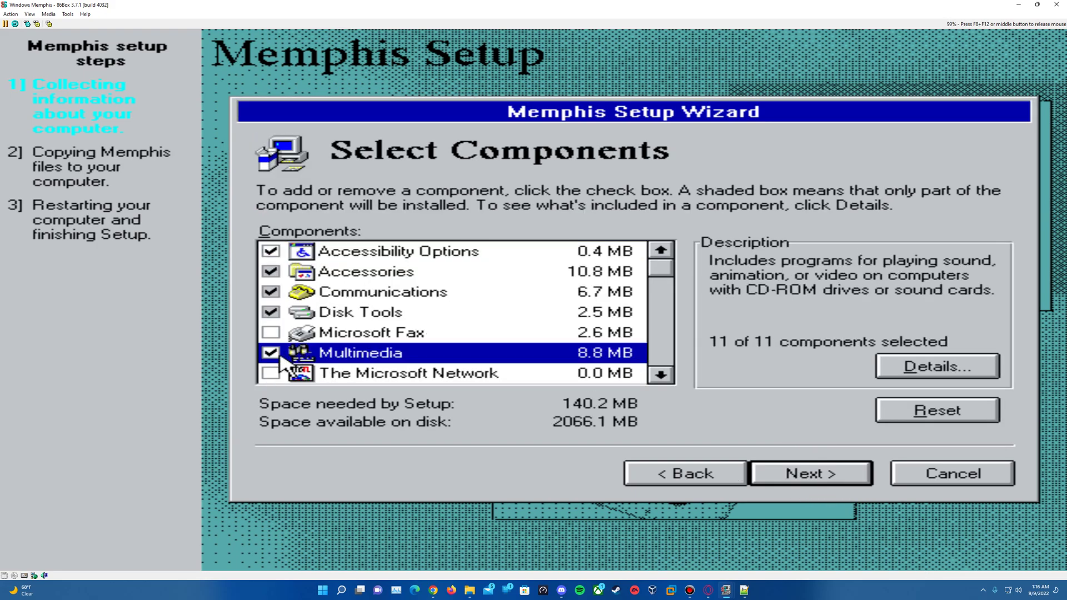
double_click(592, 362)
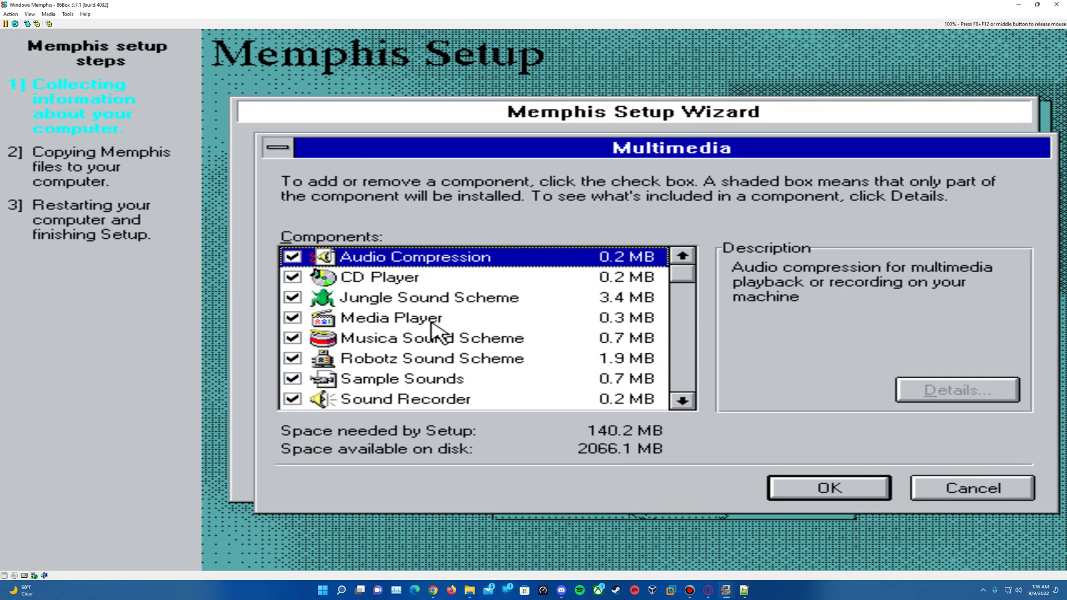
left_click_drag(695, 276, 658, 166)
left_click(1019, 492)
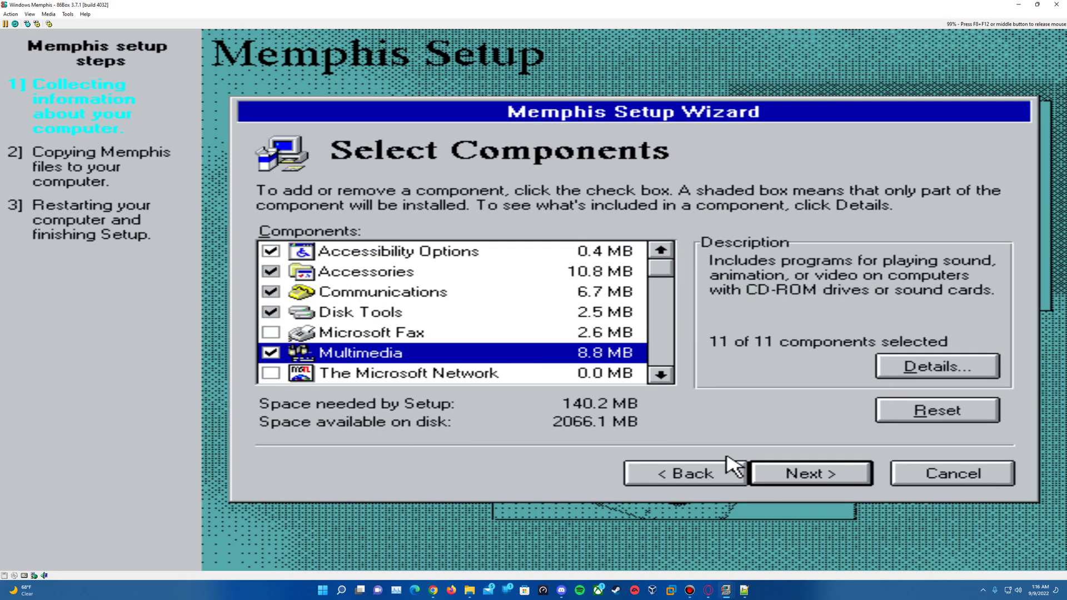
left_click(827, 472)
left_click(807, 473)
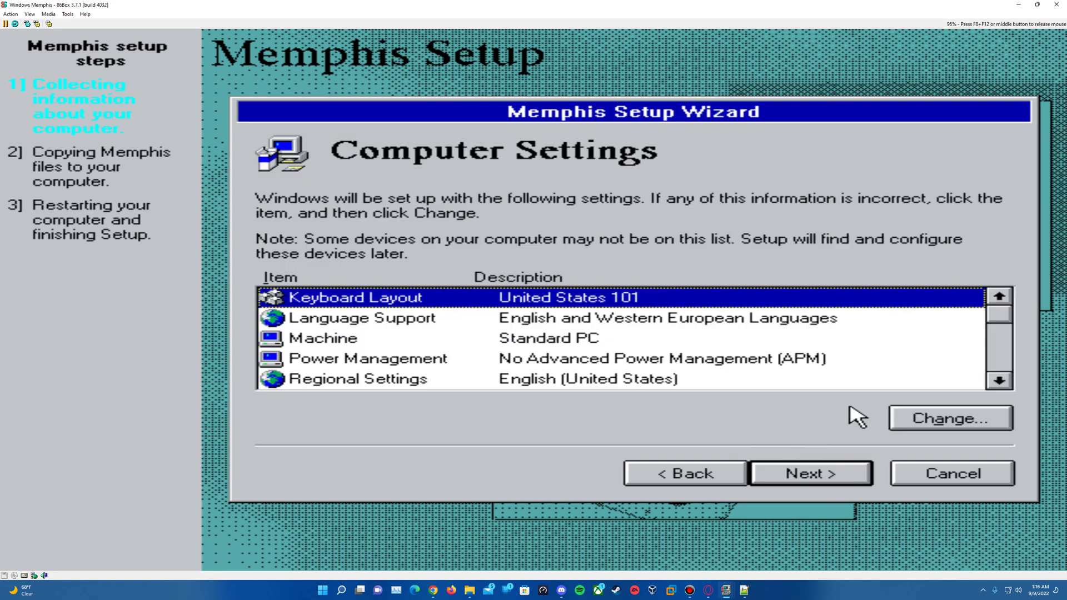
Accept the default computer settings and start copying files without creating a startup disk
left_click(816, 472)
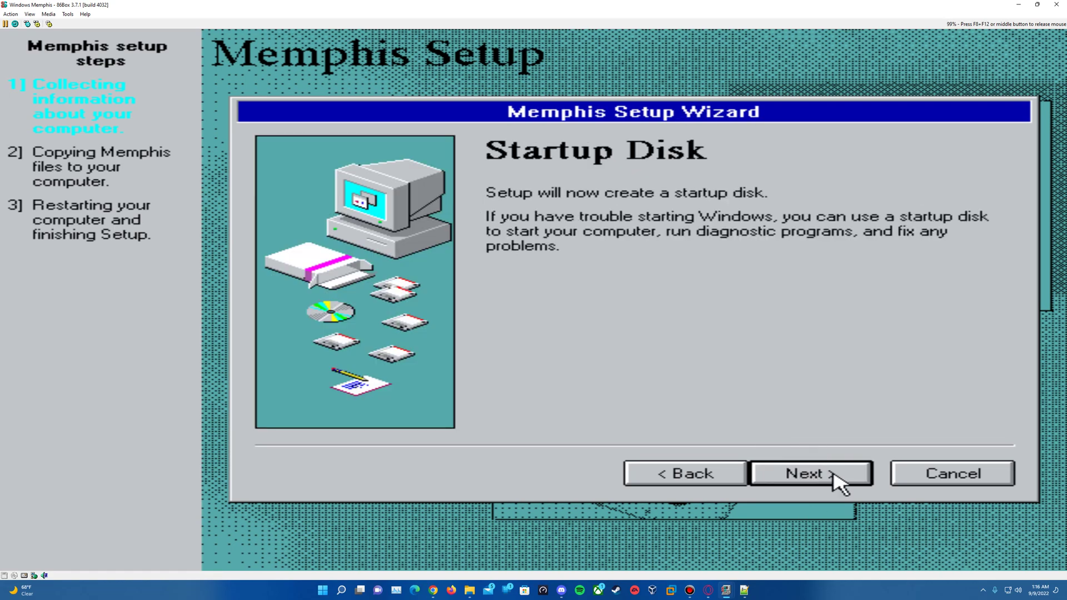
left_click(832, 475)
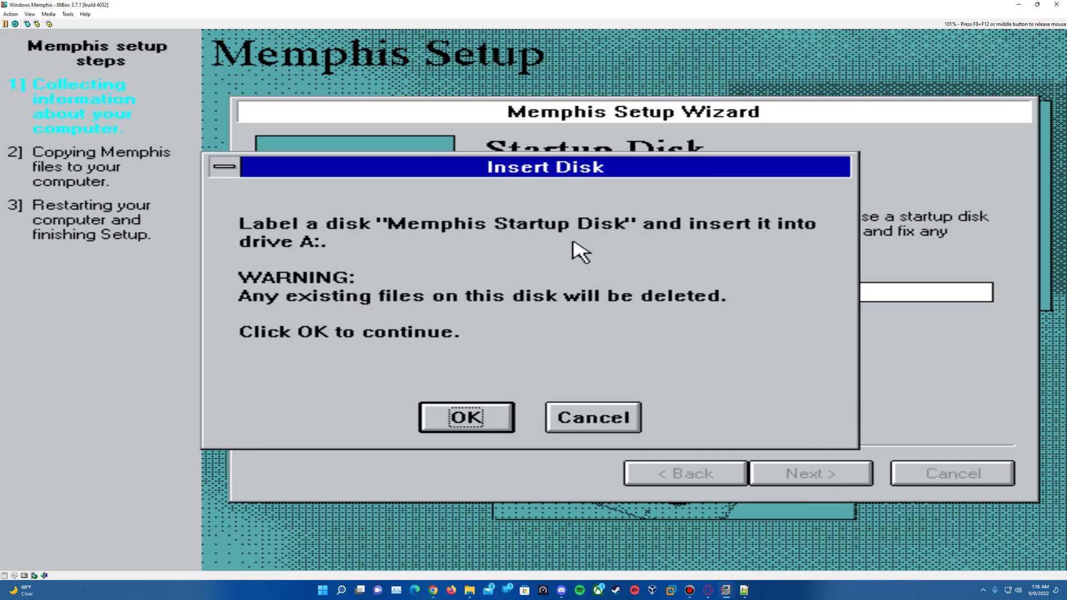
left_click(599, 427)
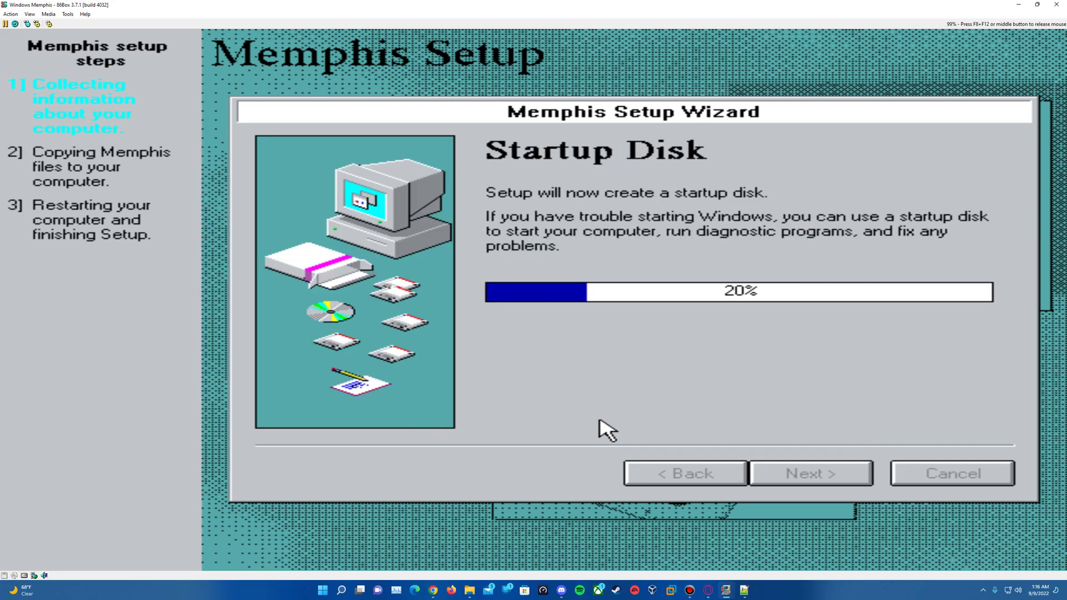
left_click(830, 473)
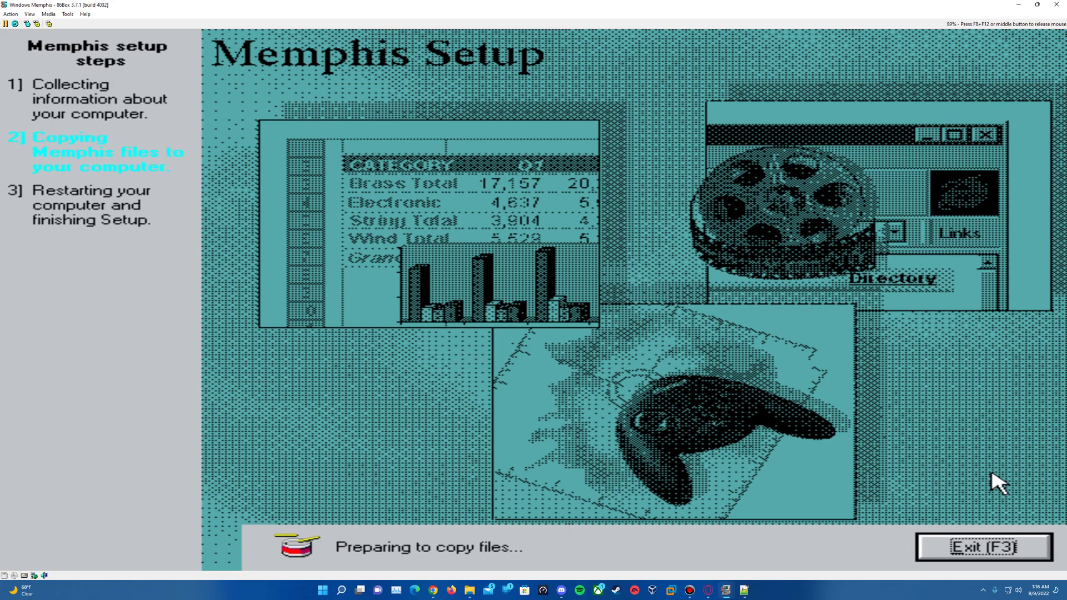
middle_click(991, 478)
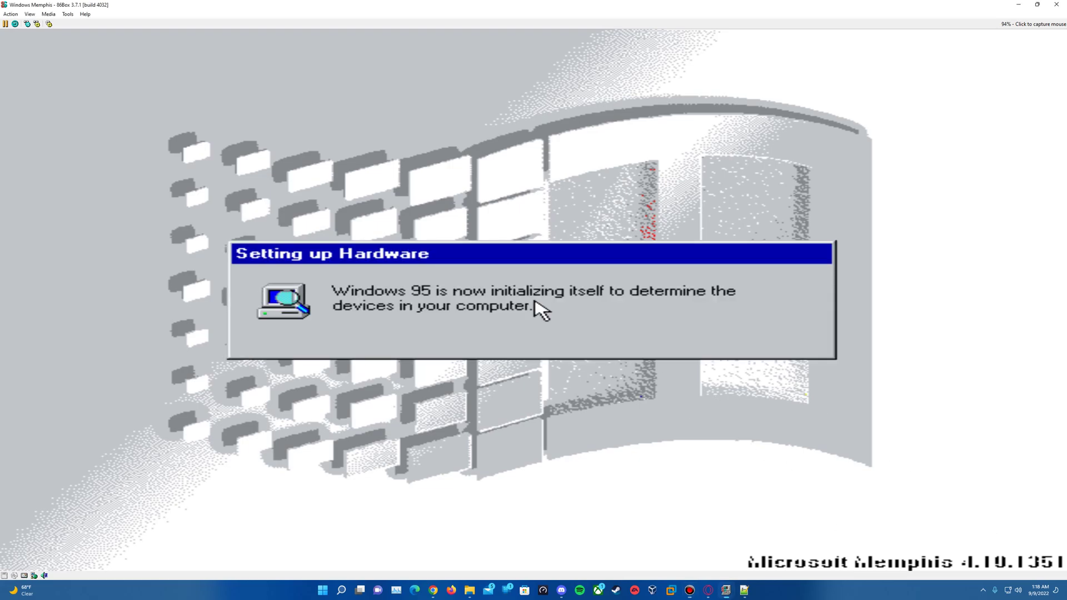
Set the time zone to (GMT-06:00) Central Time (US & Canada) and apply the date and time settings
left_click(541, 312)
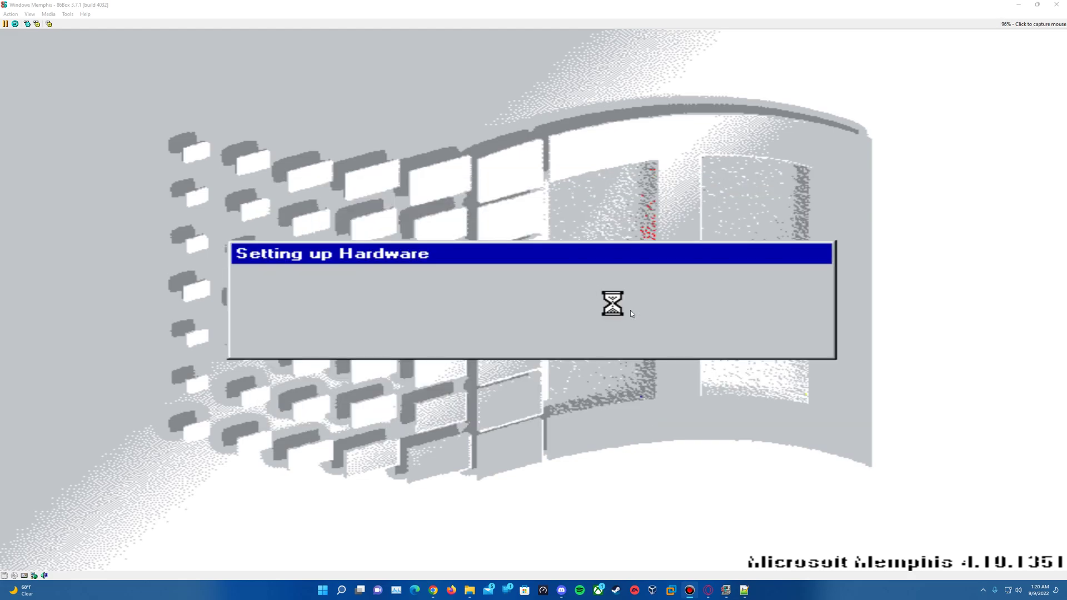
left_click(630, 310)
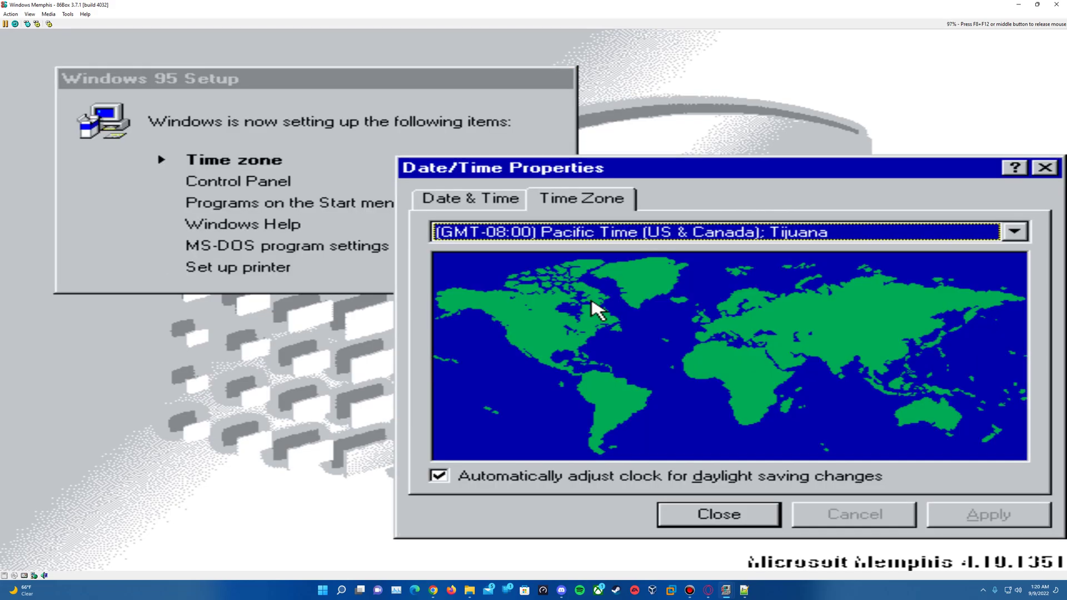
left_click(617, 233)
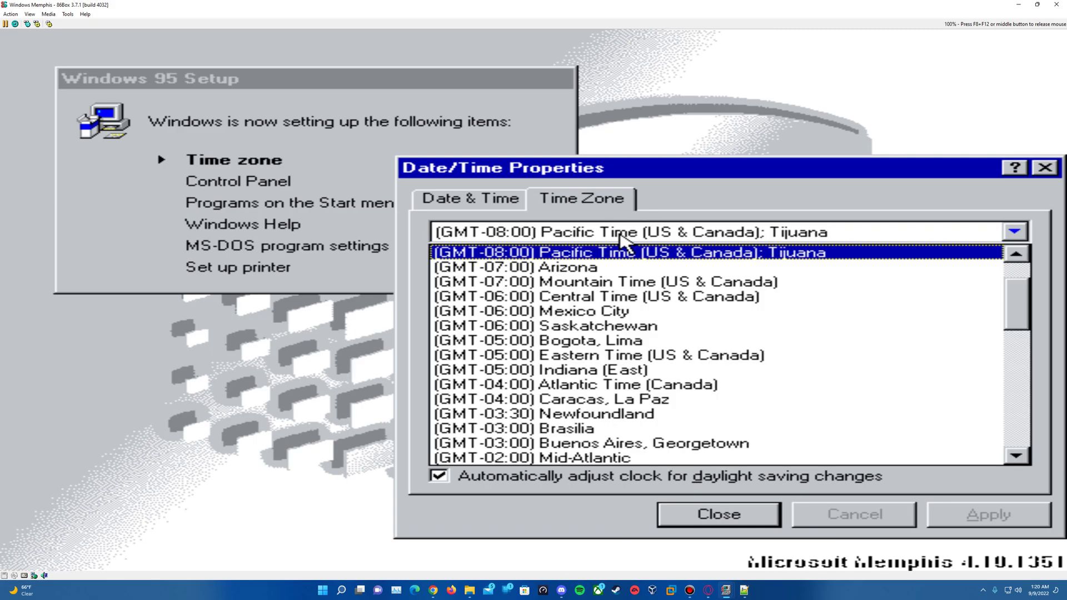
left_click(644, 294)
left_click(424, 198)
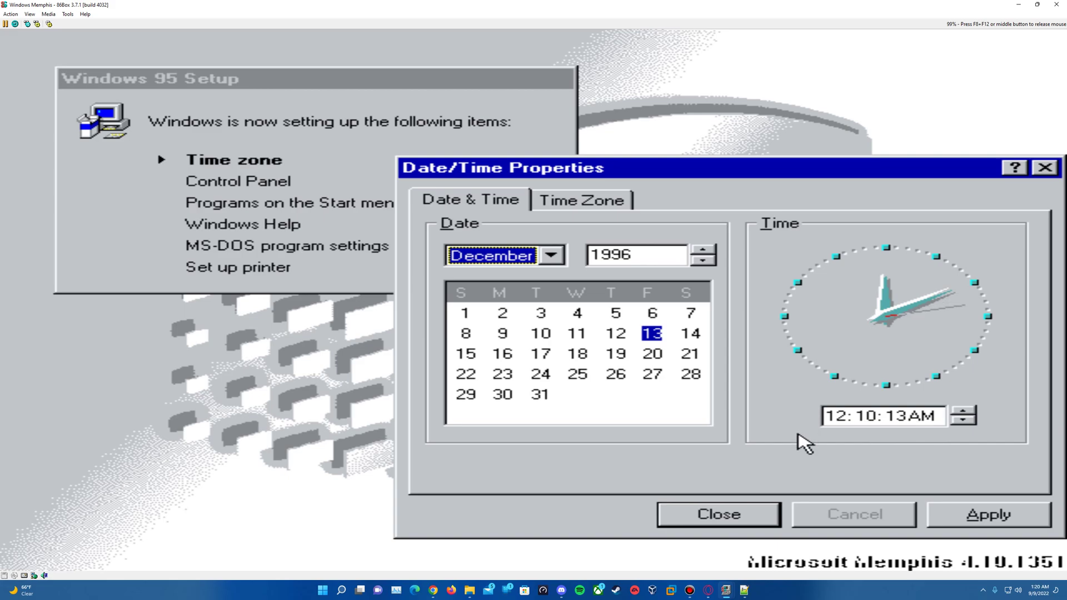
left_click(984, 516)
left_click(775, 514)
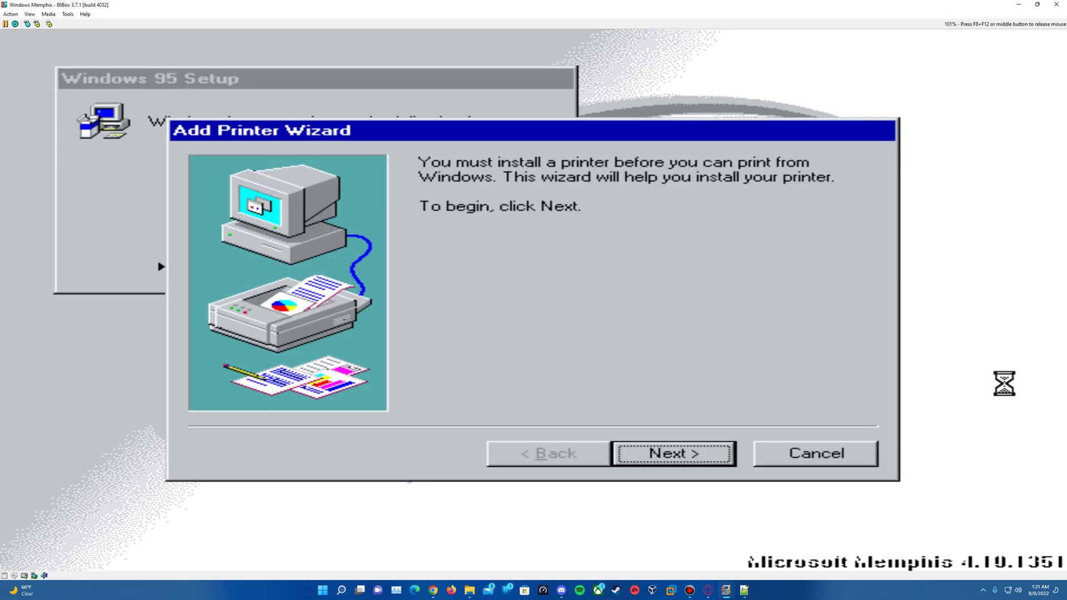
Skip the printer installation and restart the computer to finish Setup
left_click(821, 464)
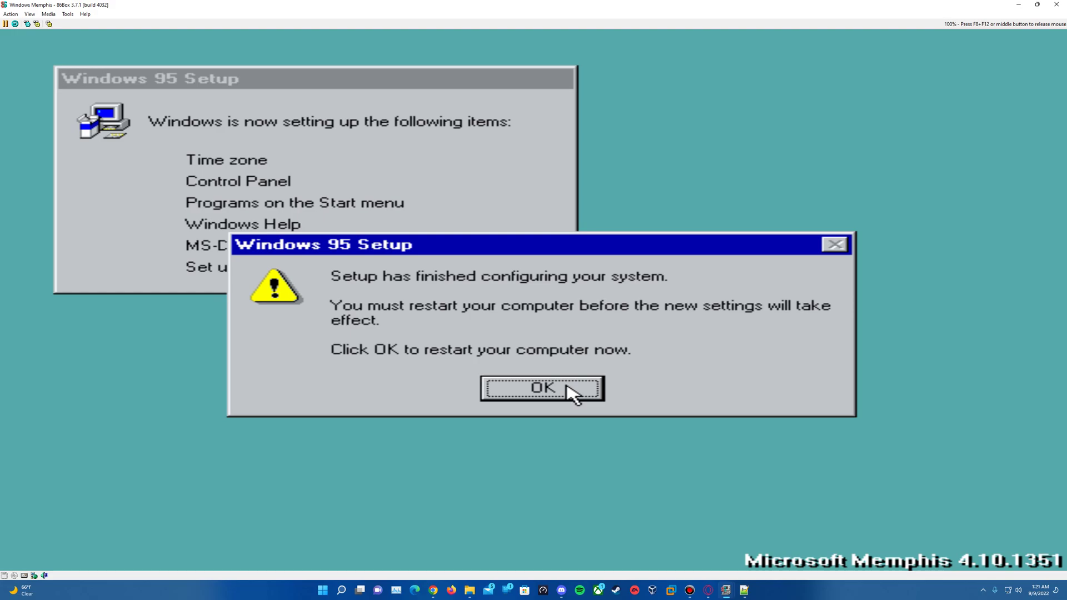
left_click(572, 395)
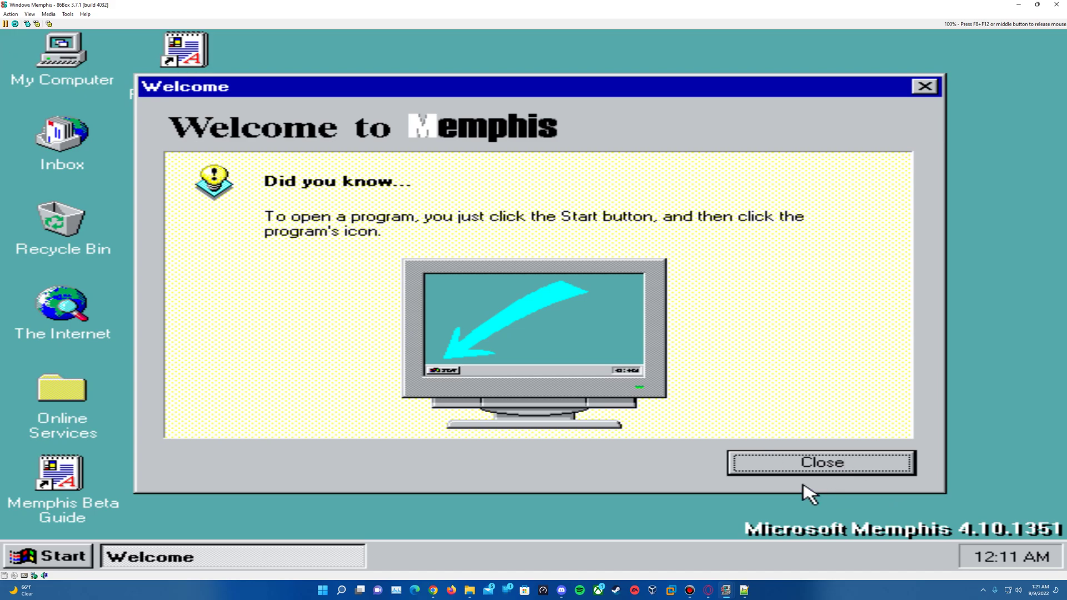
Dismiss the Welcome screen and raise the system volume to maximum
left_click(816, 464)
key("ctrl+Escape")
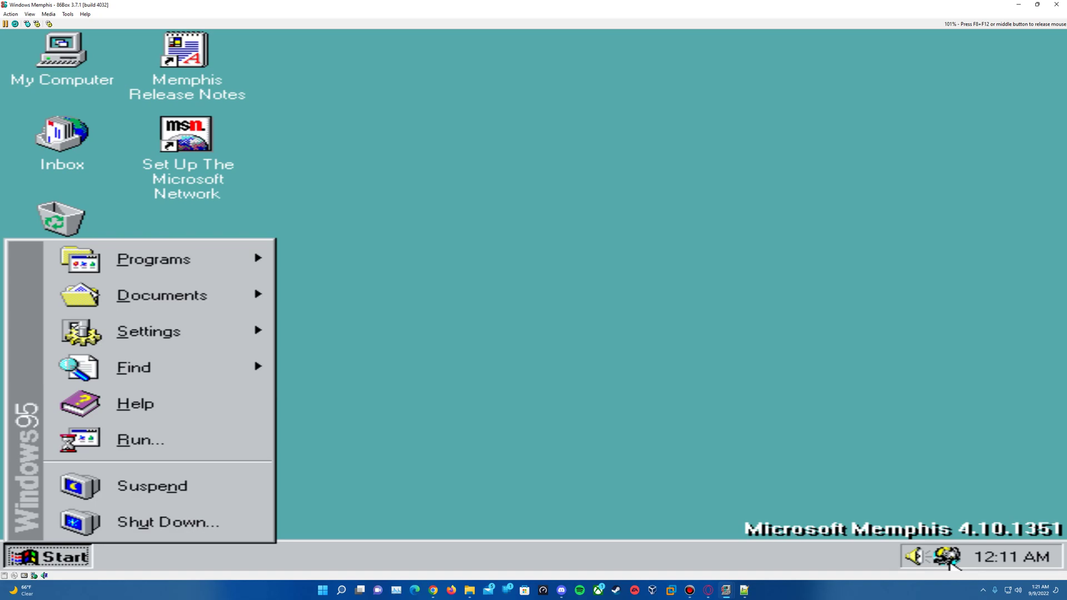
left_click(913, 556)
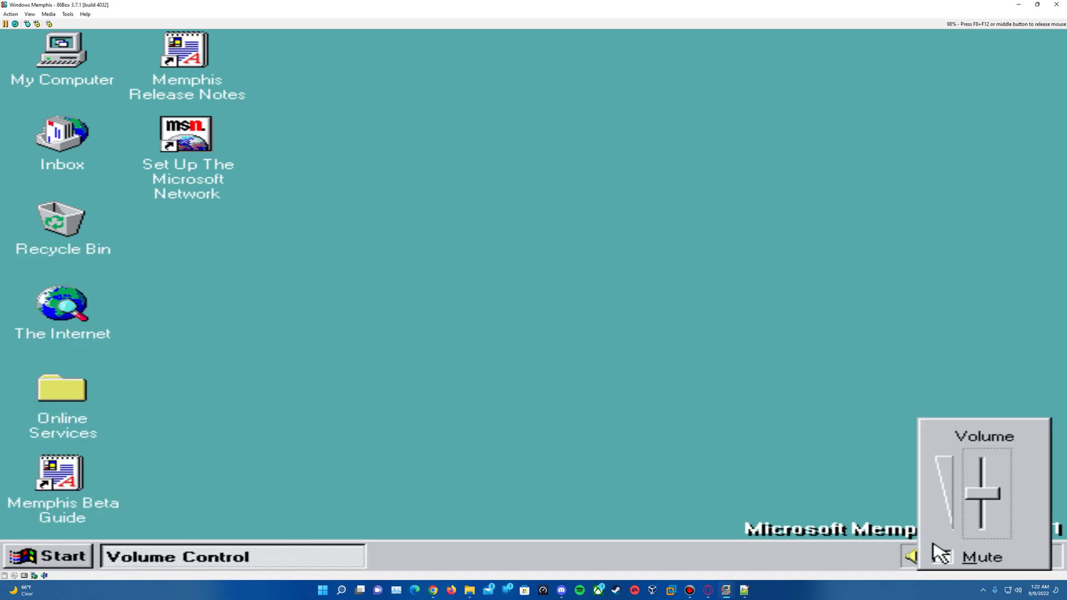
left_click_drag(999, 502, 965, 380)
left_click(265, 320)
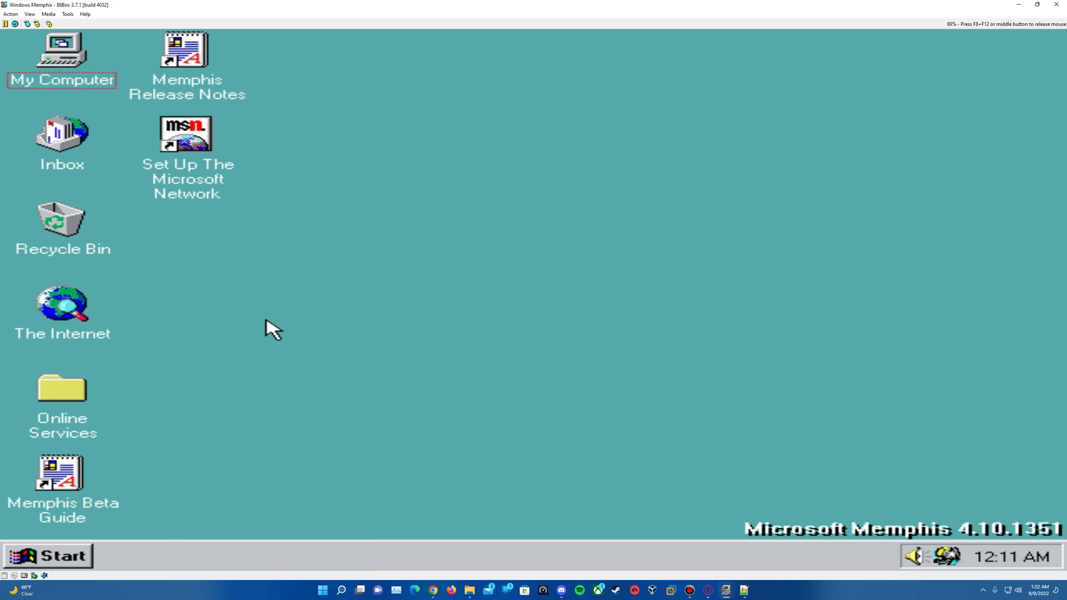
Set the display's color palette to 256 Color at 640 by 480 pixels, restarting to apply it and dismissing the Welcome screen
right_click(601, 350)
left_click(680, 488)
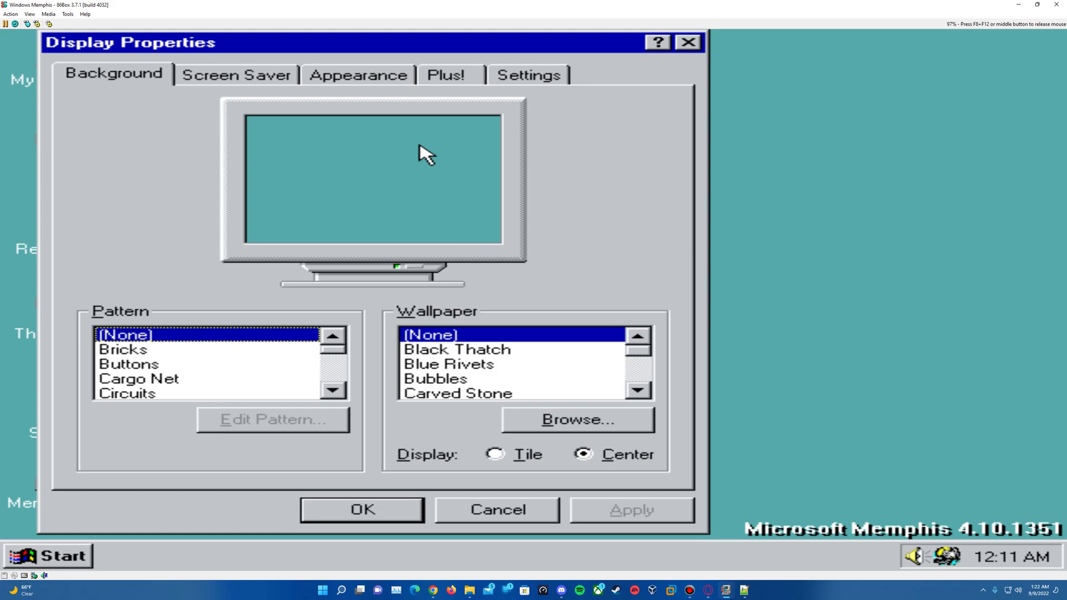
left_click(564, 77)
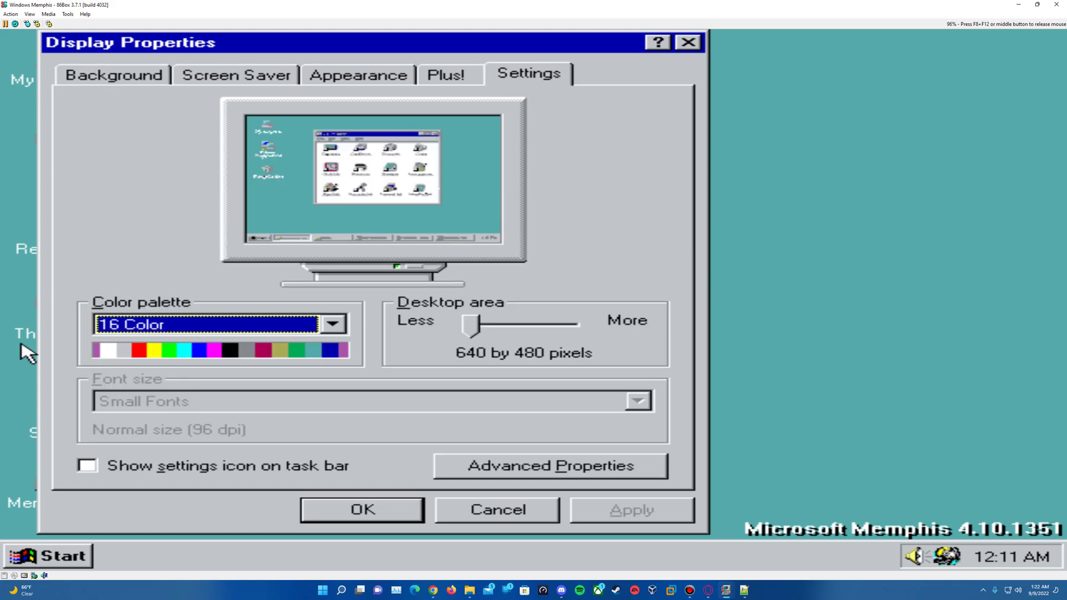
left_click(249, 327)
left_click(250, 361)
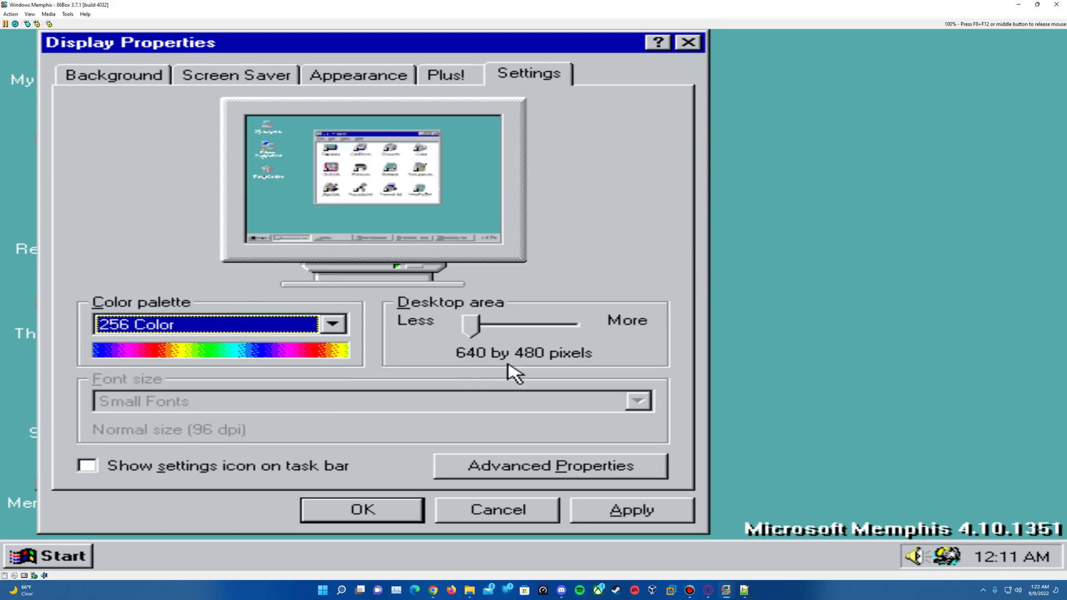
mouse_move(475, 328)
left_mouse_down()
mouse_move(492, 327)
mouse_move(479, 328)
left_mouse_up()
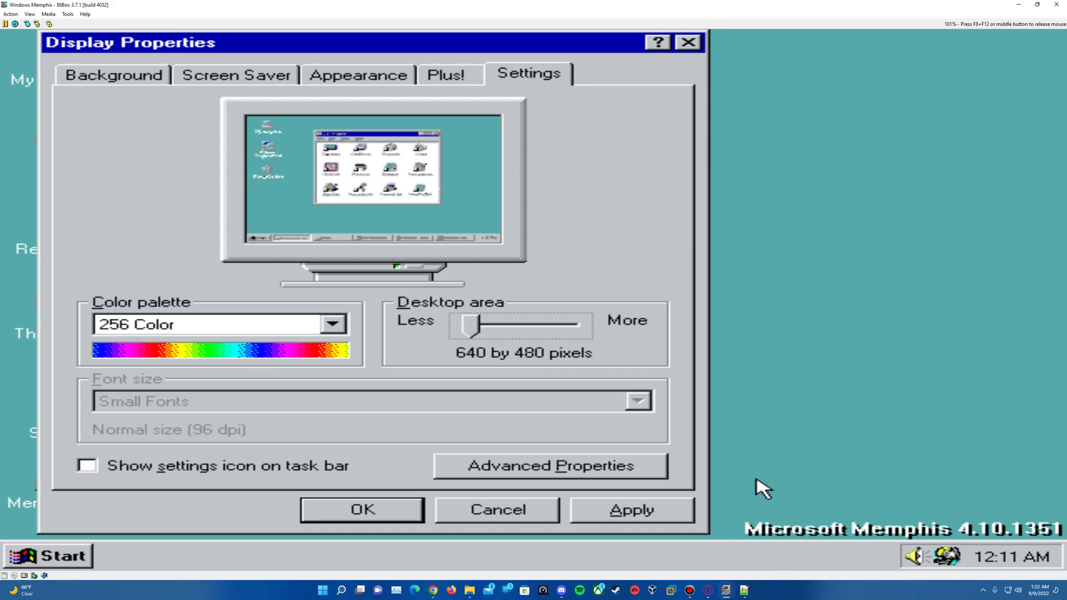
left_click(631, 509)
left_click(447, 367)
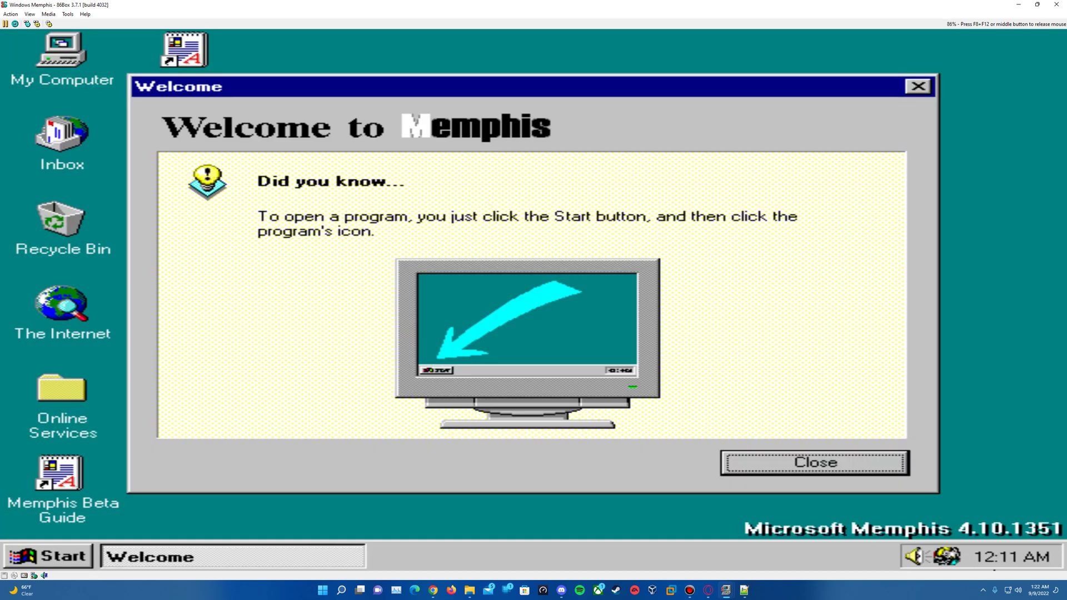
left_click(782, 461)
right_click(364, 331)
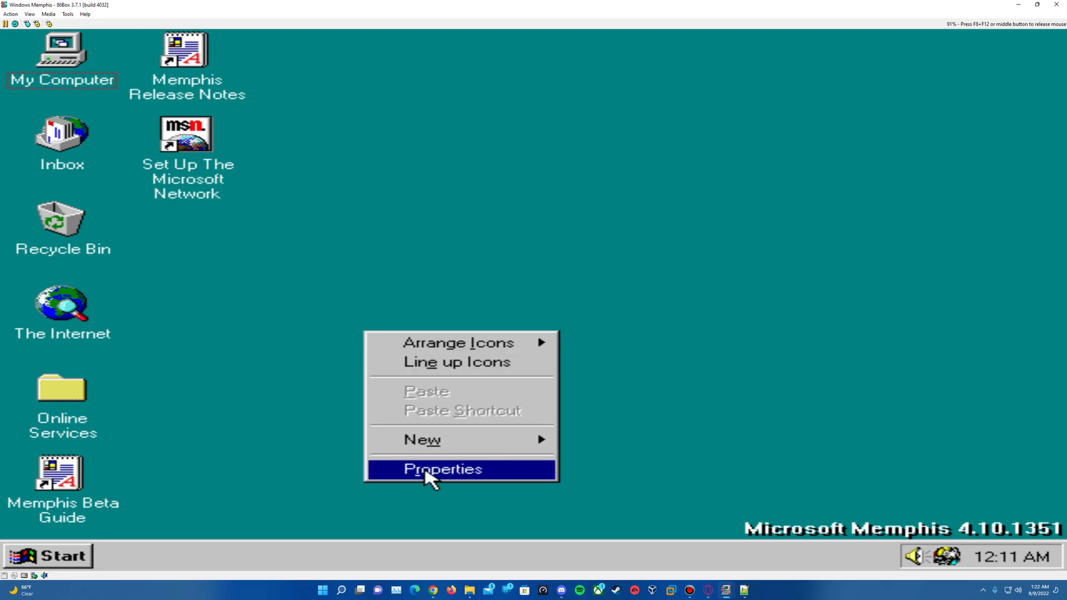
left_click(111, 486)
left_click(34, 567)
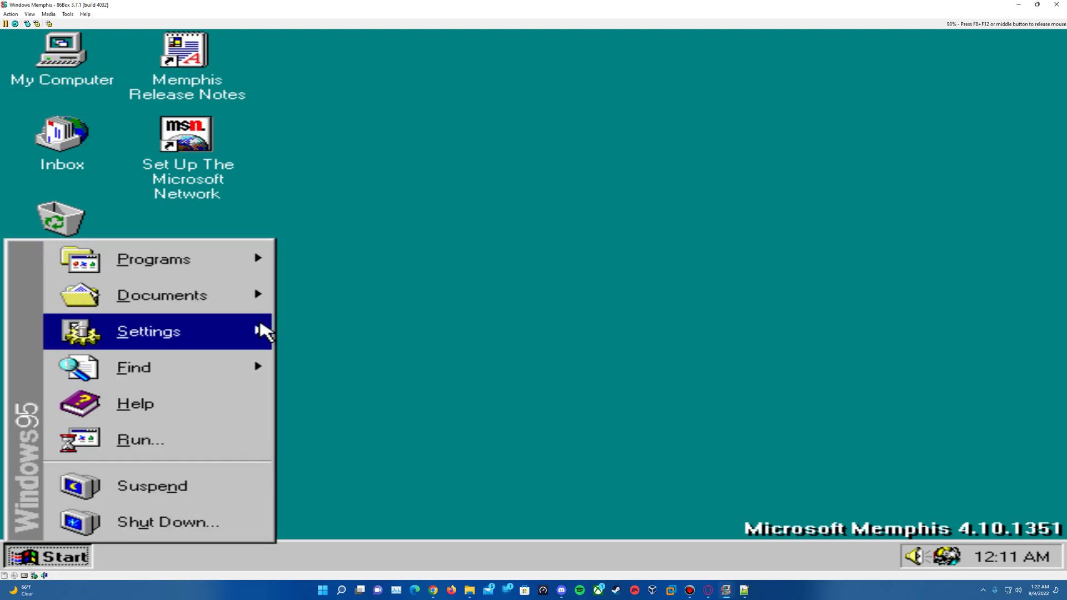
mouse_move(214, 332)
left_click(508, 305)
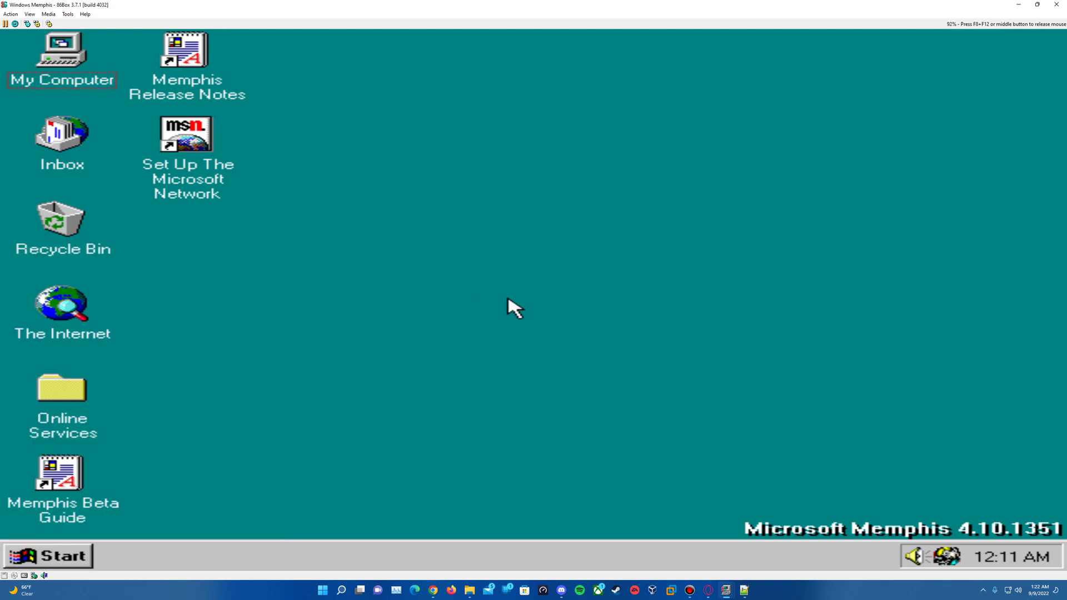
right_click(507, 300)
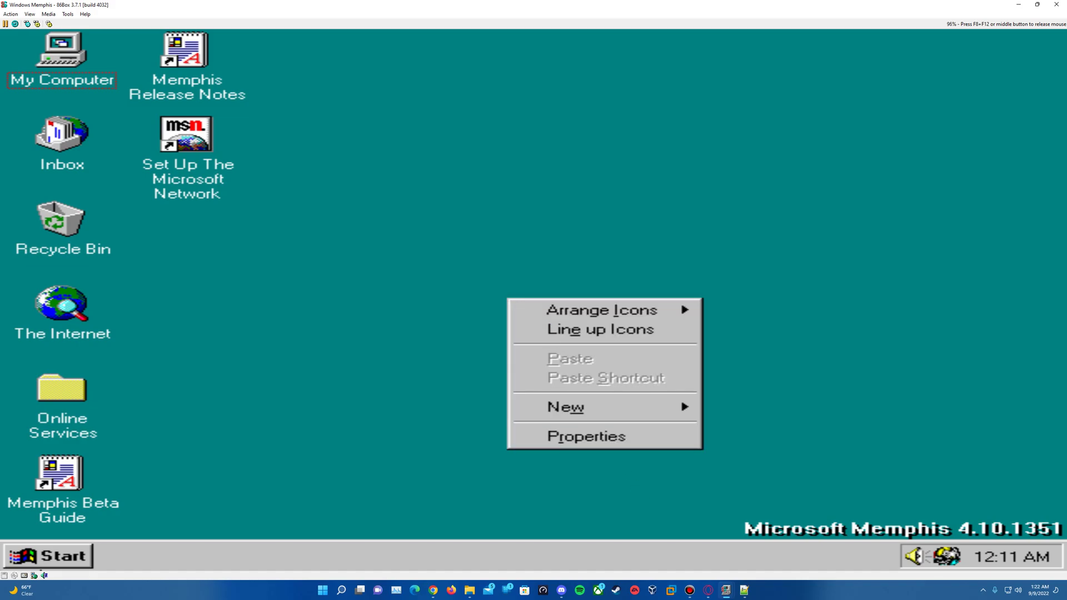
Open the Sounds properties from Control Panel and preview the sound of the Exit Windows event
left_click(34, 556)
mouse_move(133, 350)
left_click(389, 331)
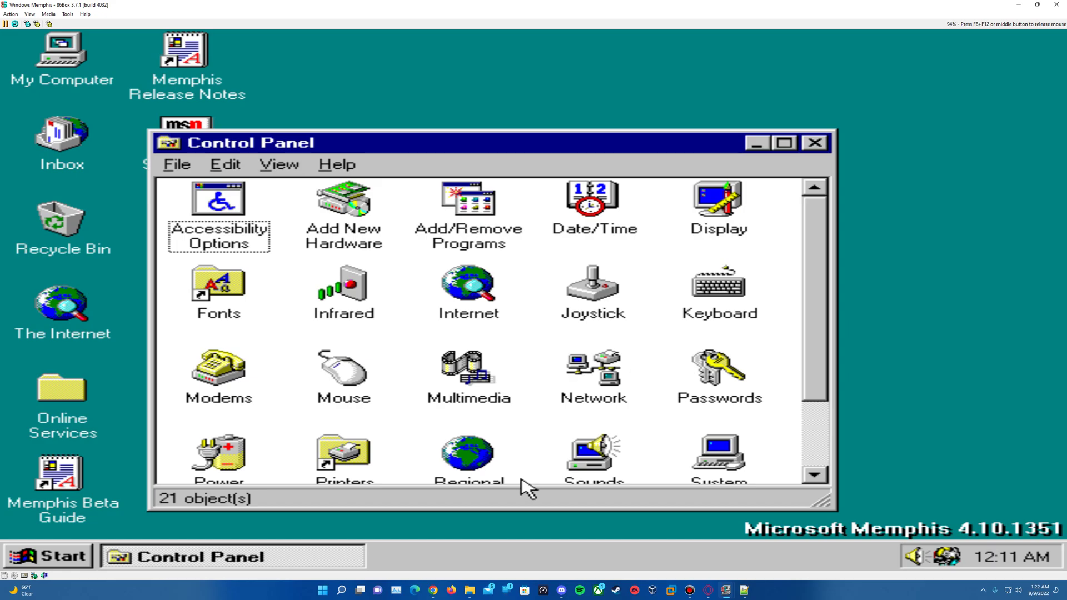
double_click(599, 438)
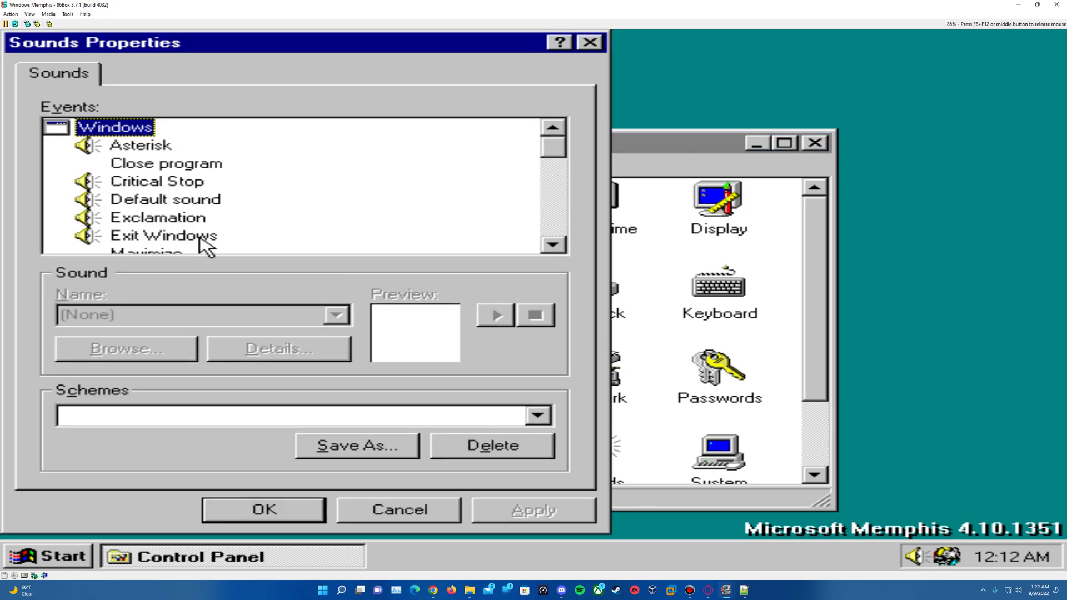
left_click(162, 236)
left_click(489, 319)
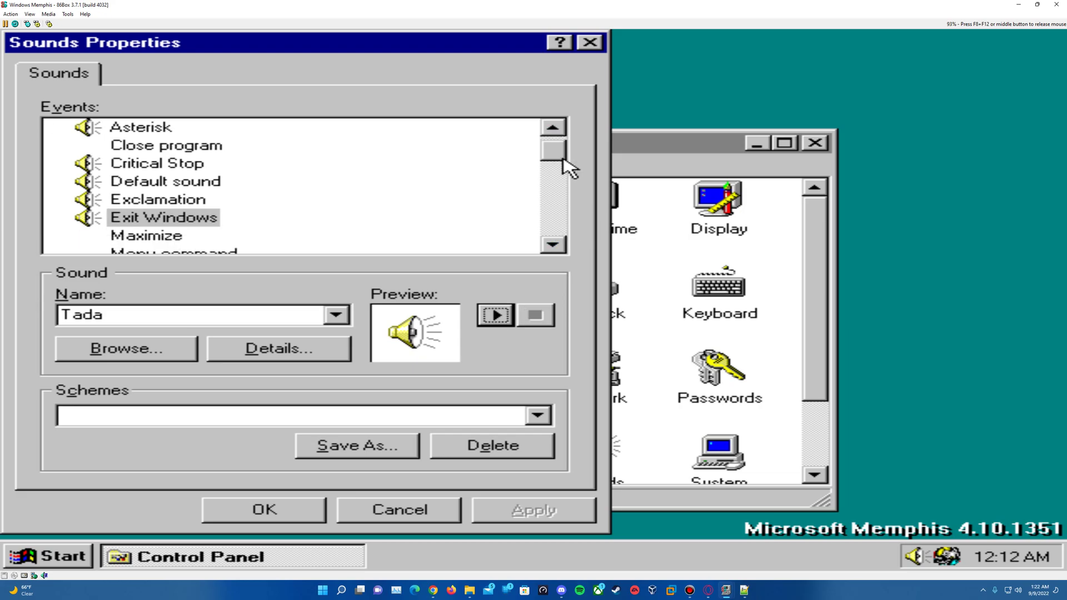
Assign The Microsoft Sound to the Start Windows event, previewing it before applying the change and closing Control Panel
left_click_drag(563, 160, 552, 207)
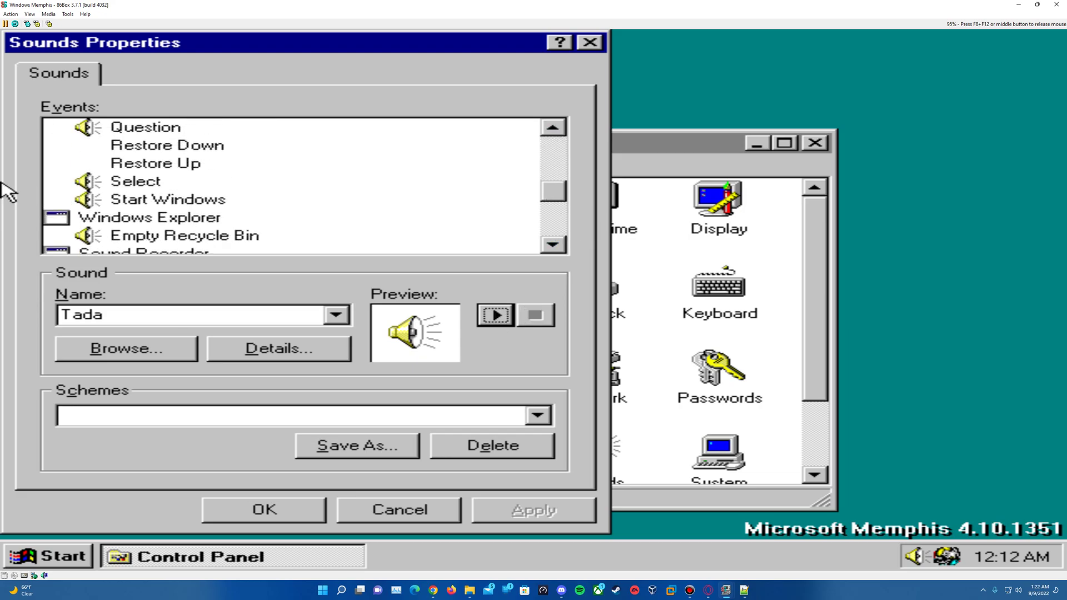
left_click(163, 200)
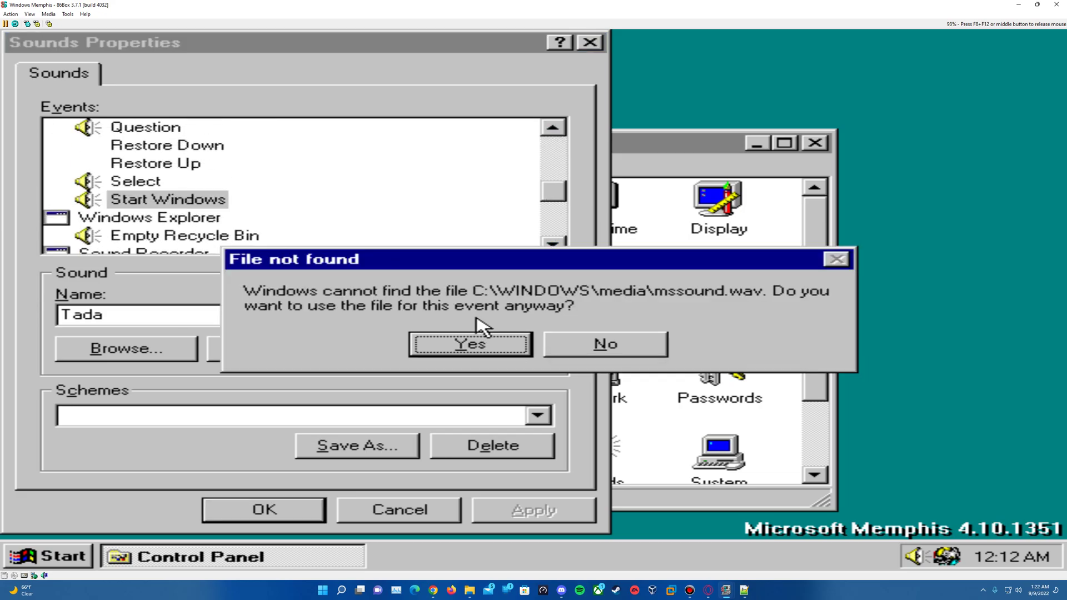
left_click(516, 345)
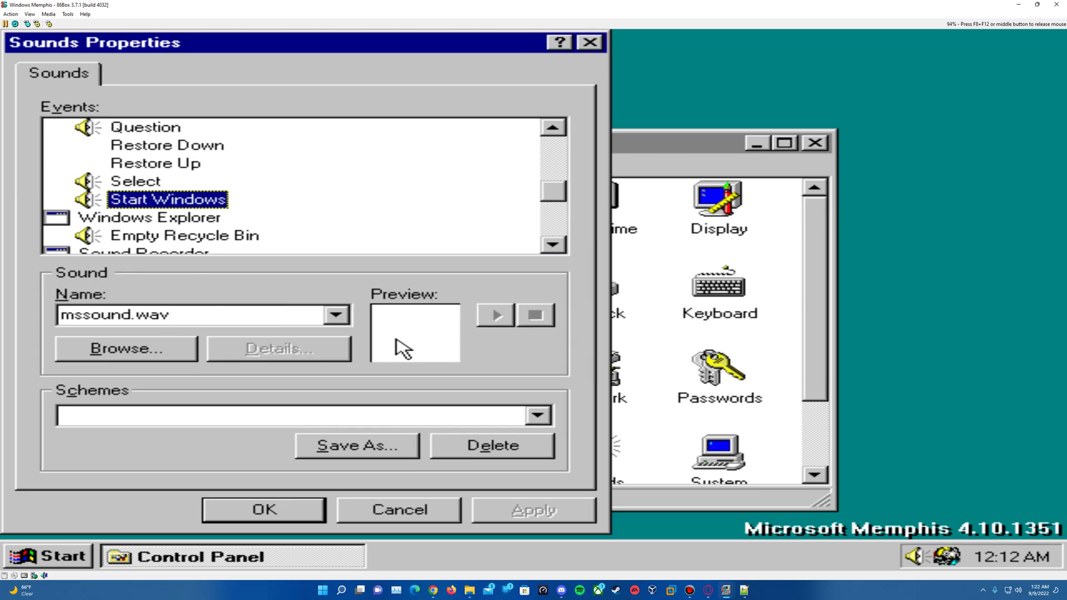
left_click(343, 321)
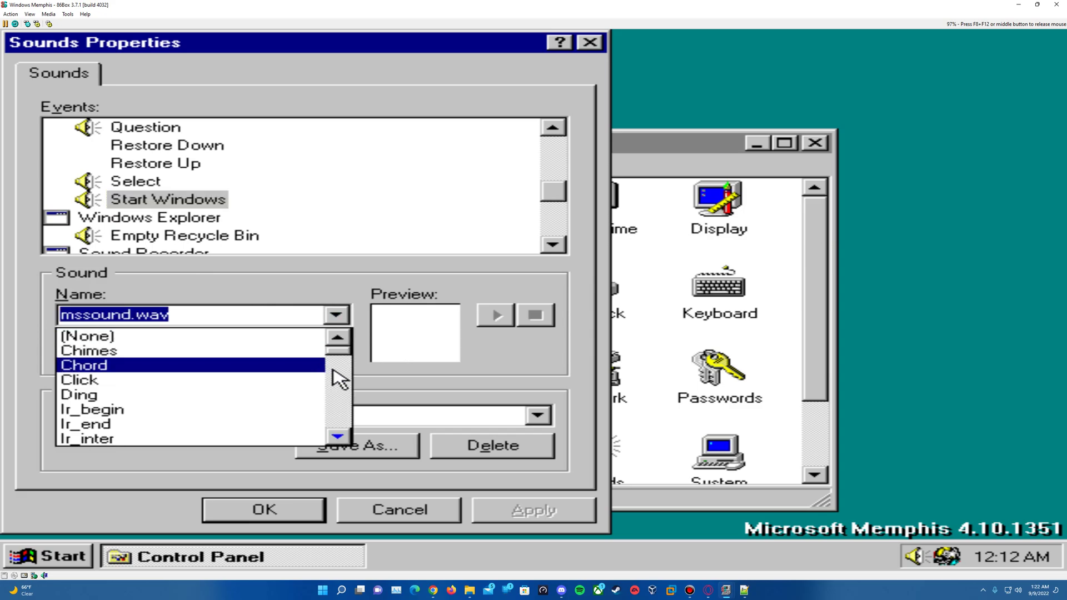
left_click_drag(347, 431, 345, 439)
left_click(172, 351)
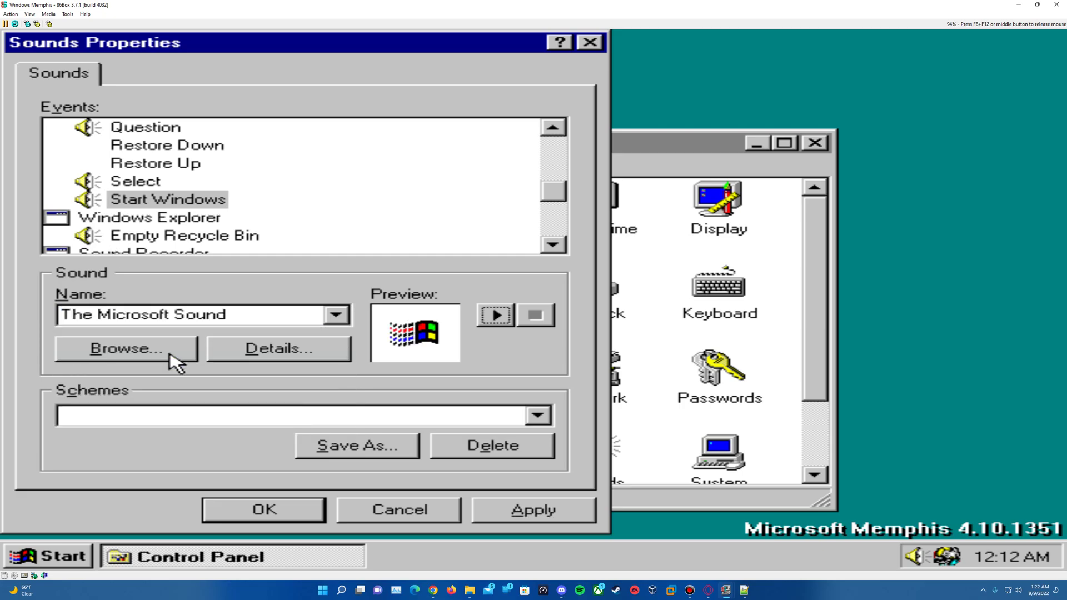
left_click(502, 318)
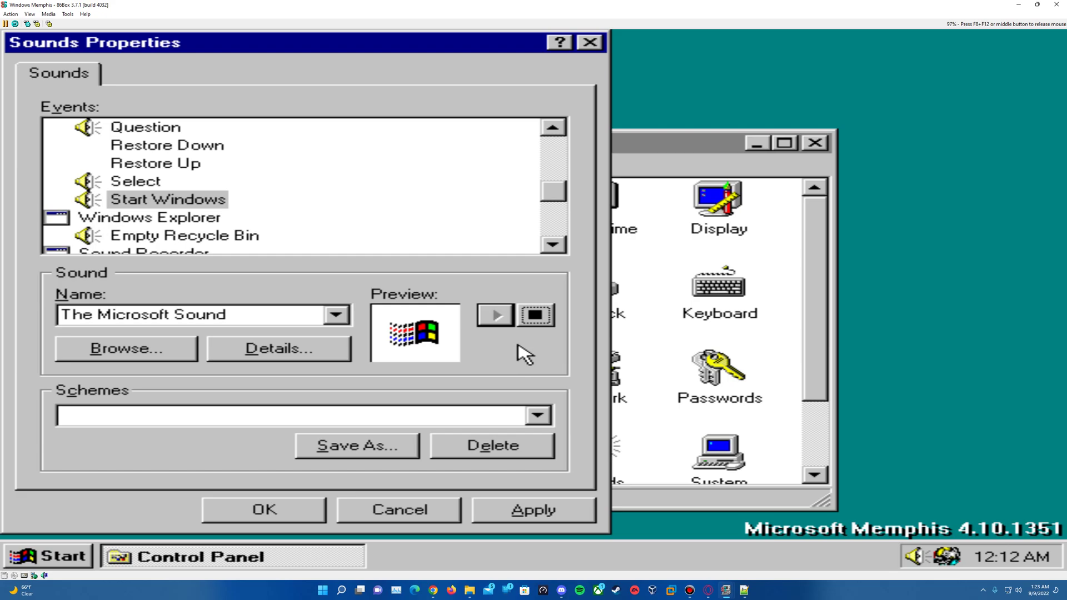
left_click(533, 514)
left_click(286, 506)
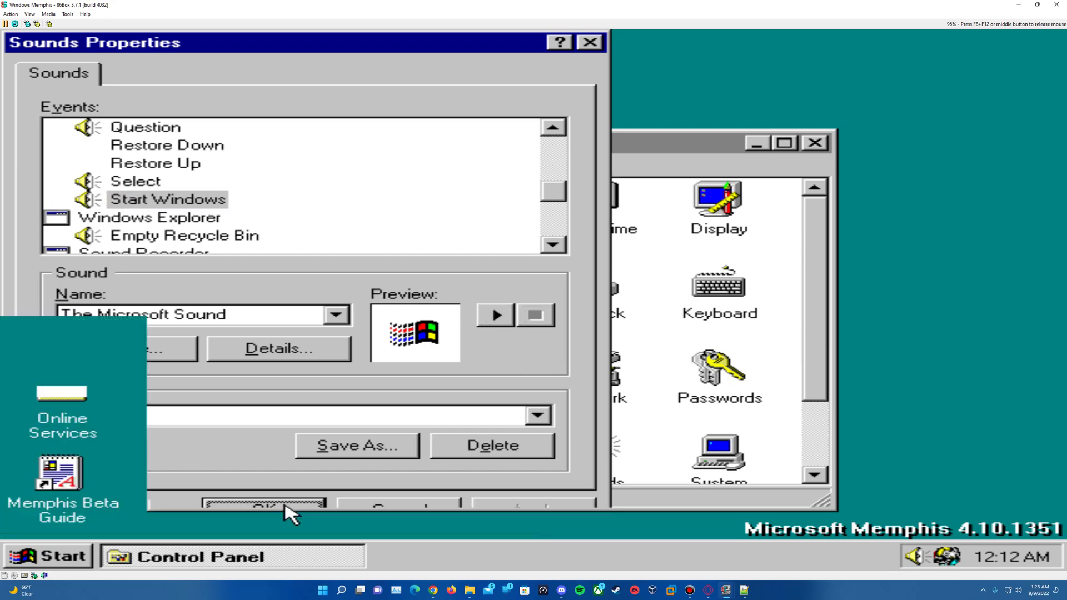
left_click(816, 146)
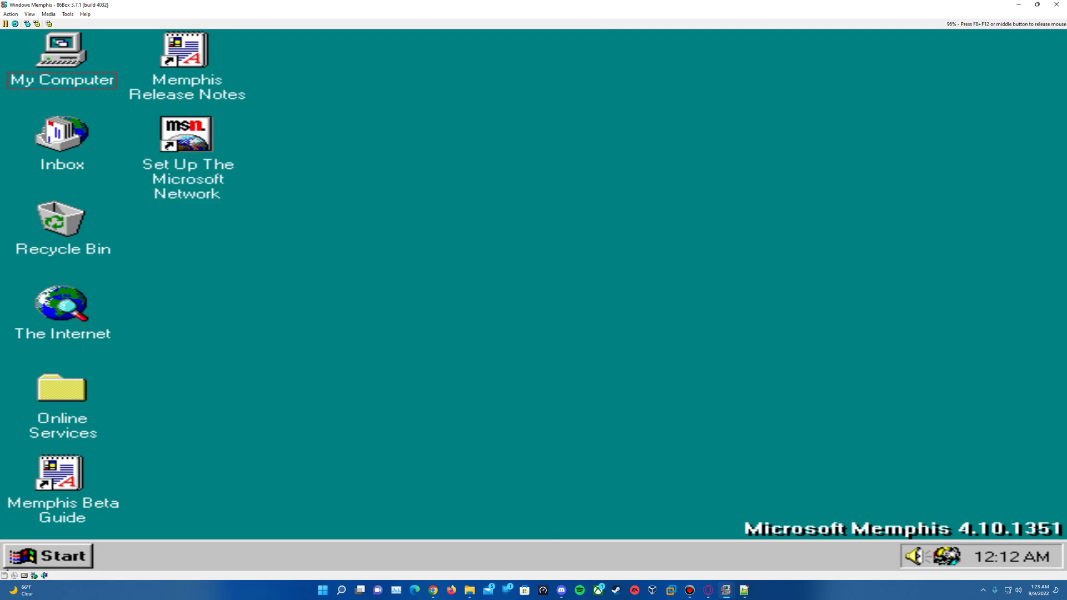
left_click(49, 555)
left_click(180, 517)
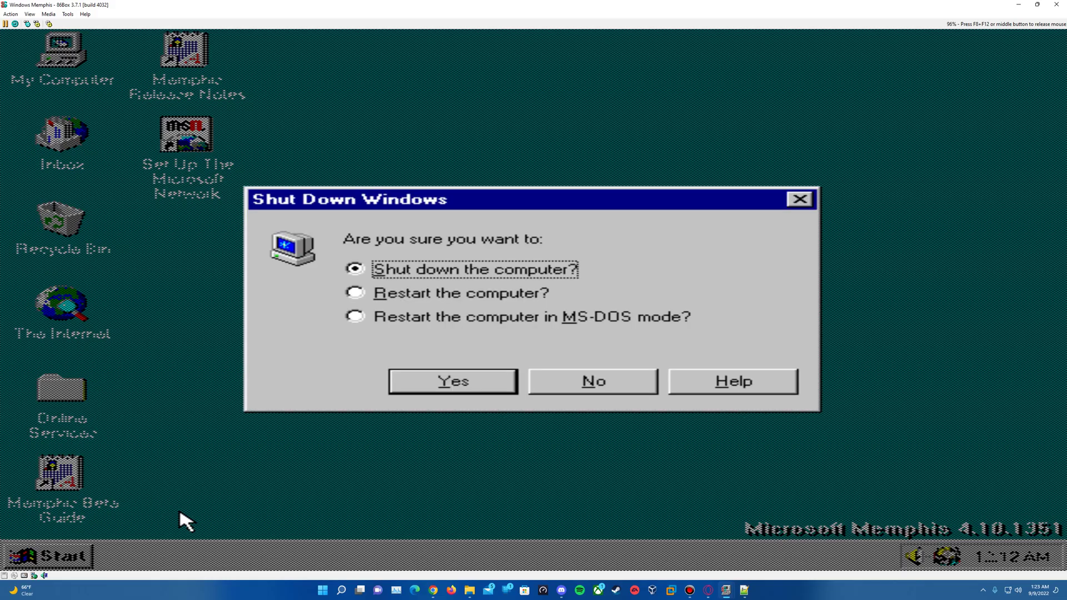
left_click(588, 384)
left_click(49, 562)
left_click(146, 490)
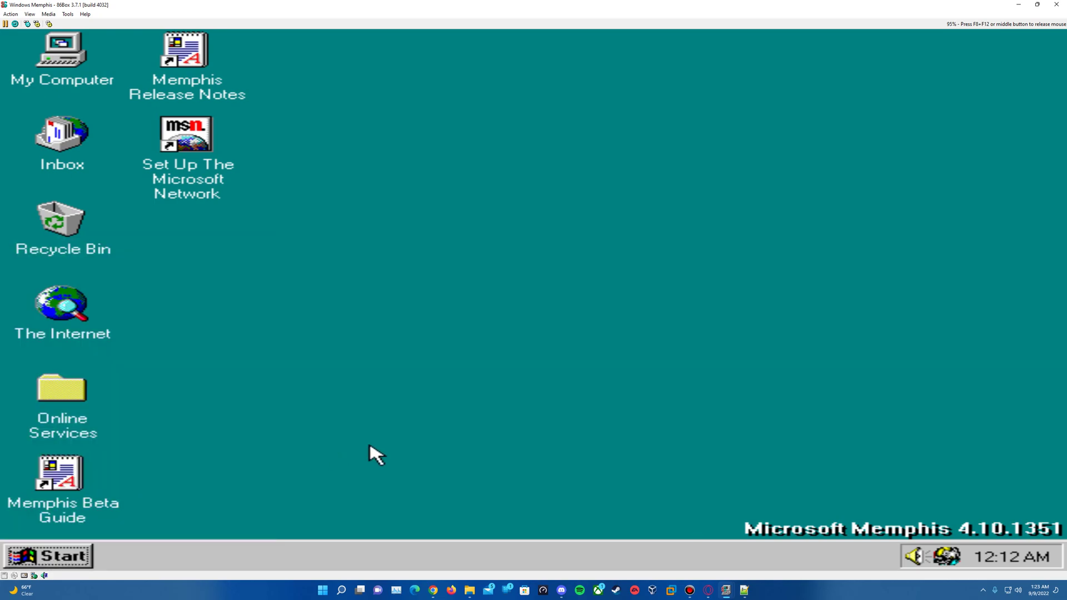
Restart the computer, then dismiss the Welcome screen and release the mouse from the virtual machine
left_click(64, 562)
left_click(185, 527)
left_click(491, 294)
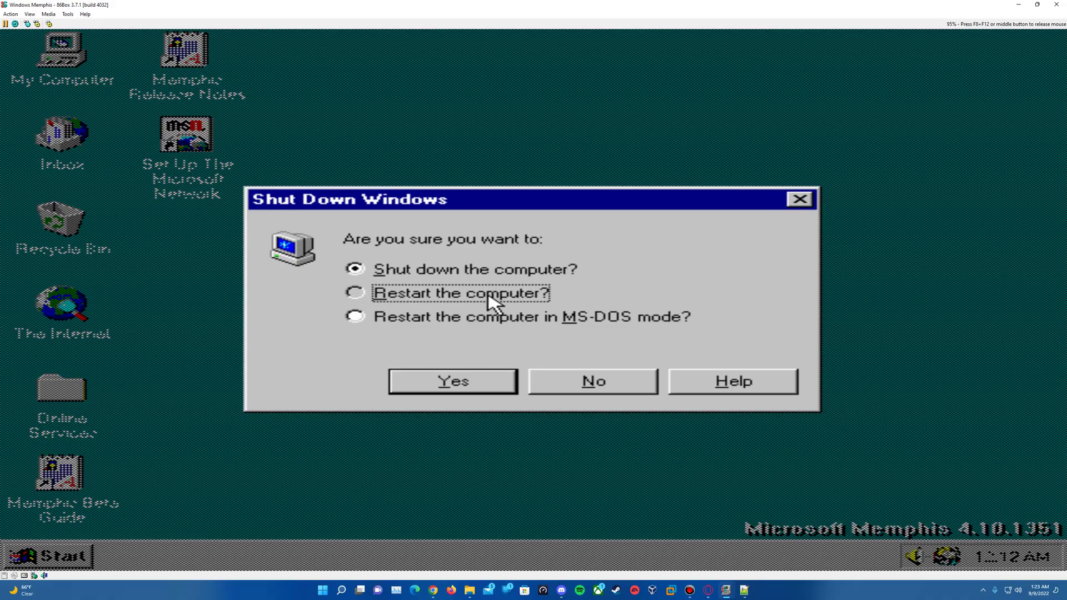
left_click(436, 388)
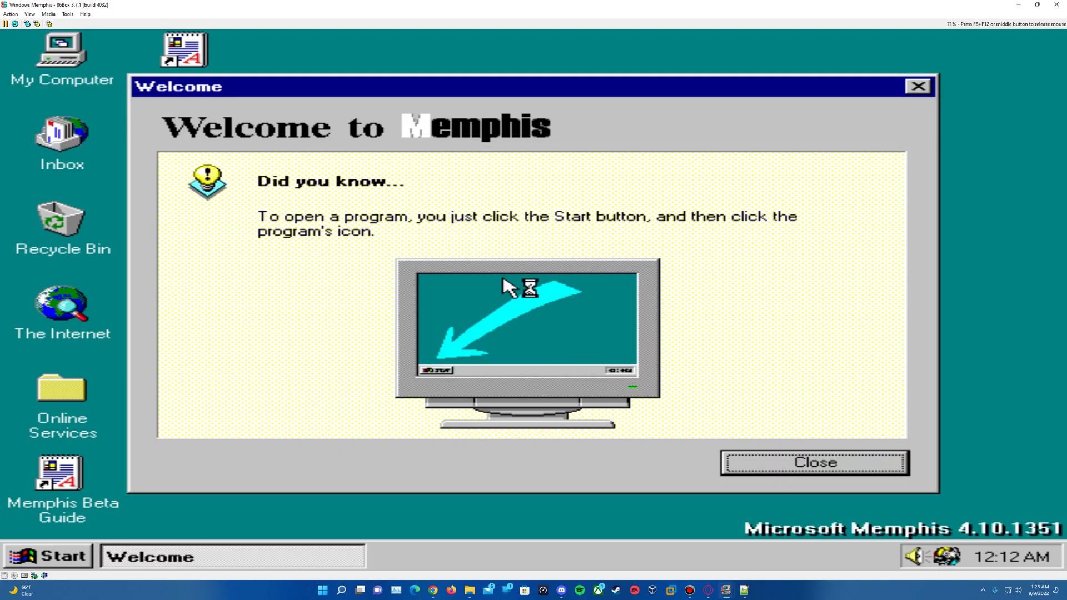
left_click(768, 469)
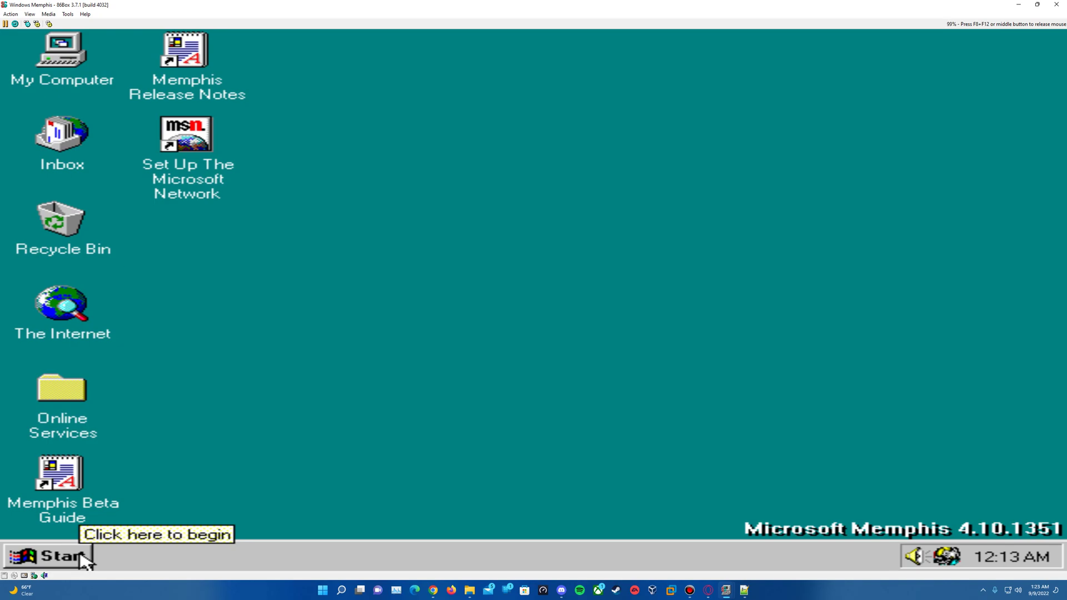
key("F8+F12")
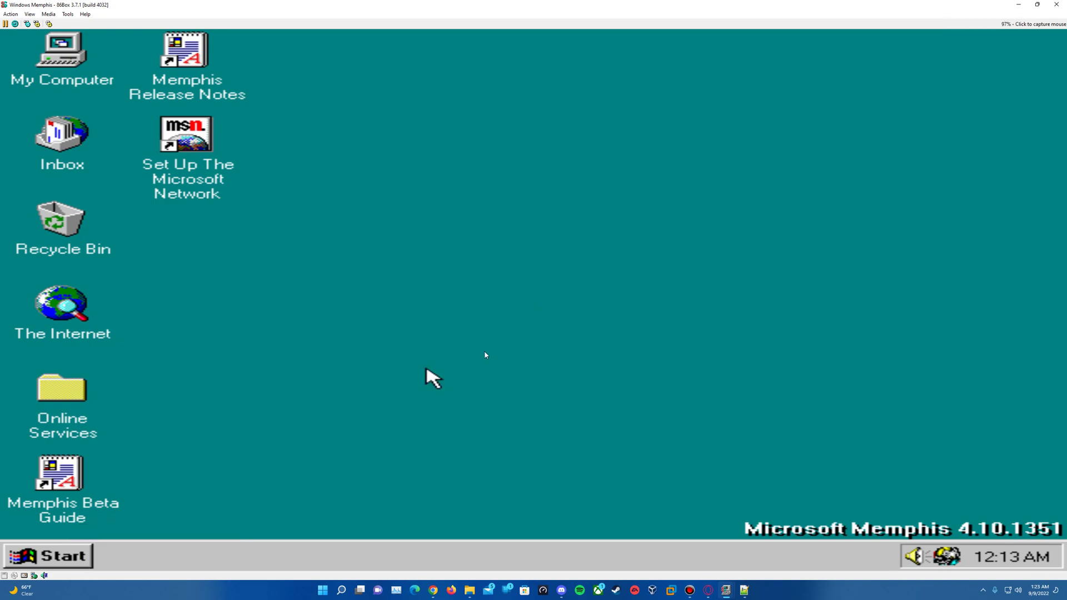